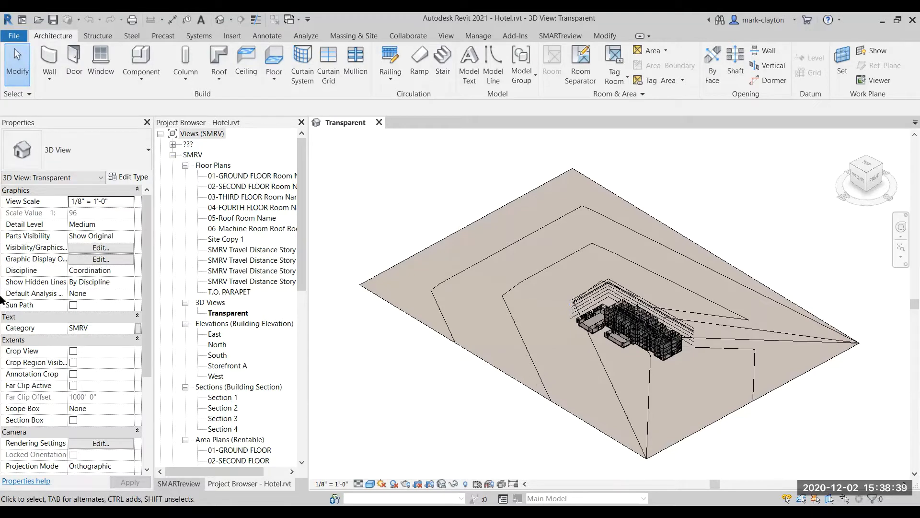
# Duplicate the Transparent 3D view.
pyautogui.rightClick(231, 315)
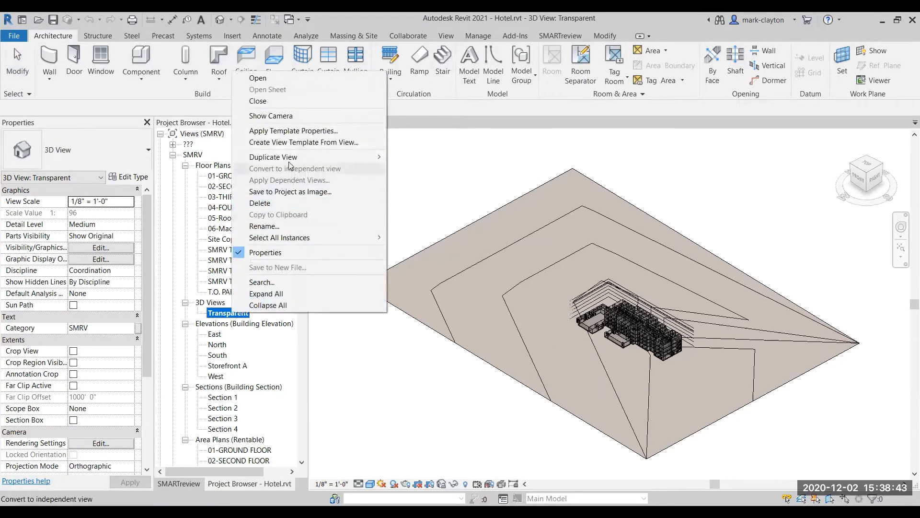
pyautogui.moveTo(291, 160)
pyautogui.click(396, 159)
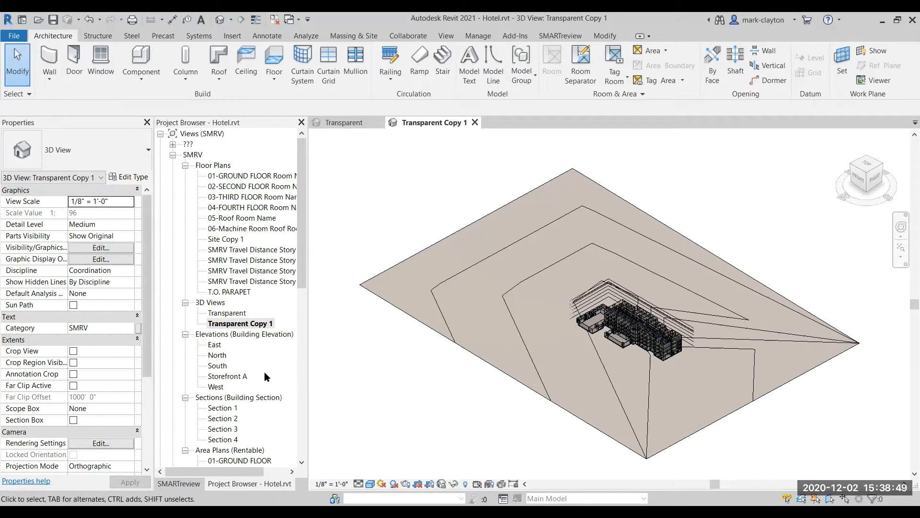
# Rename the duplicated 3D view as SMRV Results.
pyautogui.click(244, 324)
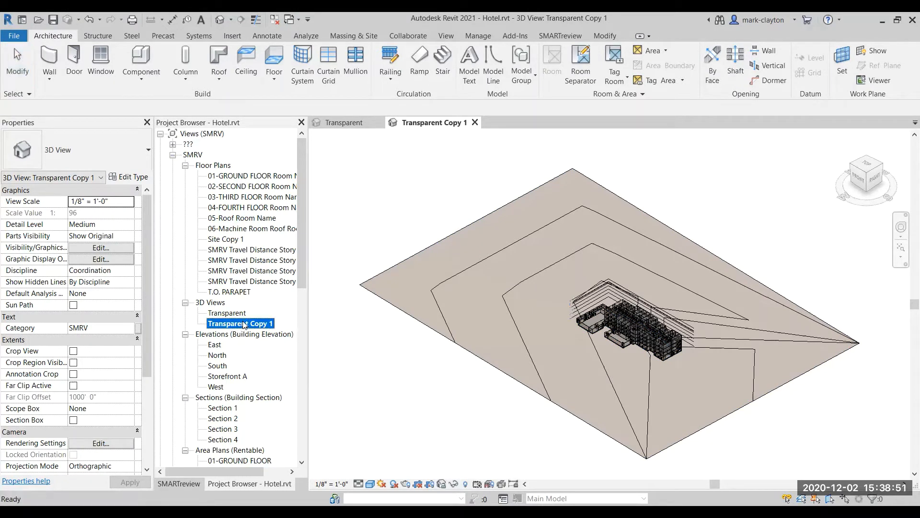
pyautogui.rightClick(244, 324)
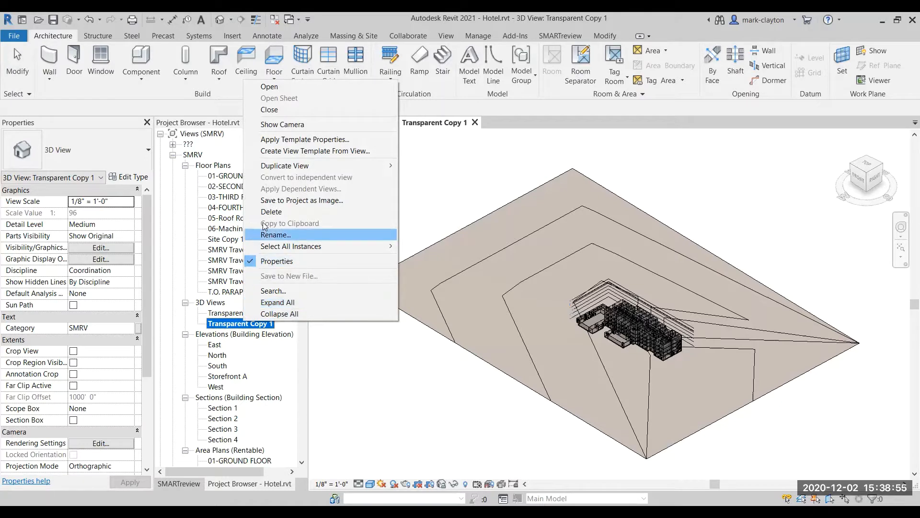
pyautogui.click(281, 235)
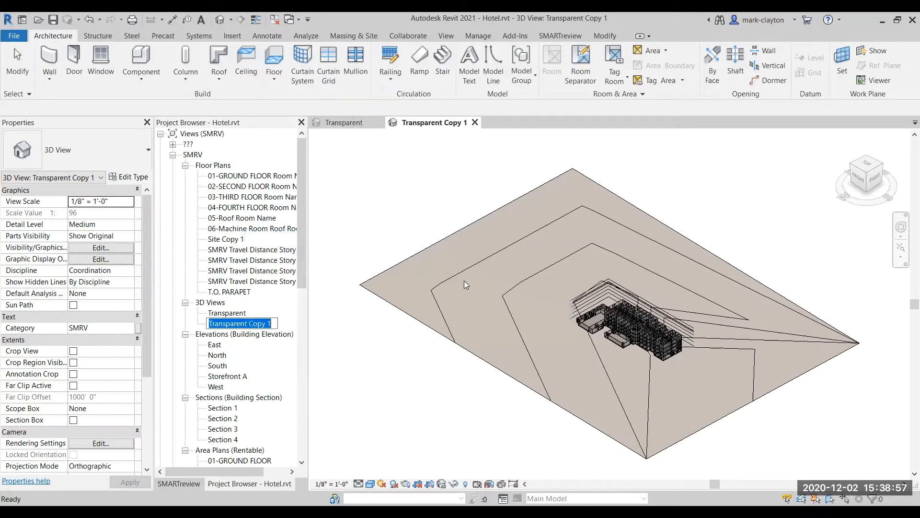
pyautogui.write('SM')
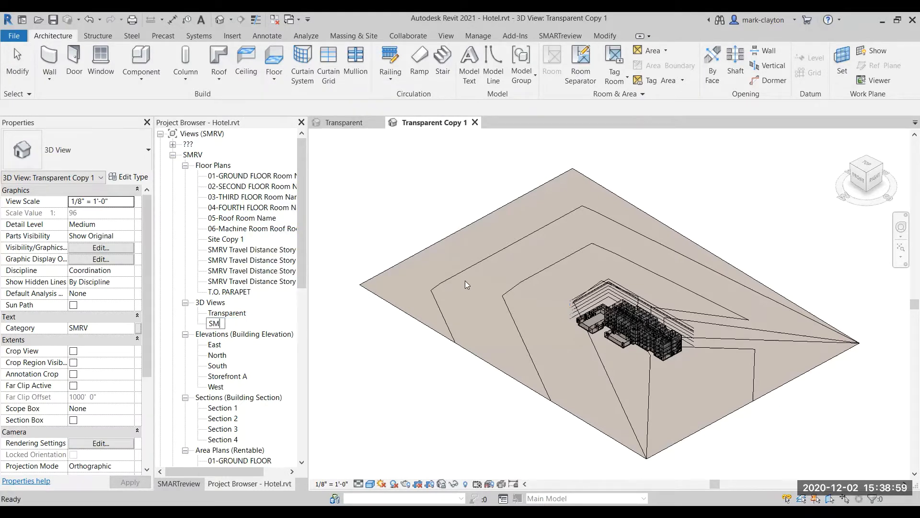
pyautogui.write('RV Results')
pyautogui.press('Return')
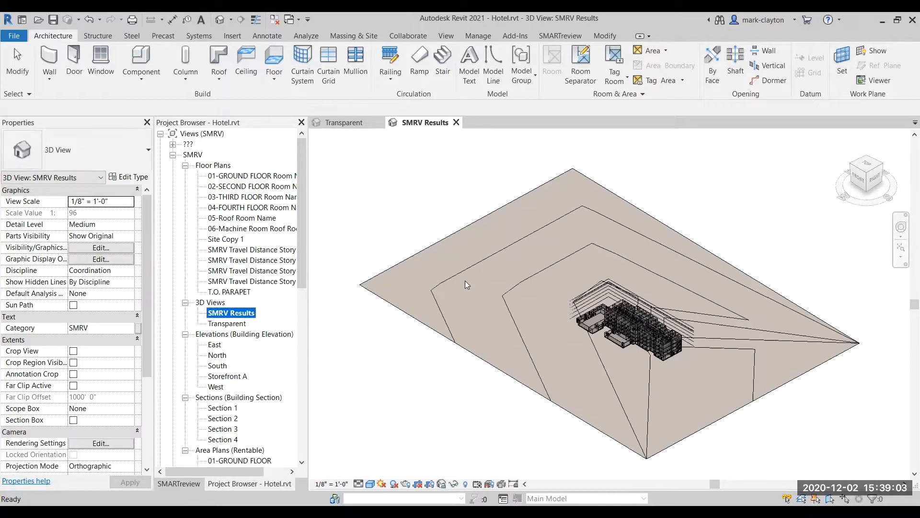
# Turn off the visibility of all model categories in the SMRV Results view's graphic overrides.
pyautogui.click(114, 248)
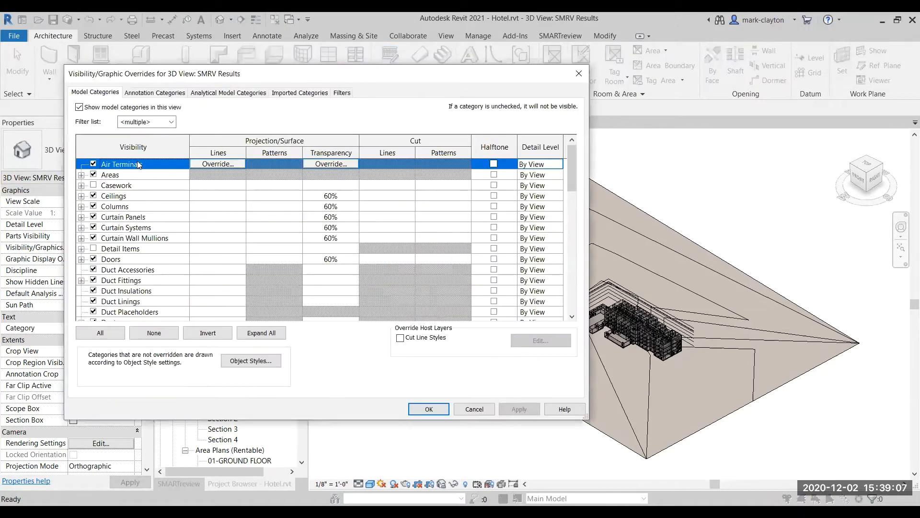
pyautogui.click(100, 332)
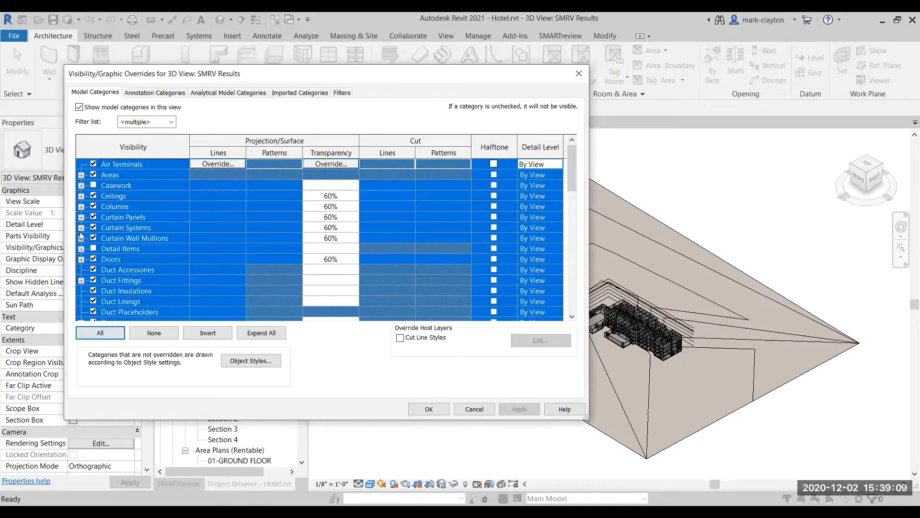
pyautogui.click(93, 175)
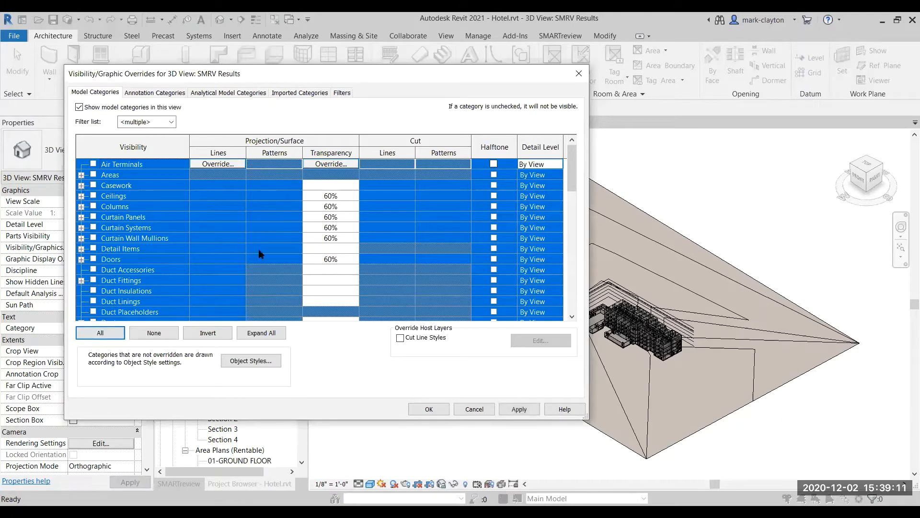
pyautogui.click(147, 331)
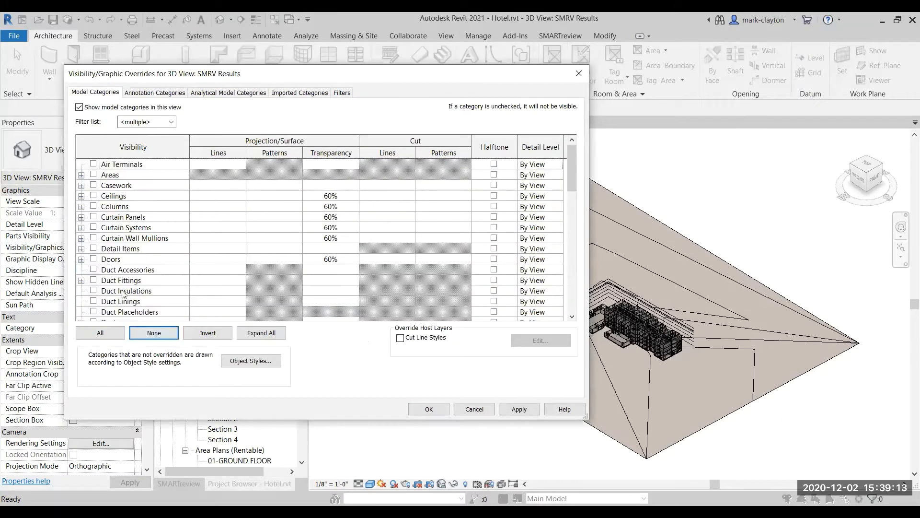
# Turn on the visibility of the Doors and Floors model categories.
pyautogui.click(94, 260)
pyautogui.scroll(-2, 122, 269)
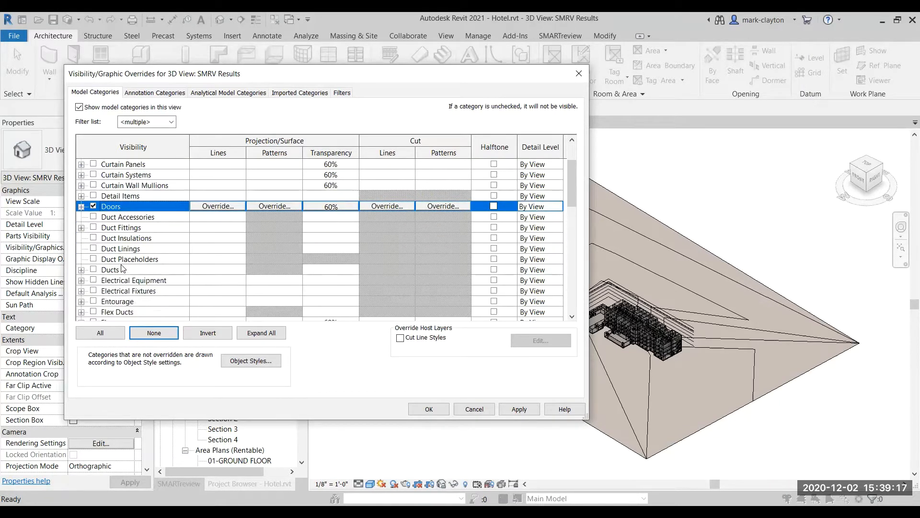
pyautogui.scroll(-4, 123, 268)
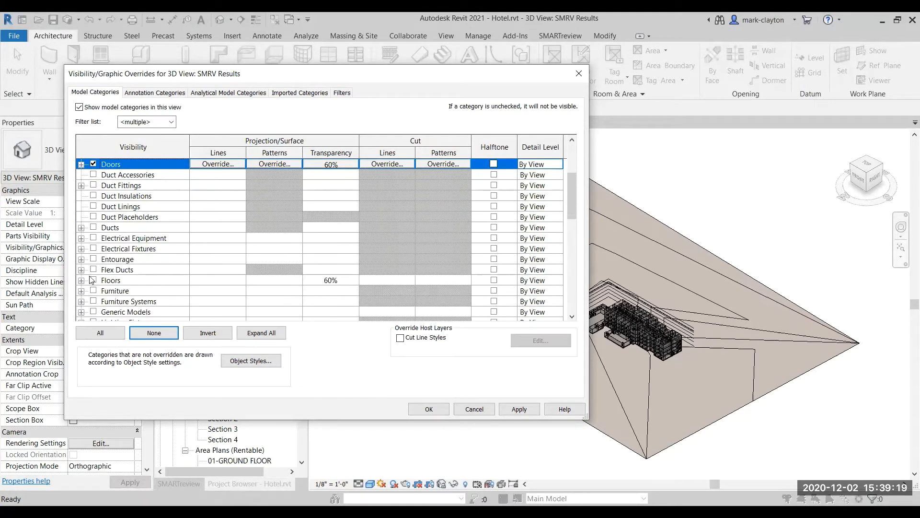
pyautogui.click(93, 280)
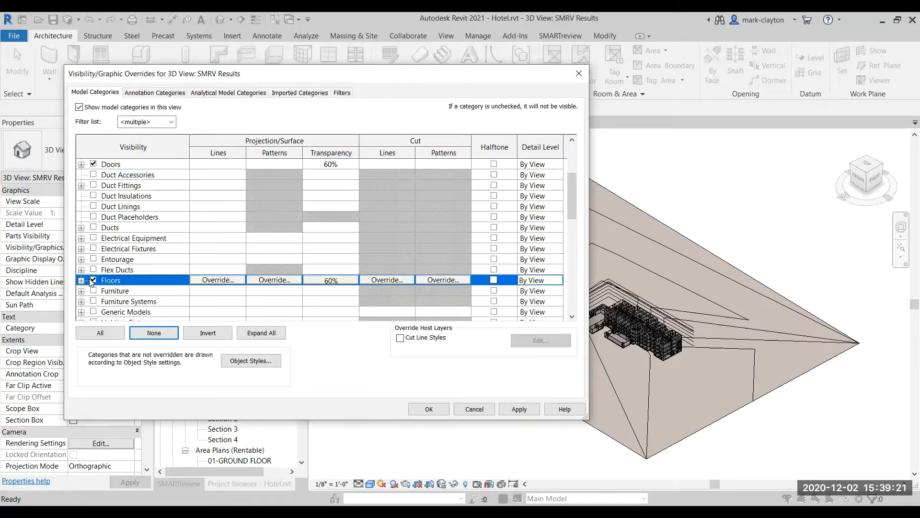
# Turn on the visibility of the Roofs and Stairs model categories.
pyautogui.scroll(-3, 98, 285)
pyautogui.scroll(-3, 102, 287)
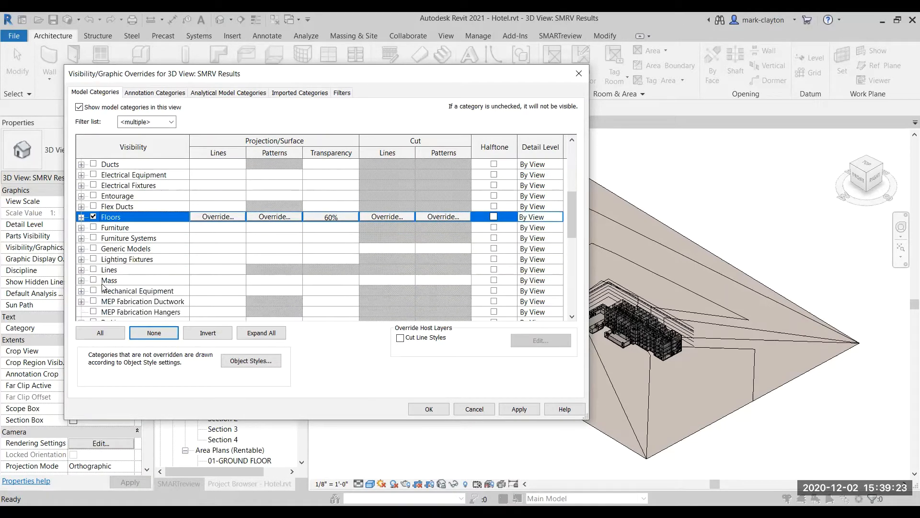
pyautogui.scroll(-2, 102, 286)
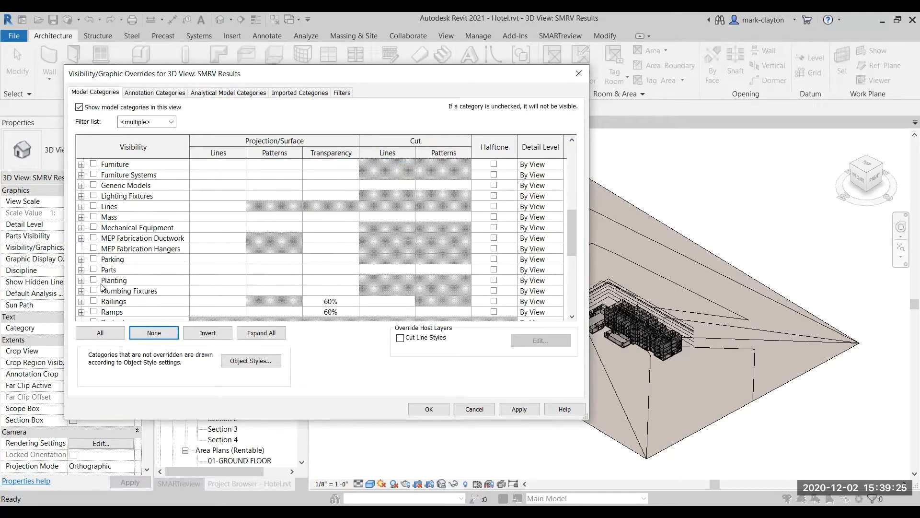
pyautogui.scroll(-2, 102, 287)
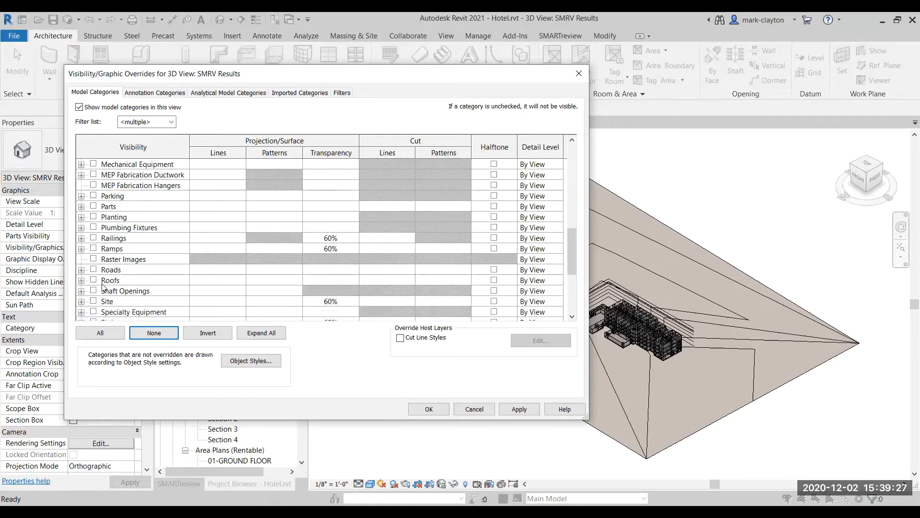
pyautogui.click(94, 280)
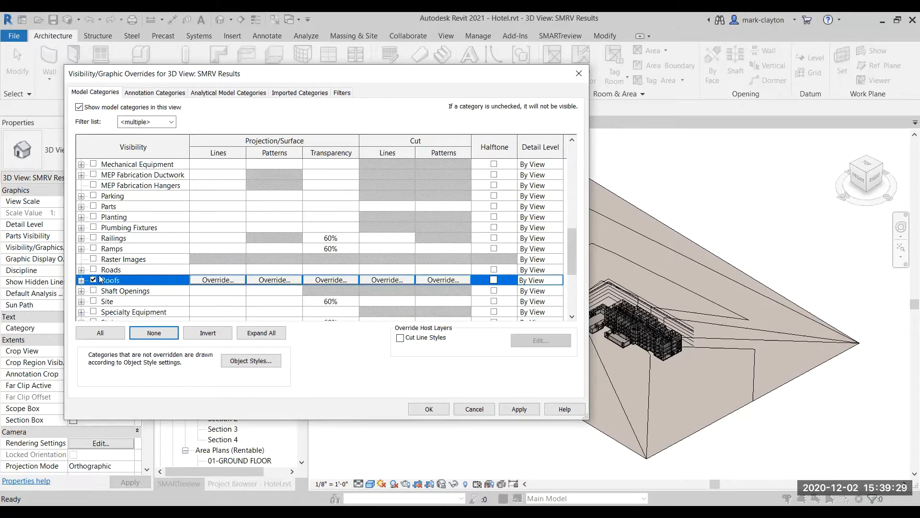
pyautogui.scroll(-2, 101, 279)
pyautogui.scroll(-1, 101, 279)
pyautogui.click(94, 259)
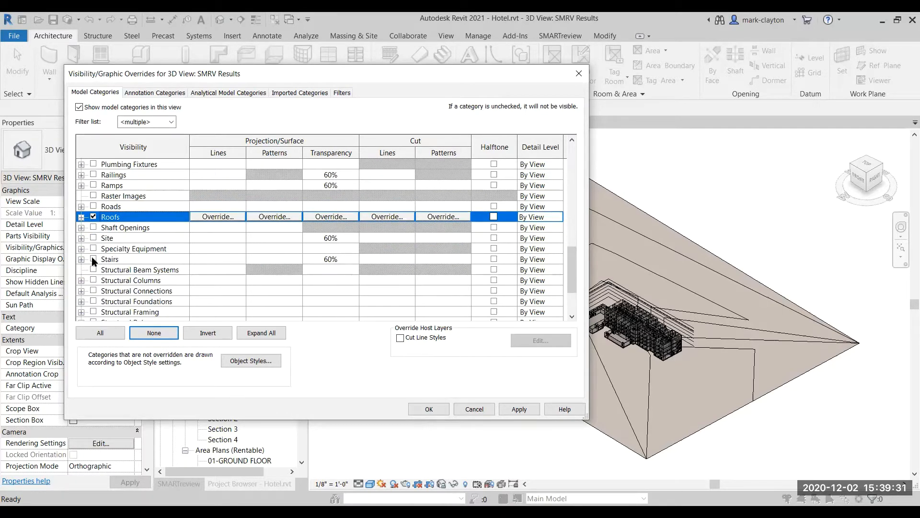
# Turn on the visibility of the Walls and Windows model categories.
pyautogui.scroll(-3, 110, 263)
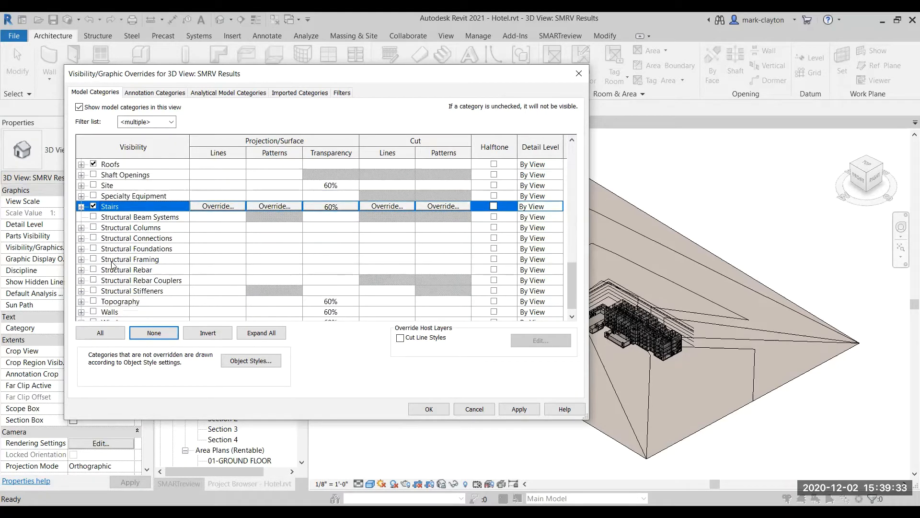
pyautogui.scroll(-1, 113, 263)
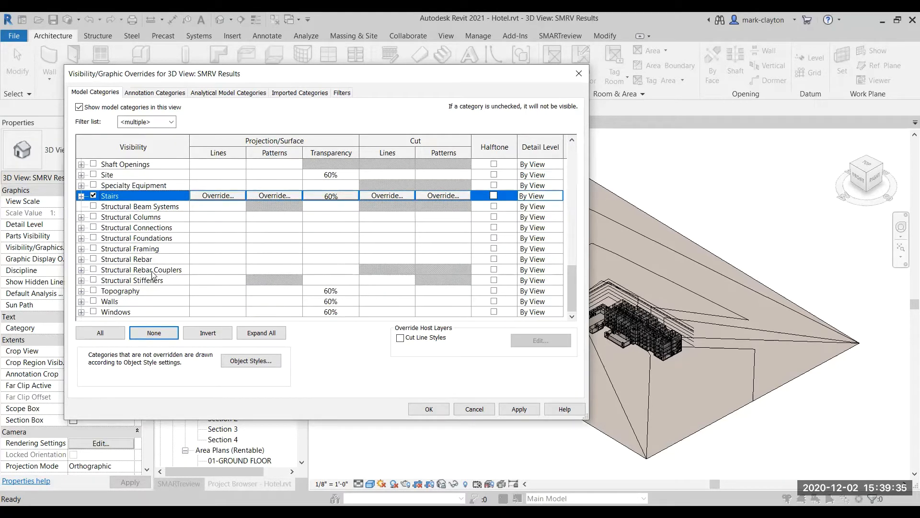
pyautogui.click(93, 302)
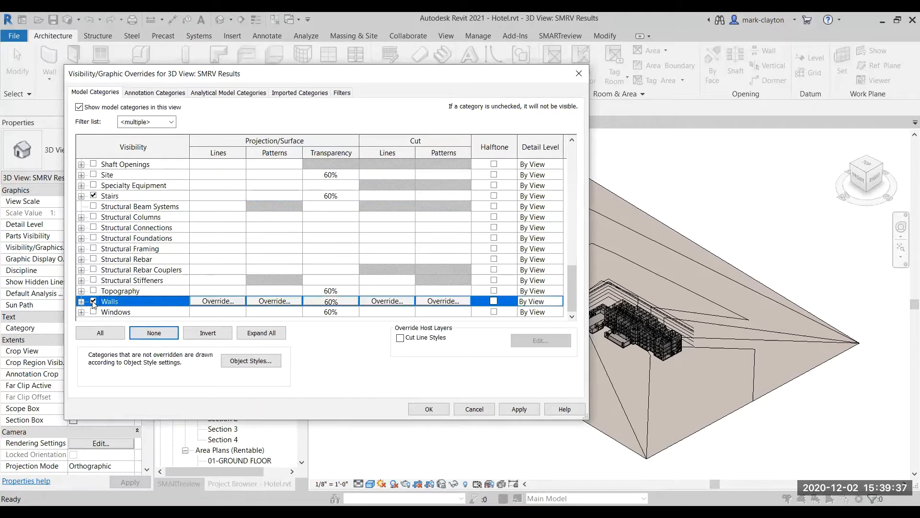
pyautogui.click(94, 311)
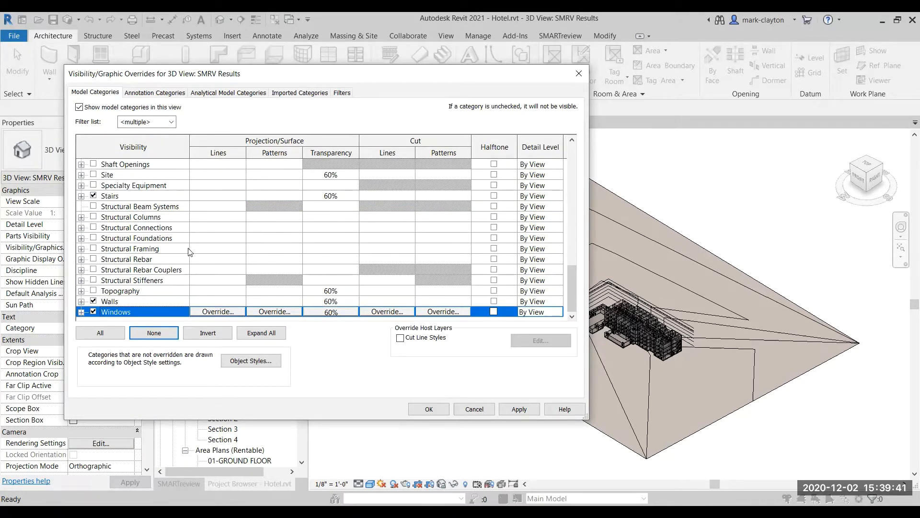
# Set the surface transparency of the Walls, Windows, Stairs, Roofs, Floors and Doors categories together to 65% and apply the overrides.
pyautogui.keyDown('ctrl'); pyautogui.click(152, 301); pyautogui.keyUp('ctrl')
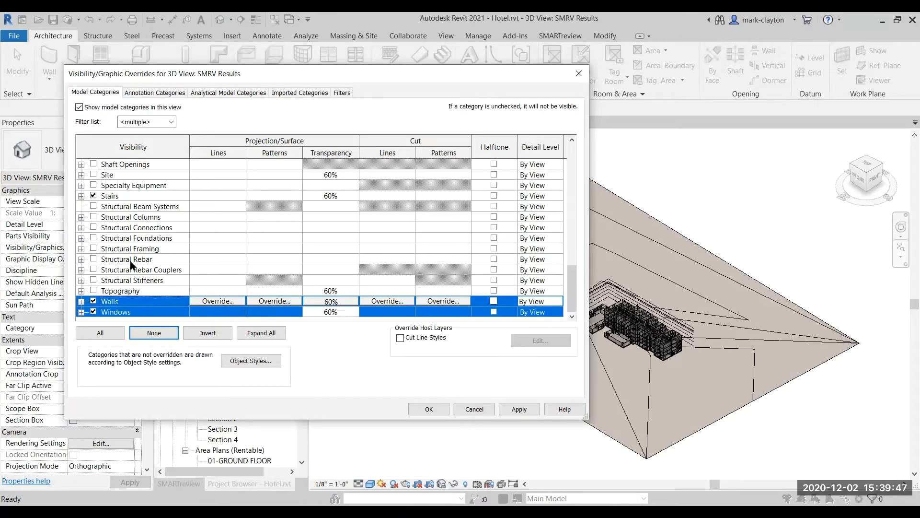
pyautogui.keyDown('ctrl'); pyautogui.click(157, 197); pyautogui.keyUp('ctrl')
pyautogui.scroll(2, 184, 233)
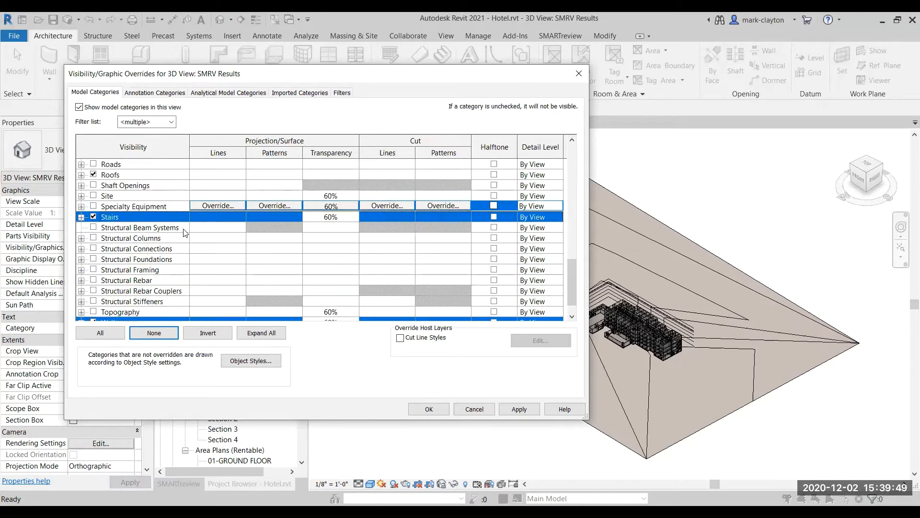
pyautogui.keyDown('ctrl'); pyautogui.click(176, 219); pyautogui.keyUp('ctrl')
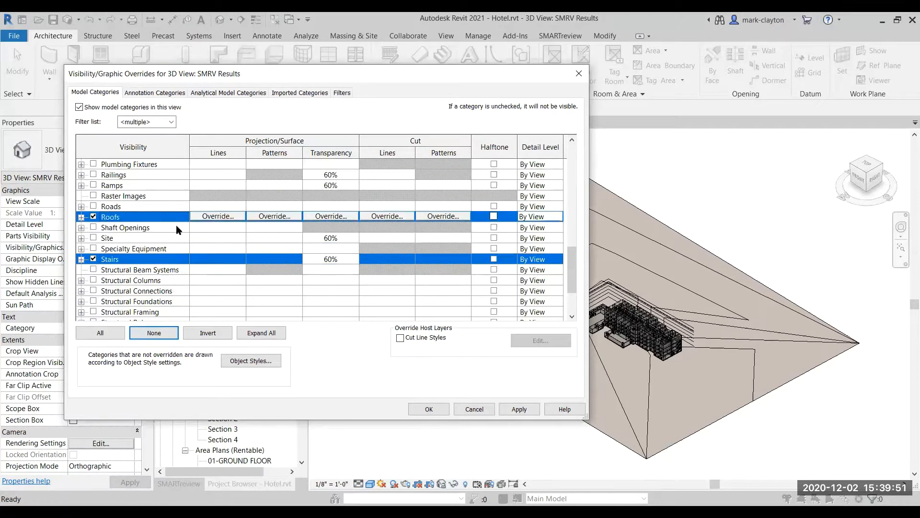
pyautogui.scroll(4, 176, 225)
pyautogui.scroll(2, 177, 228)
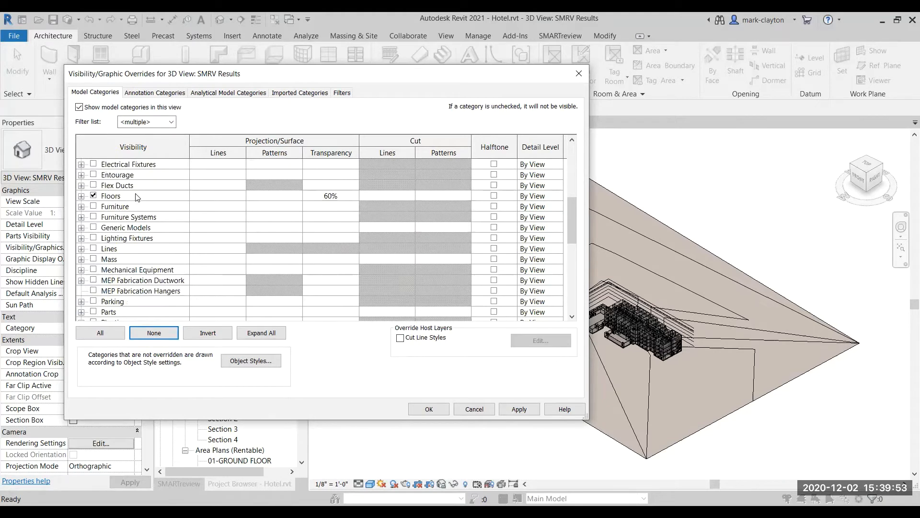
pyautogui.keyDown('ctrl'); pyautogui.click(153, 197); pyautogui.keyUp('ctrl')
pyautogui.scroll(4, 155, 199)
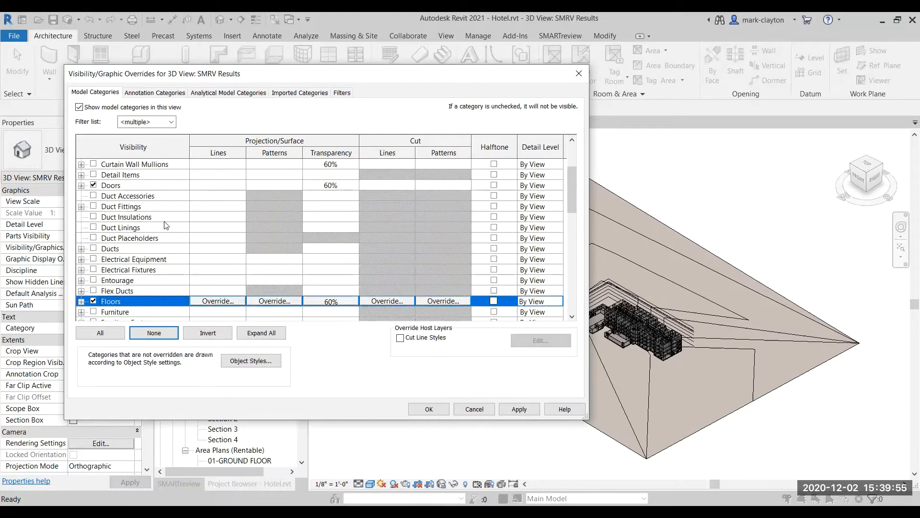
pyautogui.keyDown('ctrl'); pyautogui.click(156, 197); pyautogui.keyUp('ctrl')
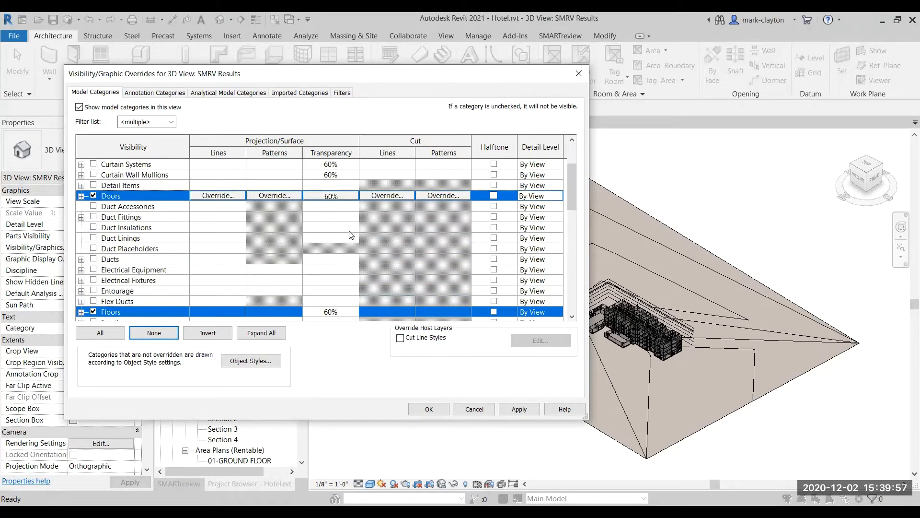
pyautogui.click(333, 197)
pyautogui.click(333, 197)
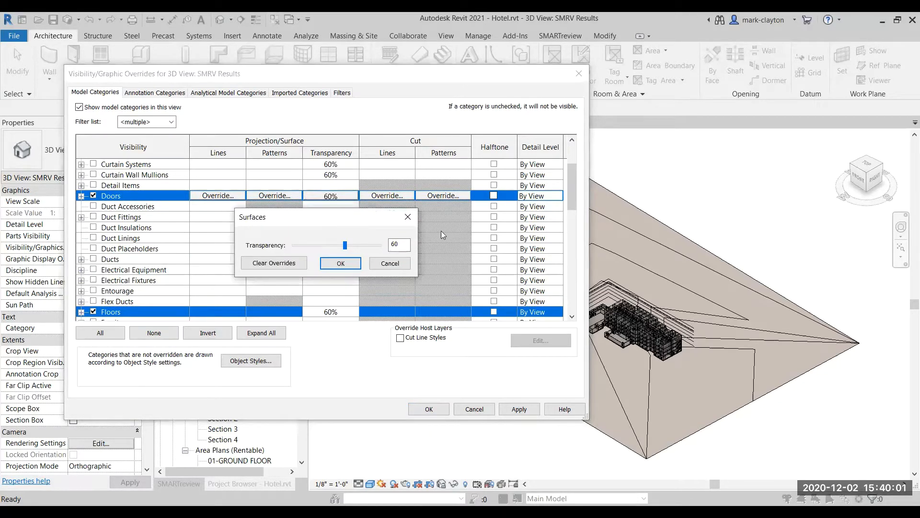
pyautogui.doubleClick(394, 244)
pyautogui.write('65')
pyautogui.press('Tab')
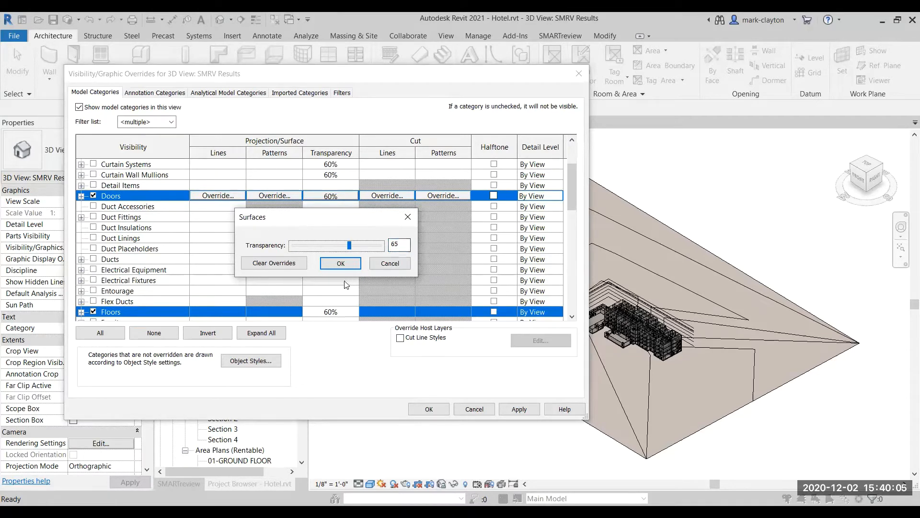
pyautogui.click(351, 264)
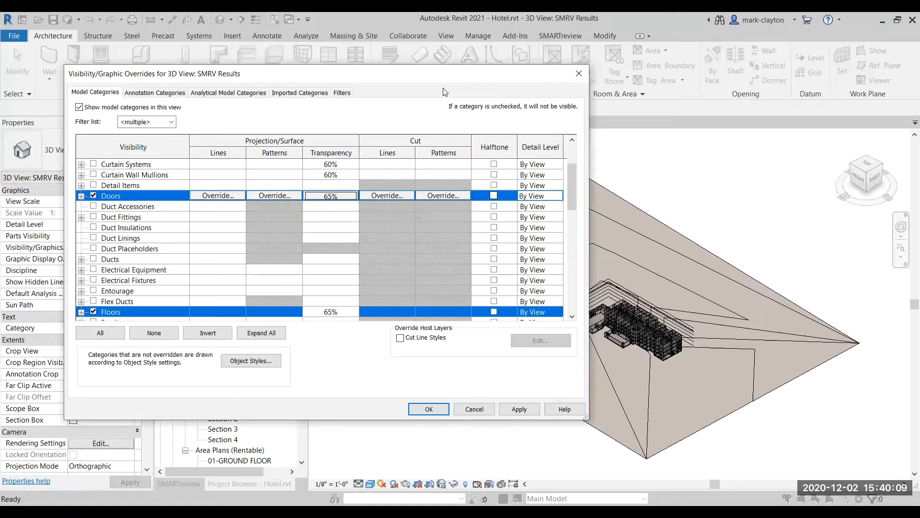
pyautogui.click(520, 408)
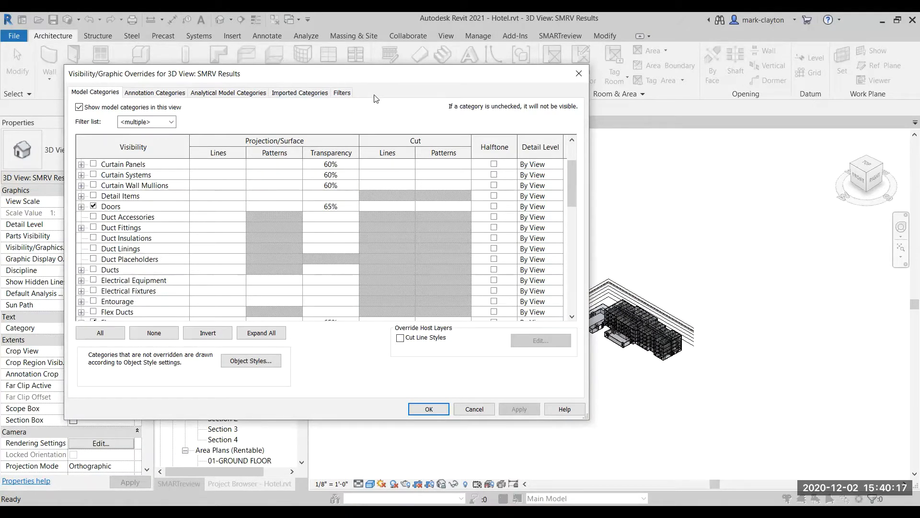
# Create a new rule-based view filter named SMRV Non-Compliant for the SMRV Results view.
pyautogui.click(344, 96)
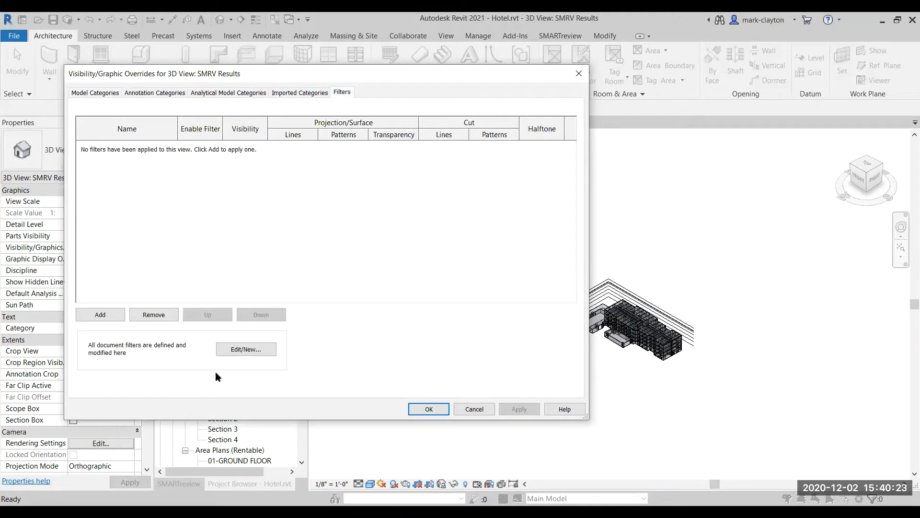
pyautogui.click(247, 351)
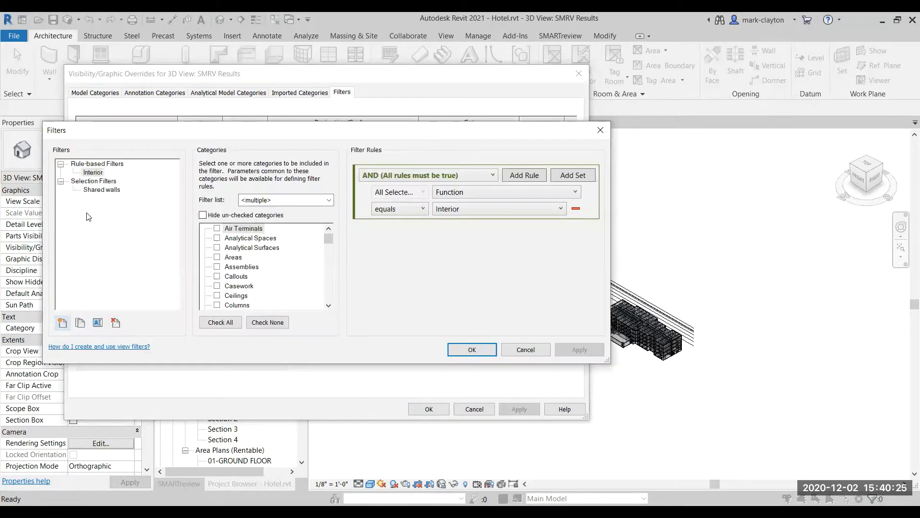
pyautogui.click(62, 323)
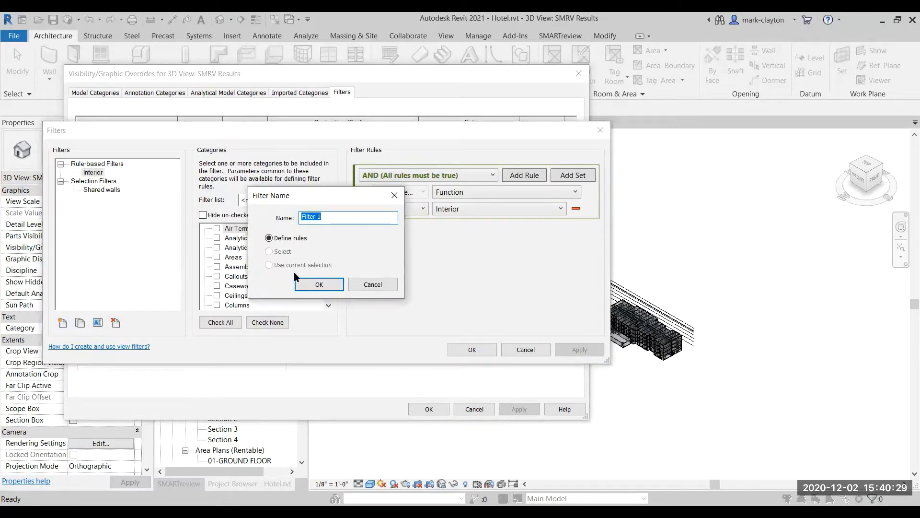
pyautogui.write('SMRV Non')
pyautogui.write('-Comp-I')
pyautogui.click(326, 283)
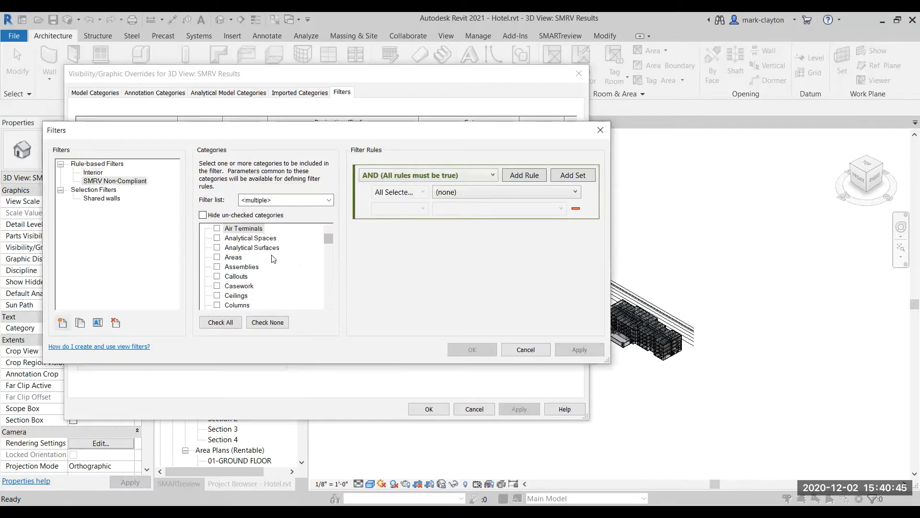
# Include the Doors and Floors categories in the SMRV Non-Compliant filter.
pyautogui.scroll(-4, 232, 296)
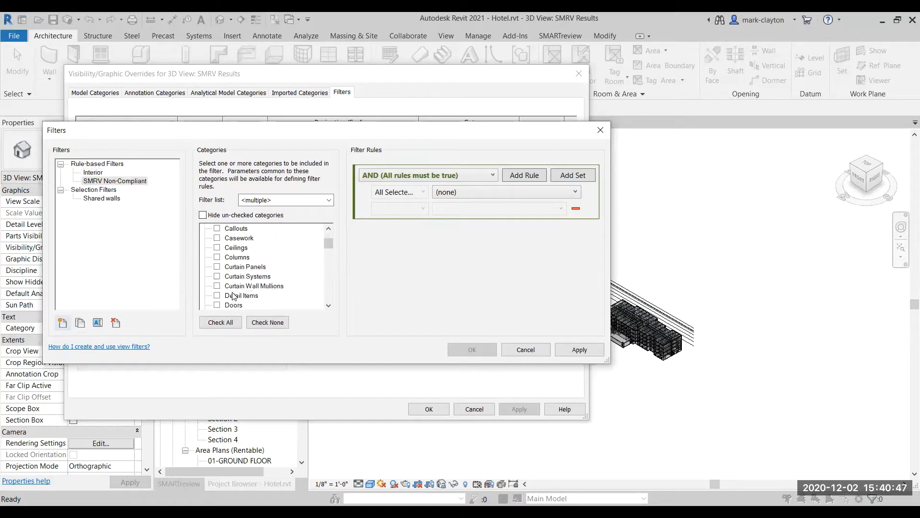
pyautogui.click(227, 276)
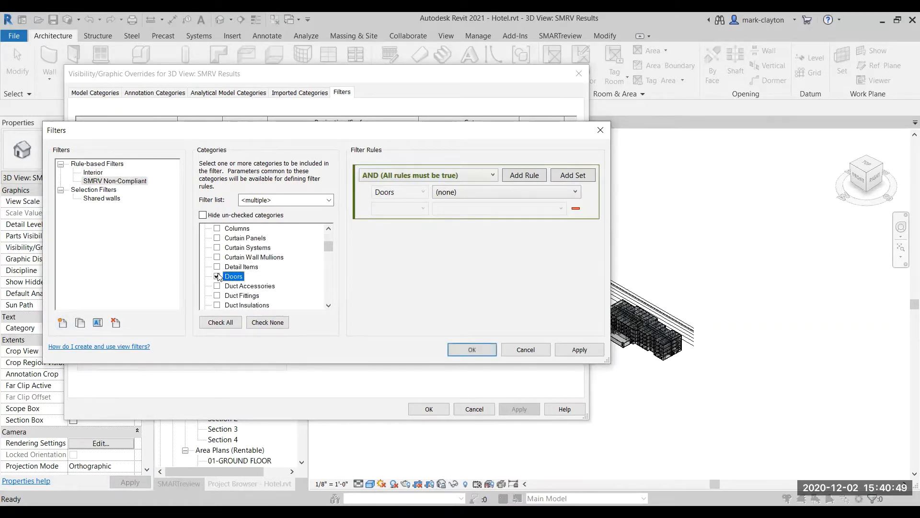
pyautogui.scroll(-3, 227, 281)
pyautogui.scroll(-1, 227, 285)
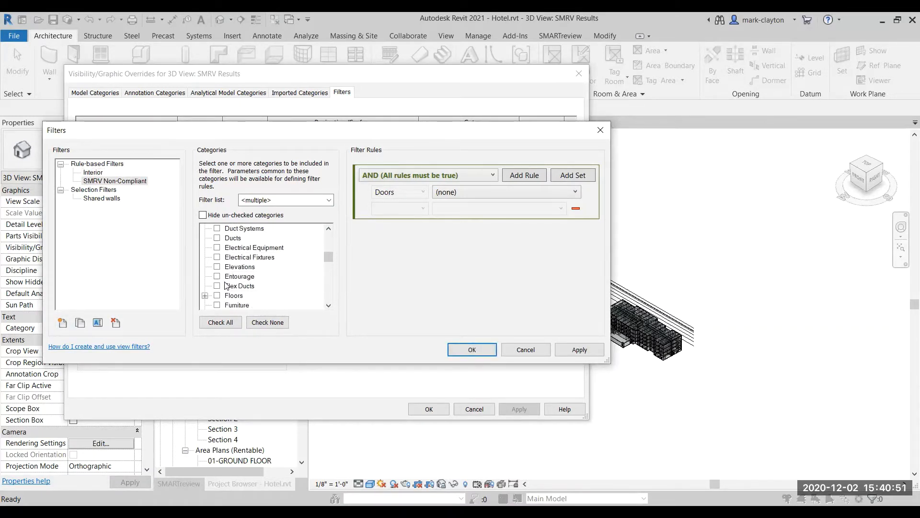
pyautogui.scroll(-1, 225, 283)
pyautogui.click(218, 277)
# Include the Roofs and Rooms categories in the SMRV Non-Compliant filter.
pyautogui.scroll(-4, 225, 283)
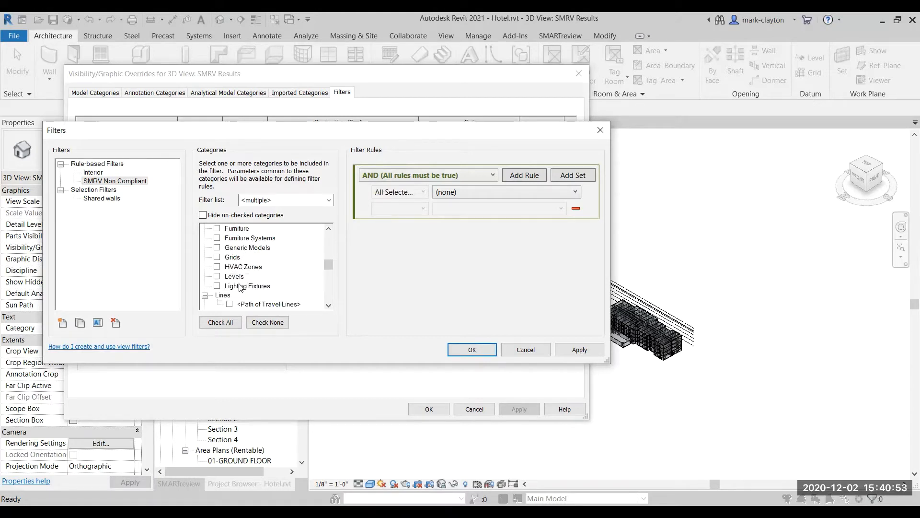
pyautogui.scroll(-5, 239, 288)
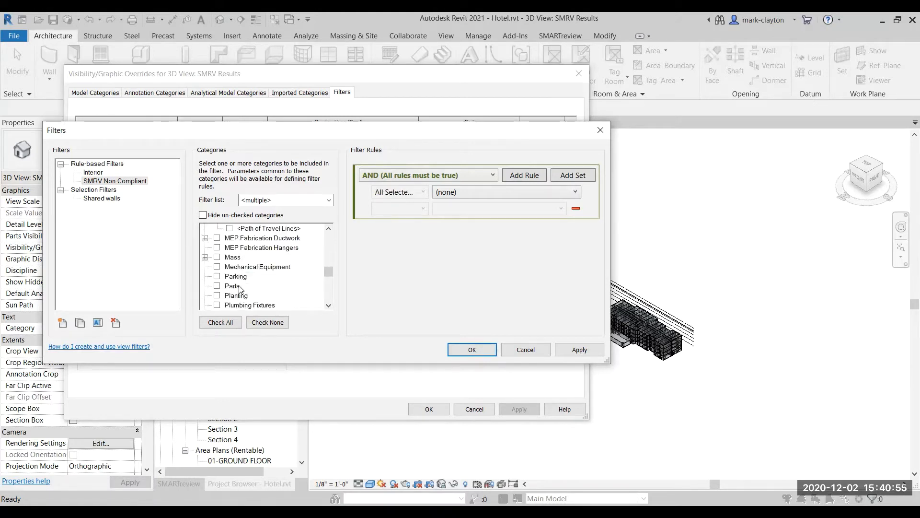
pyautogui.scroll(-1, 241, 288)
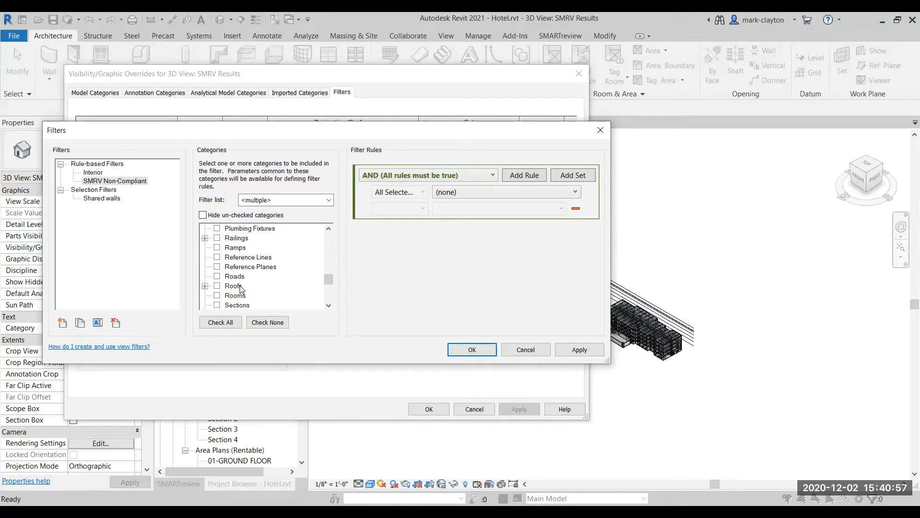
pyautogui.click(218, 286)
pyautogui.scroll(-1, 221, 283)
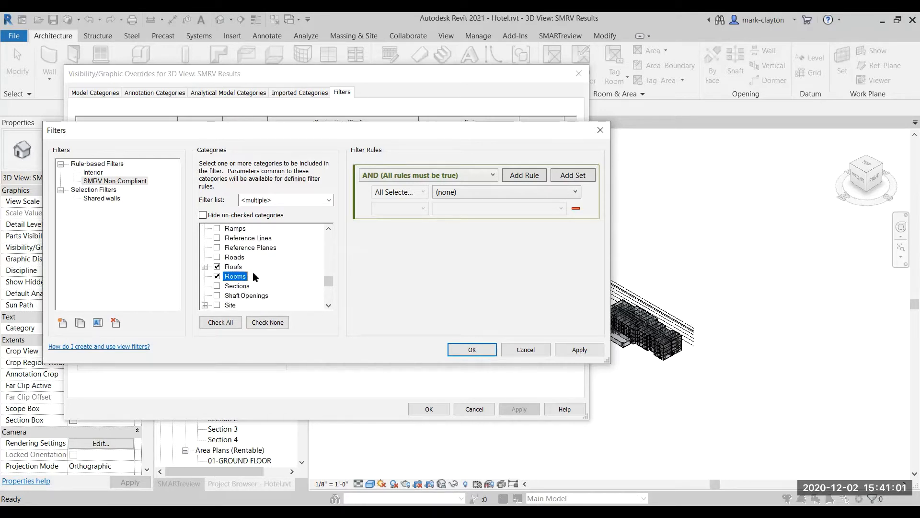
# Include the Stairs, Walls and Windows categories in the SMRV Non-Compliant filter.
pyautogui.scroll(-3, 258, 272)
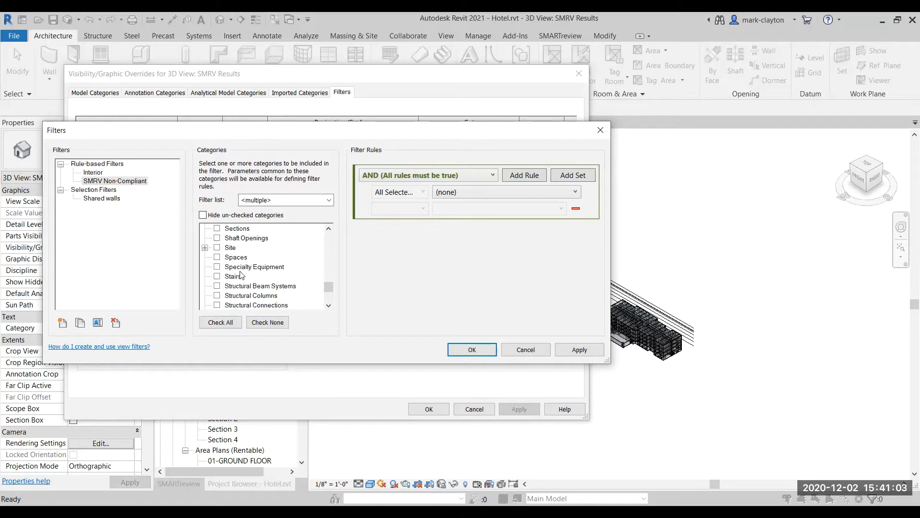
pyautogui.click(218, 277)
pyautogui.scroll(-1, 245, 274)
pyautogui.scroll(-4, 245, 274)
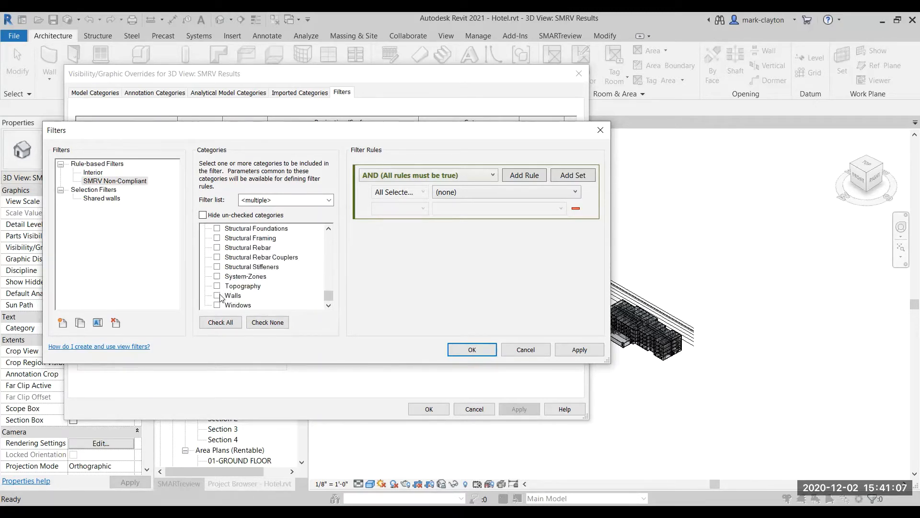
pyautogui.click(218, 295)
pyautogui.click(217, 304)
# Include the Areas category in the SMRV Non-Compliant filter.
pyautogui.scroll(8, 271, 286)
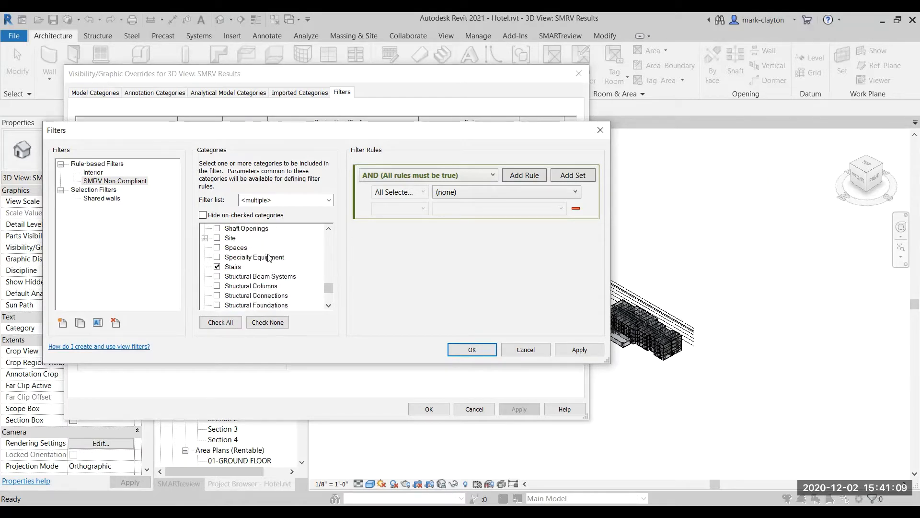
pyautogui.moveTo(330, 279); pyautogui.dragTo(330, 233)
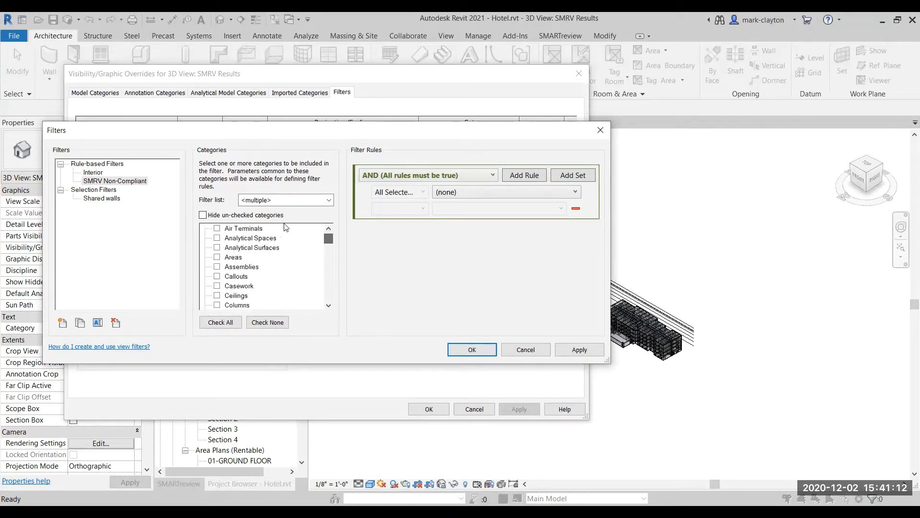
pyautogui.click(217, 257)
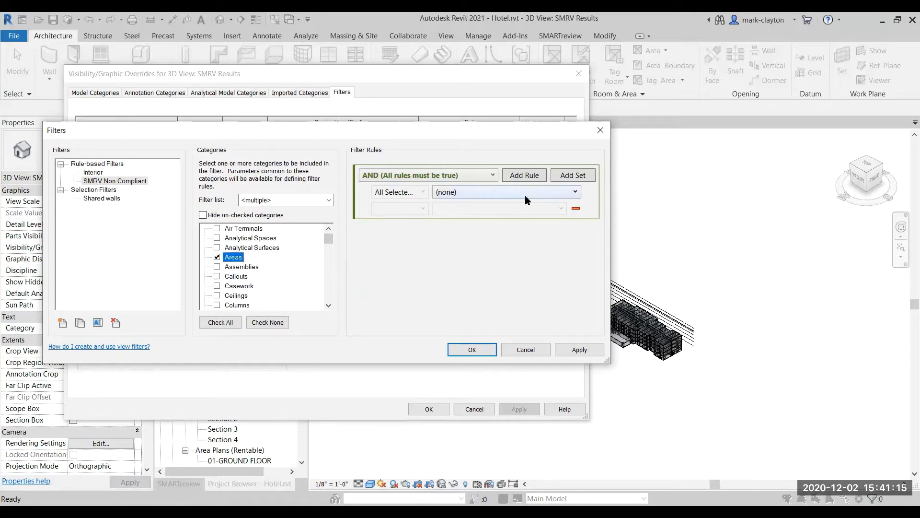
# Set the filter rule to smrvResult begins with "Fail" and accept the filter definition.
pyautogui.click(576, 191)
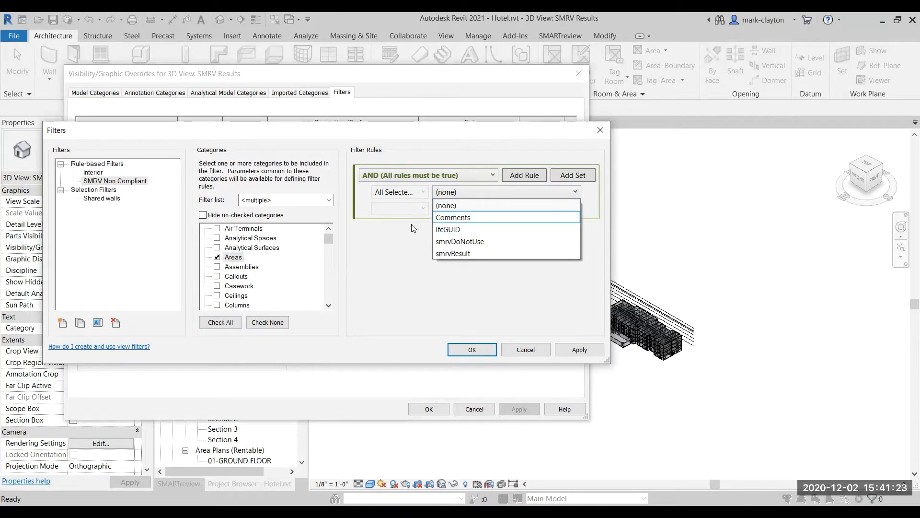
pyautogui.click(467, 254)
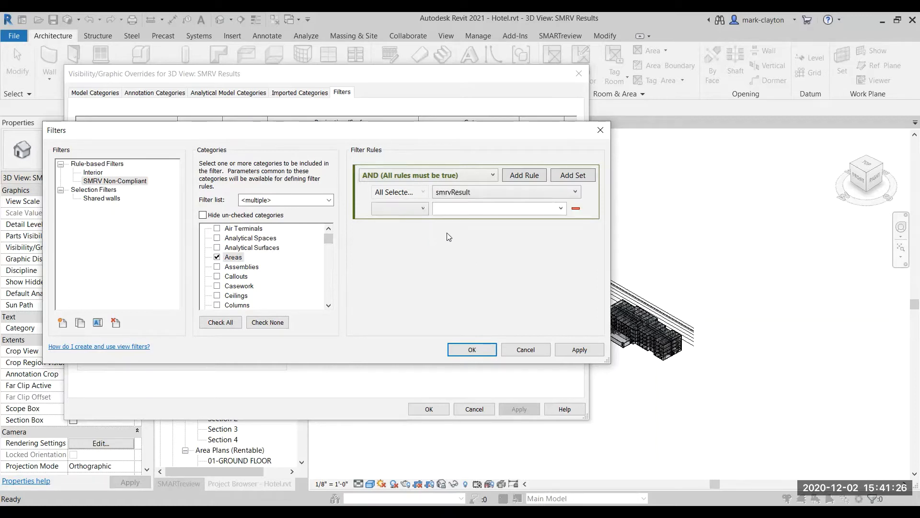
pyautogui.click(424, 210)
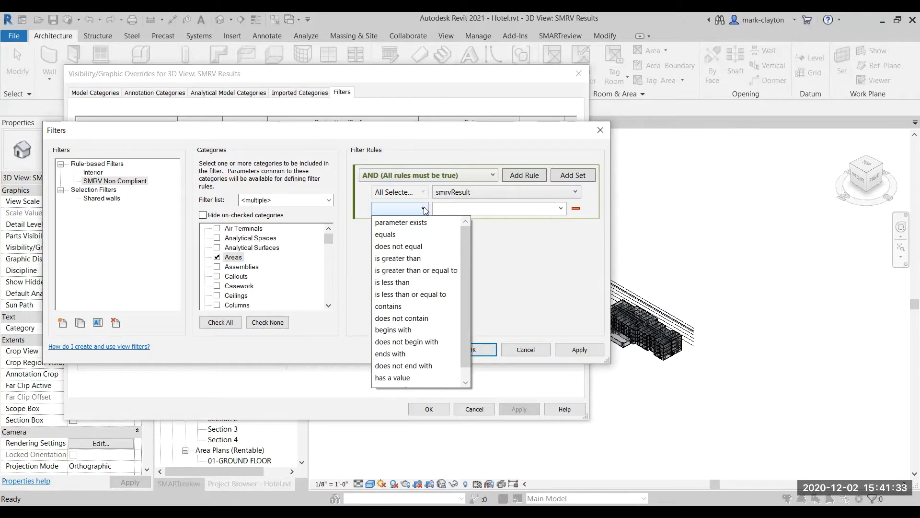
pyautogui.click(419, 329)
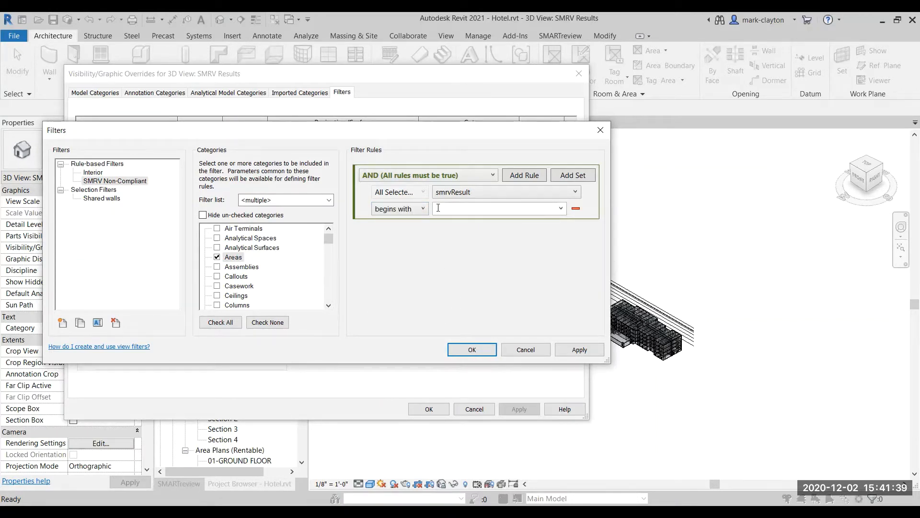
pyautogui.write('Fail')
pyautogui.click(471, 351)
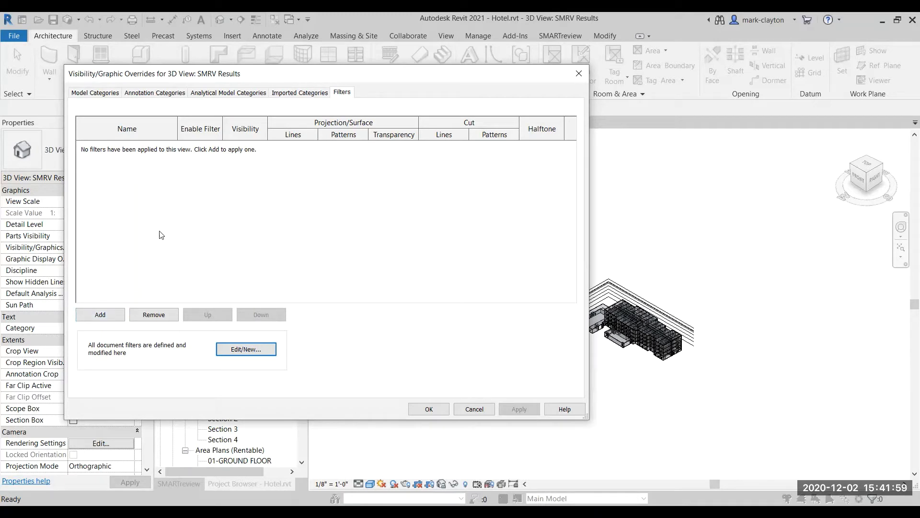
# Add the SMRV Non-Compliant filter to the SMRV Results view.
pyautogui.click(100, 316)
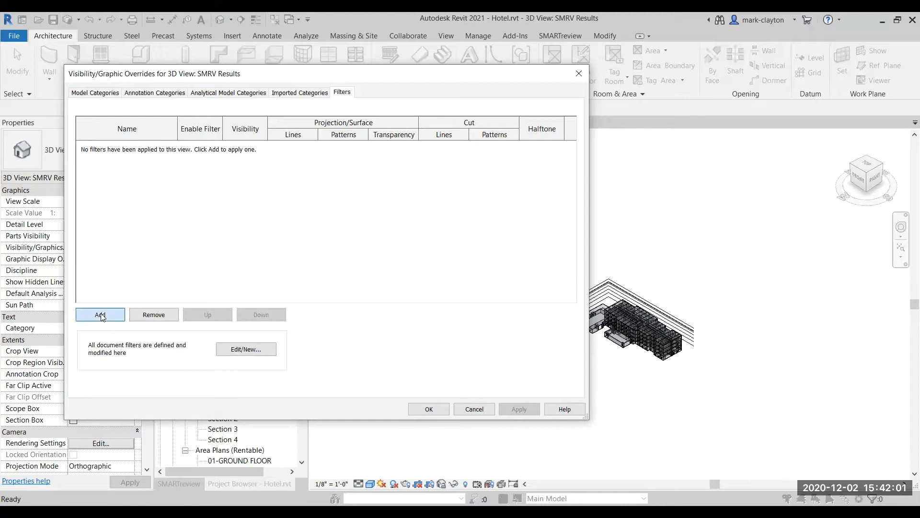
pyautogui.click(289, 202)
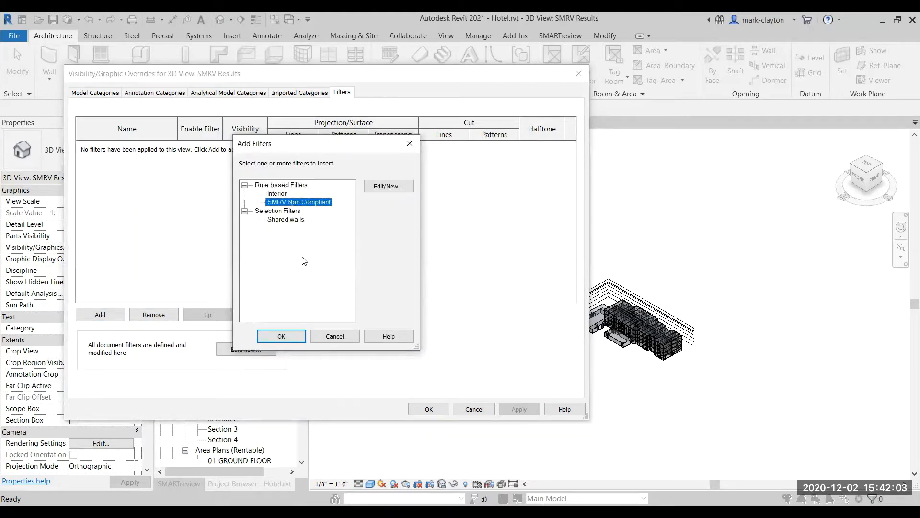
pyautogui.click(286, 333)
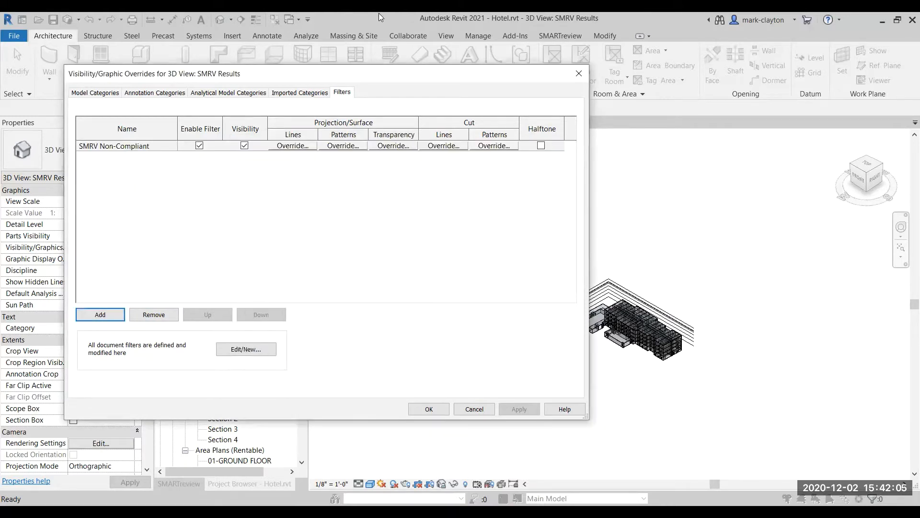
# Override the SMRV Non-Compliant filter's projection/surface foreground pattern with a red solid fill and apply the view's graphic overrides.
pyautogui.click(354, 145)
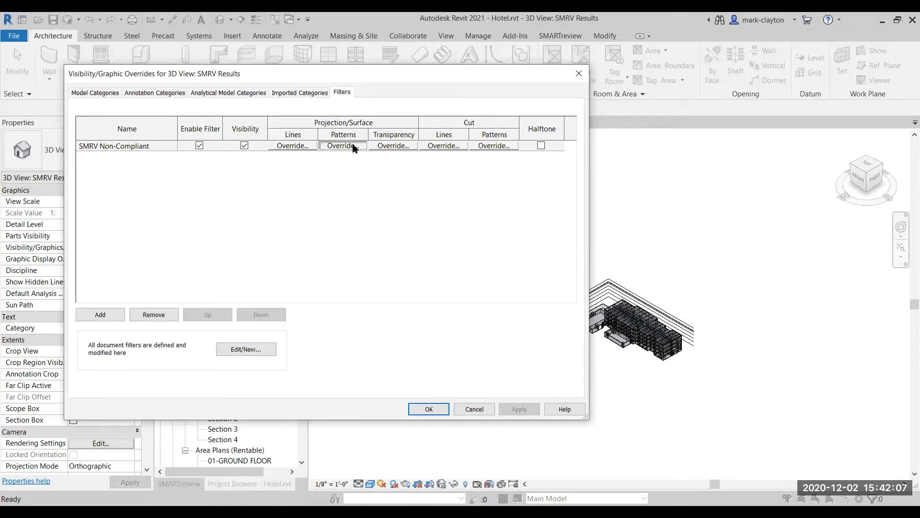
pyautogui.click(394, 207)
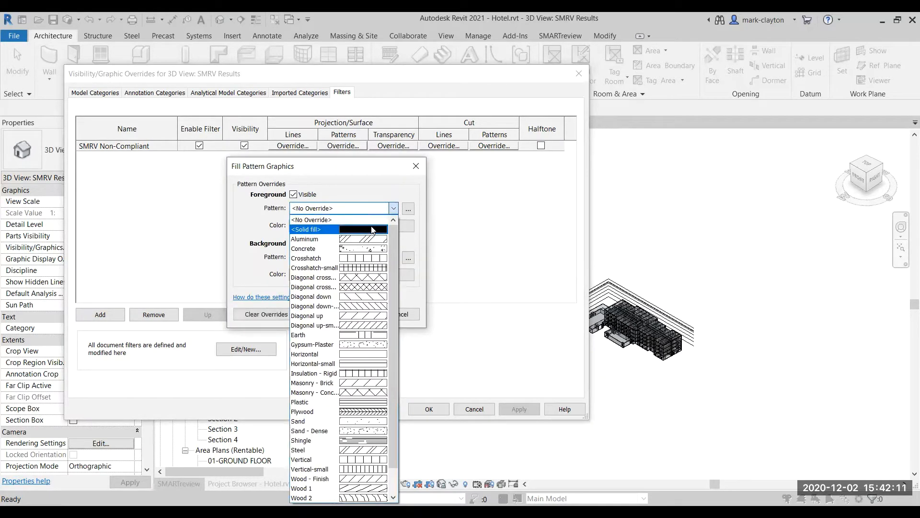
pyautogui.click(373, 230)
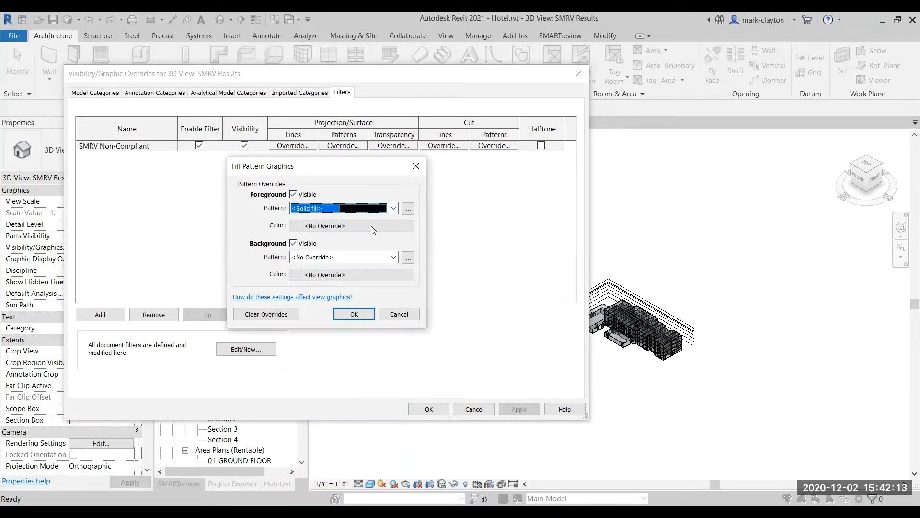
pyautogui.click(406, 226)
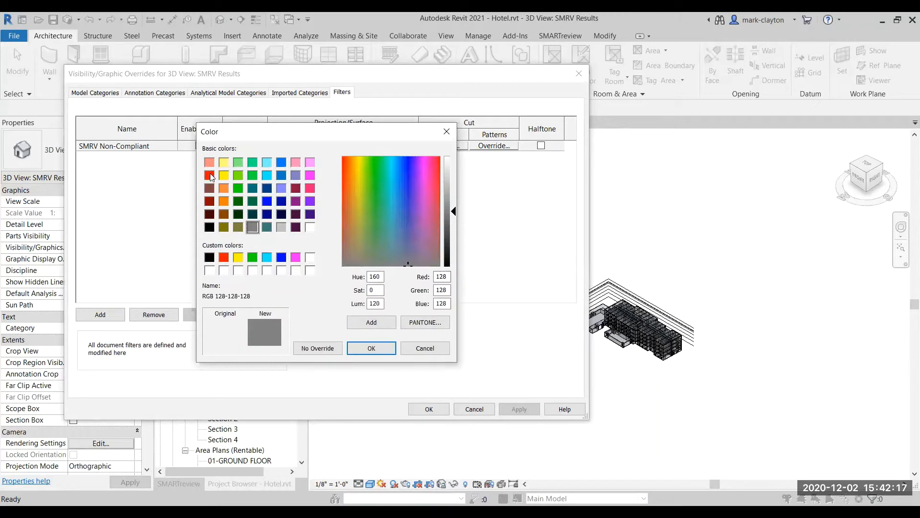
pyautogui.click(209, 174)
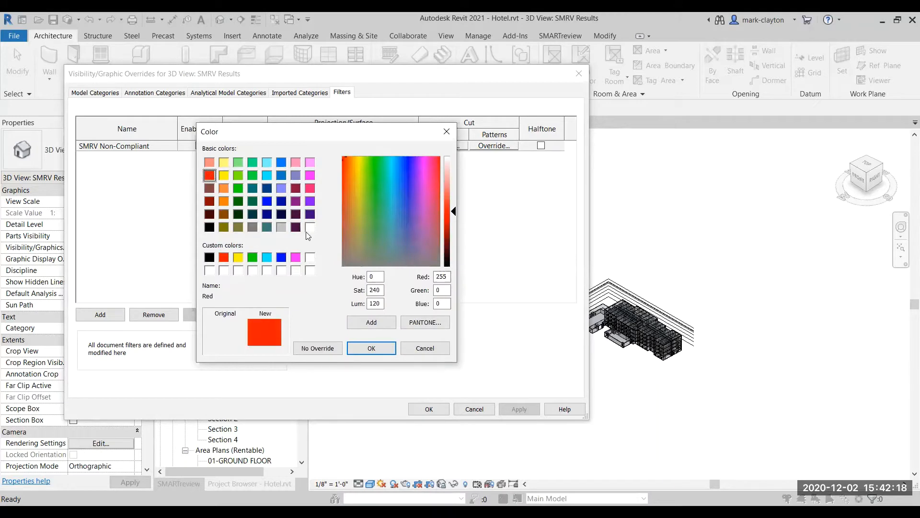
pyautogui.click(374, 347)
pyautogui.click(364, 315)
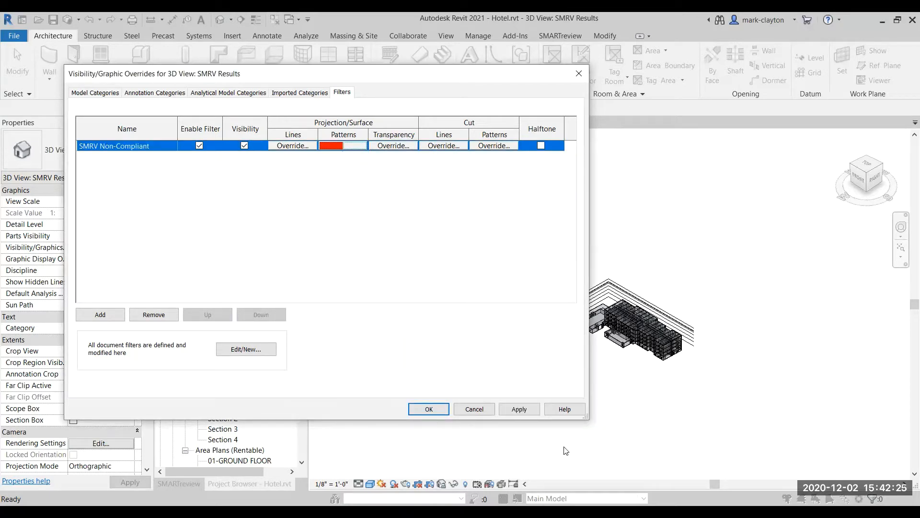
pyautogui.click(526, 411)
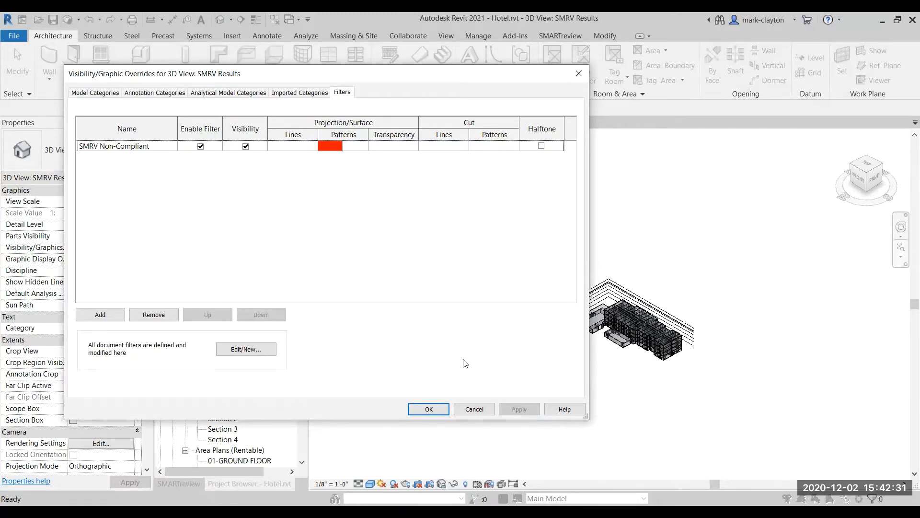
pyautogui.click(441, 411)
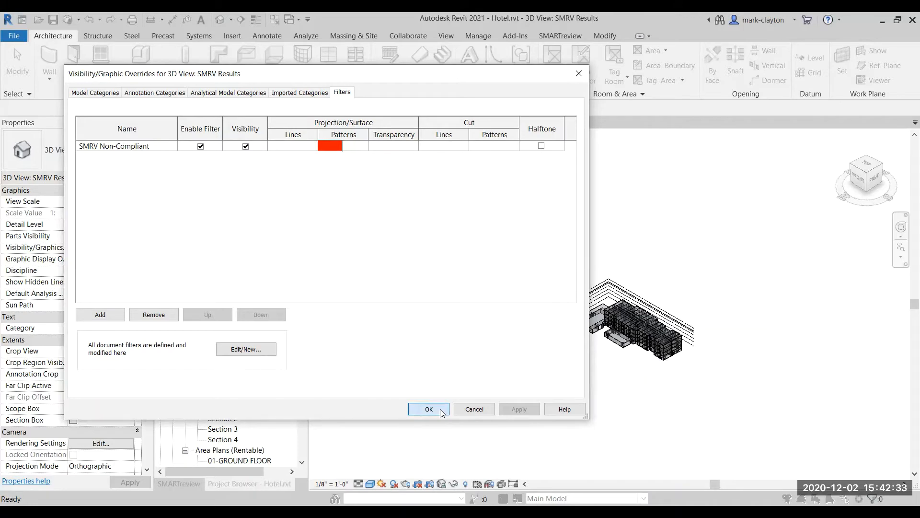
pyautogui.scroll(3, 690, 355)
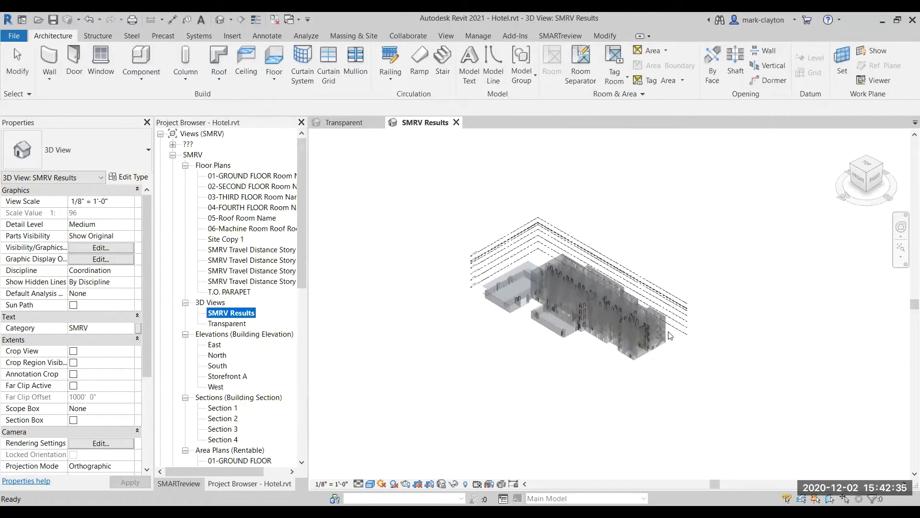
pyautogui.scroll(5, 560, 323)
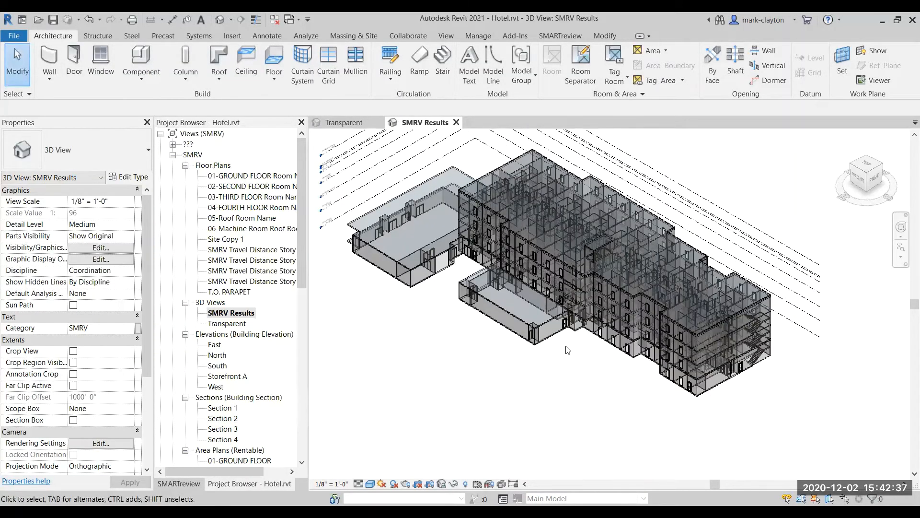
pyautogui.scroll(-5, 528, 361)
pyautogui.moveTo(537, 366); pyautogui.dragTo(550, 359, button='middle')
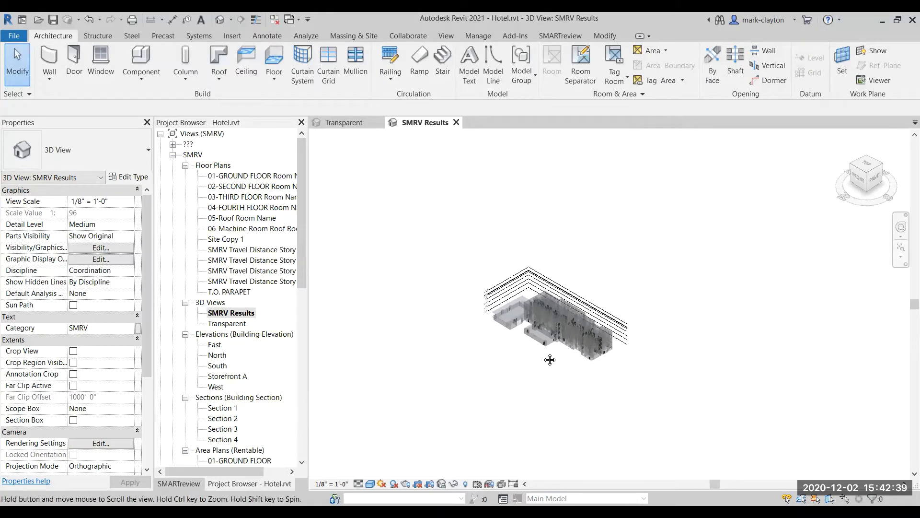
# Fetch the latest plan review results for the hotel from the SMARTreview cloud.
pyautogui.scroll(6, 552, 355)
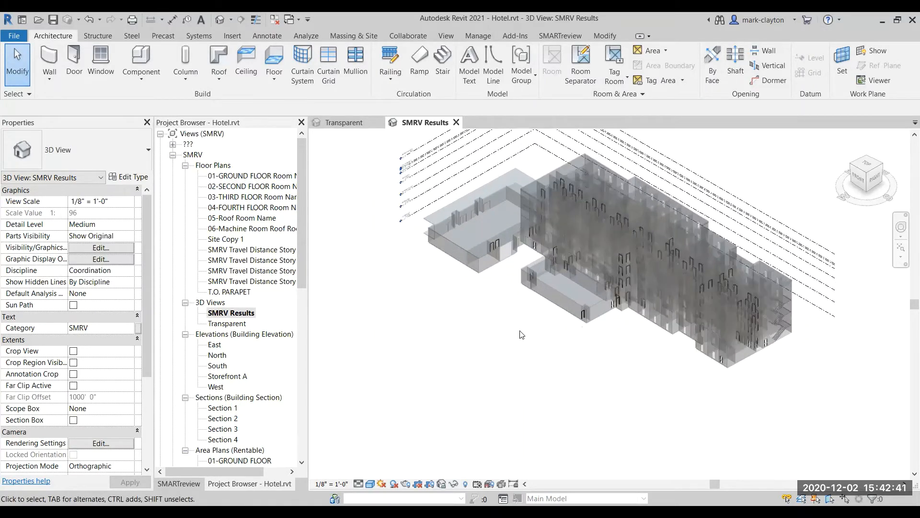
pyautogui.scroll(2, 513, 319)
pyautogui.moveTo(513, 318); pyautogui.dragTo(509, 395, button='middle')
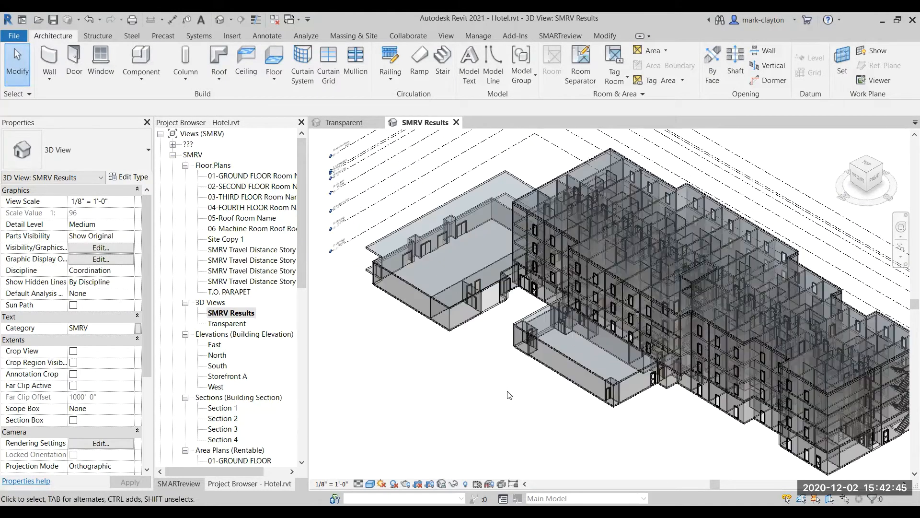
pyautogui.click(557, 35)
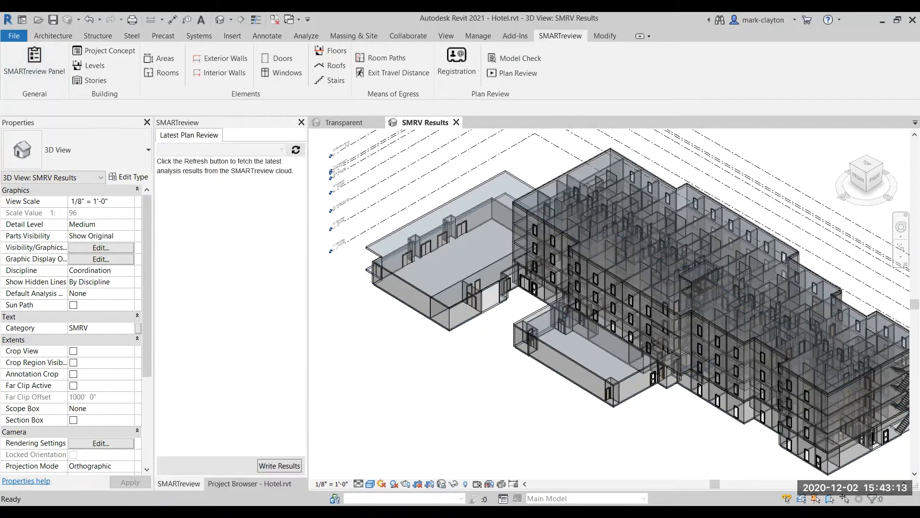
pyautogui.click(296, 150)
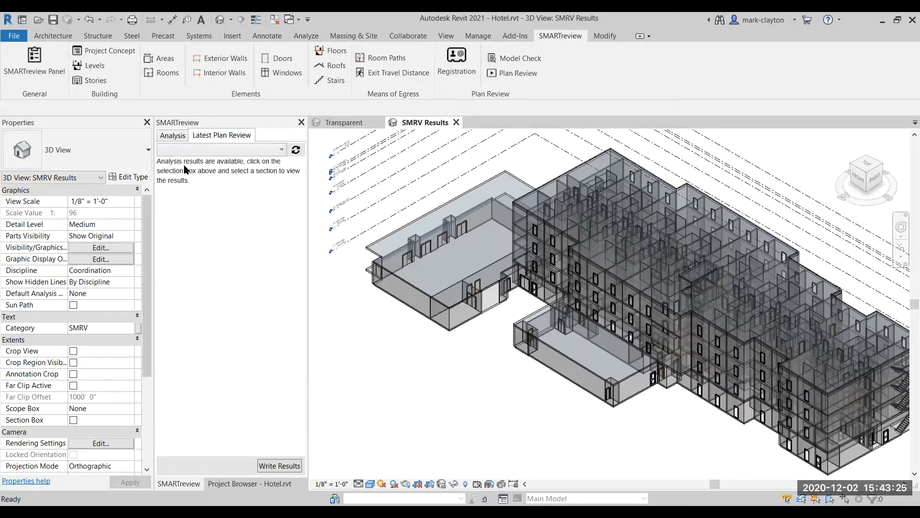
# Show the latest plan review results for Section 1007.1.1: Two exits or exit access doorways and look through them.
pyautogui.click(280, 151)
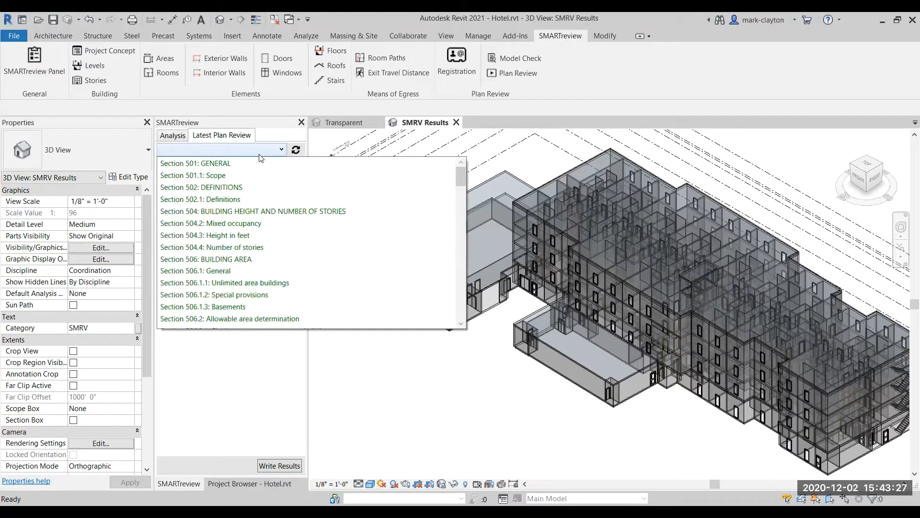
pyautogui.scroll(-5, 269, 207)
pyautogui.scroll(-5, 268, 207)
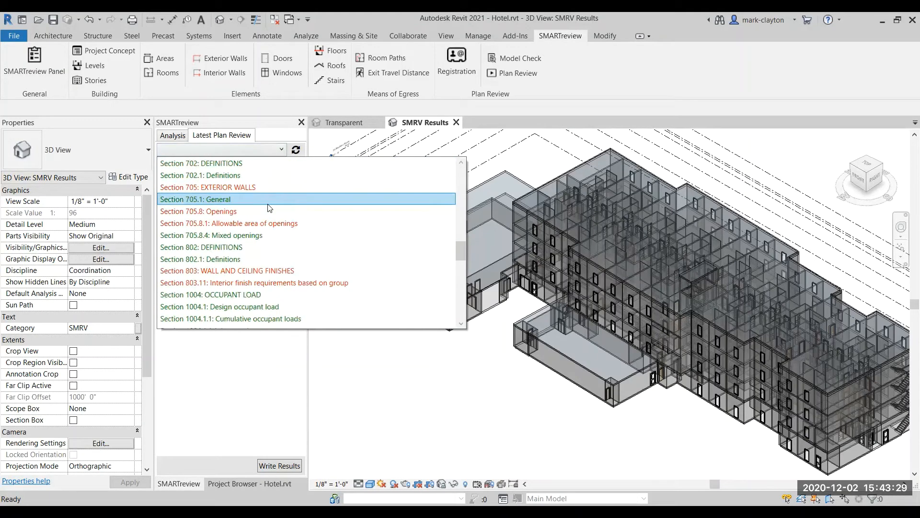
pyautogui.scroll(-10, 268, 207)
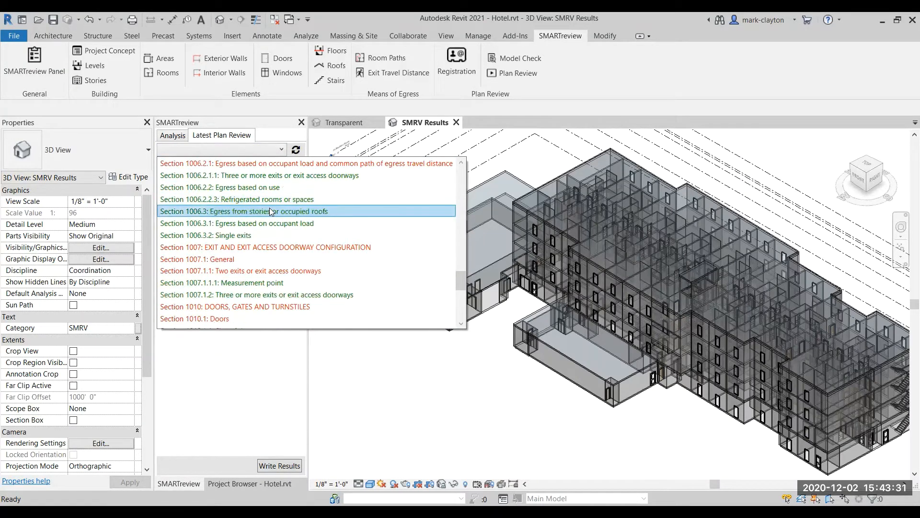
pyautogui.click(298, 271)
pyautogui.scroll(-5, 246, 243)
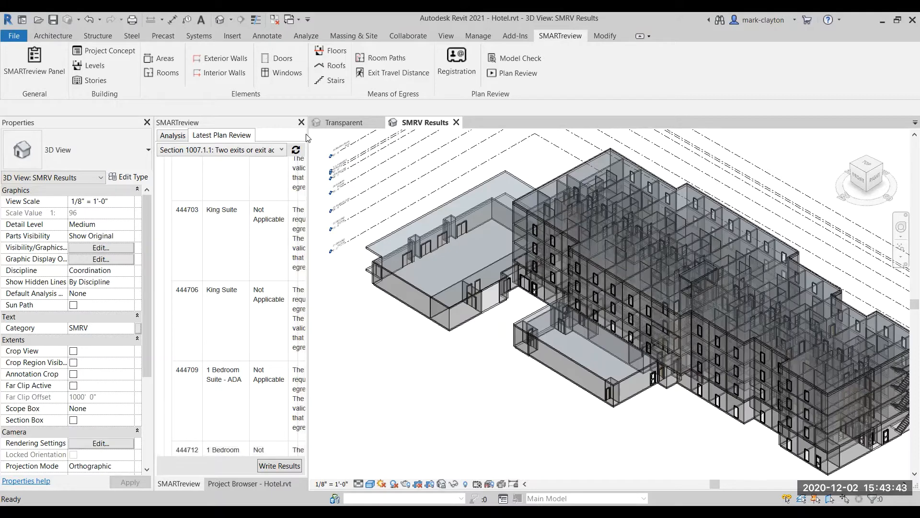
# Widen the SMARTreview results area, narrow the properties area, and write the plan review results to the model elements.
pyautogui.moveTo(307, 138); pyautogui.dragTo(409, 134)
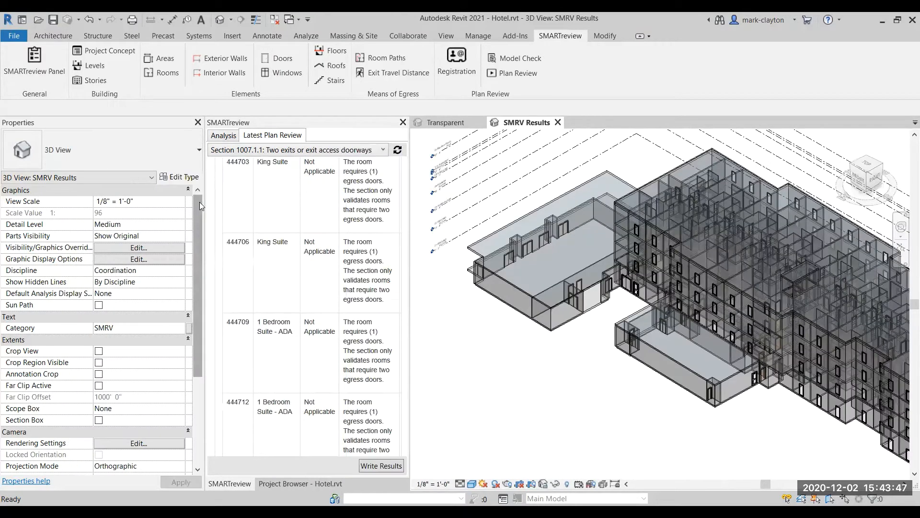
pyautogui.moveTo(201, 178); pyautogui.dragTo(130, 178)
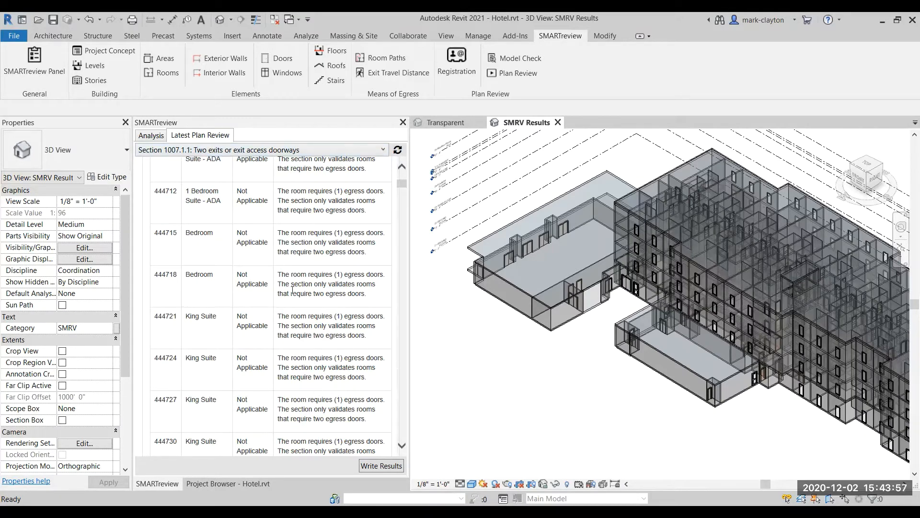
pyautogui.scroll(-3, 330, 331)
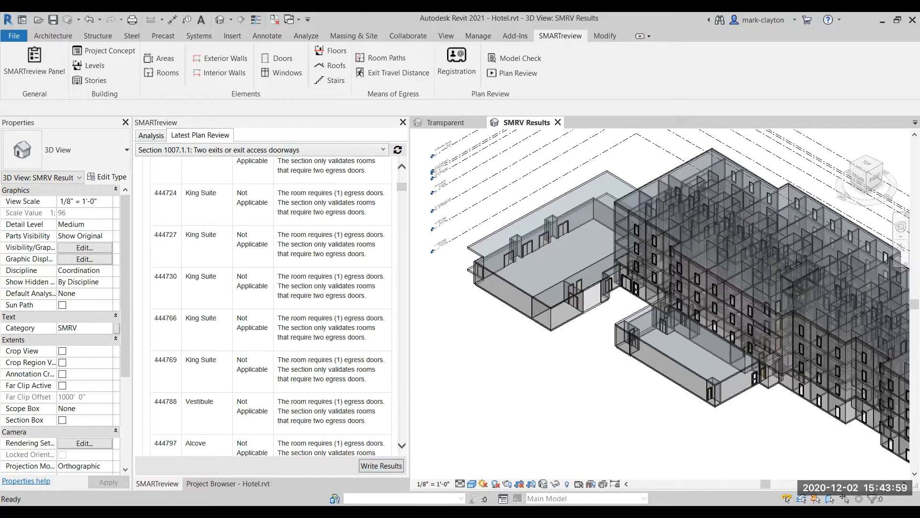
pyautogui.click(386, 467)
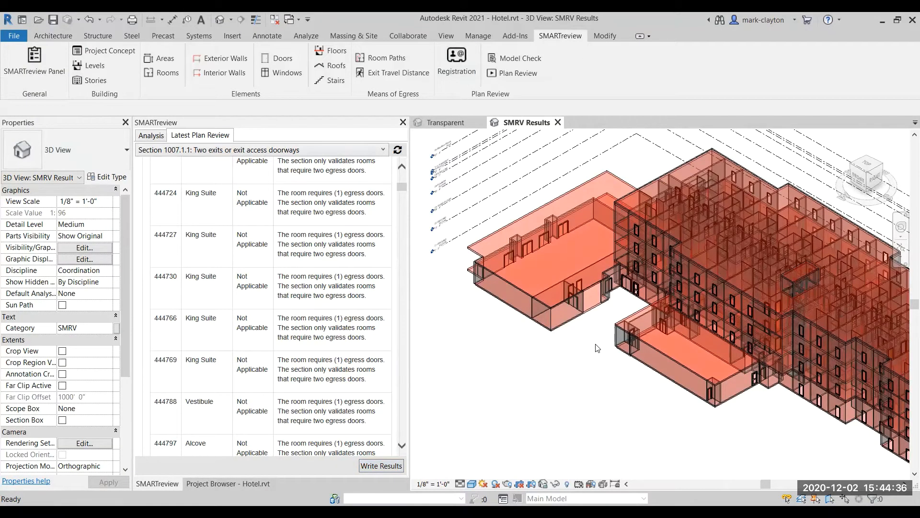
# Select the Generic - 12" roof over the hotel's low wing and examine its applied IBC section analysis.
pyautogui.scroll(1, 601, 357)
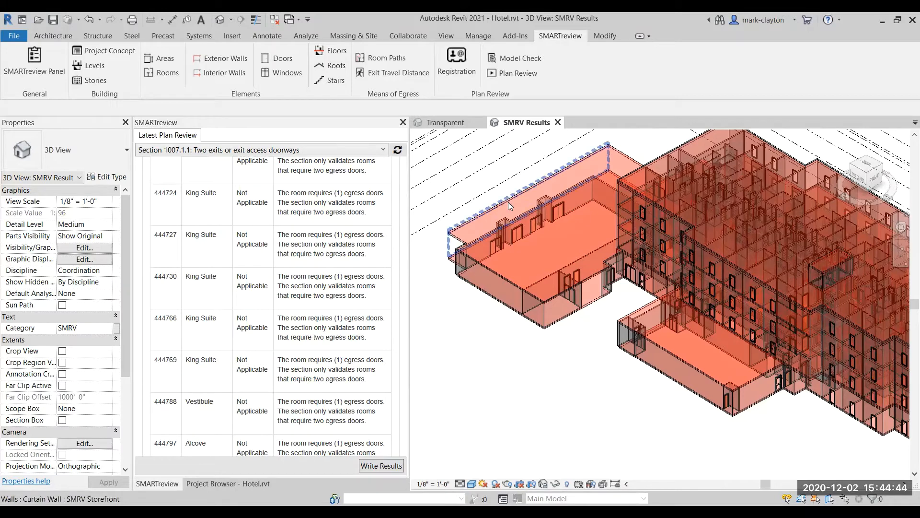
pyautogui.press('Tab')
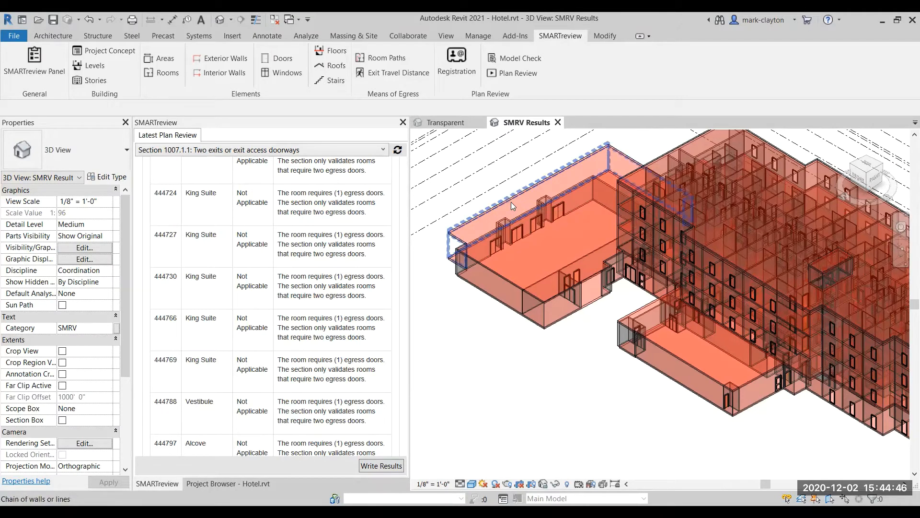
pyautogui.press('Tab')
pyautogui.press('Tab')
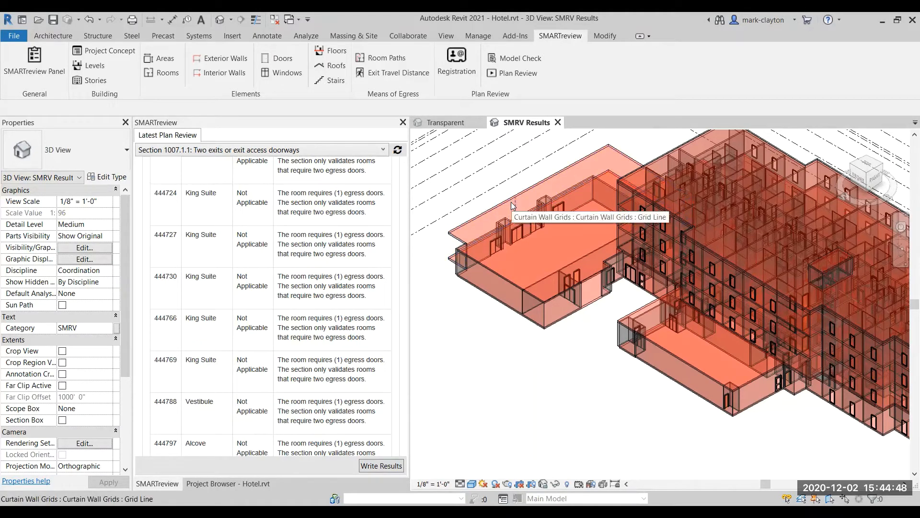
pyautogui.click(512, 206)
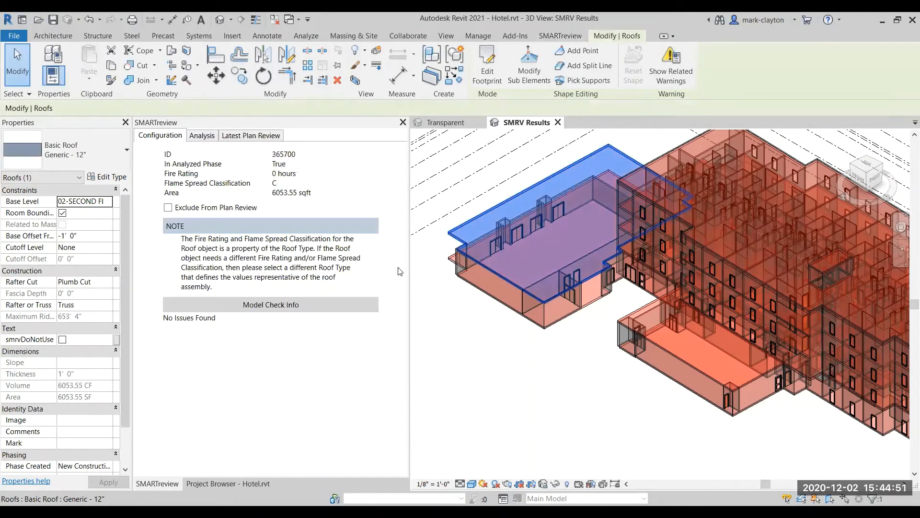
pyautogui.click(205, 137)
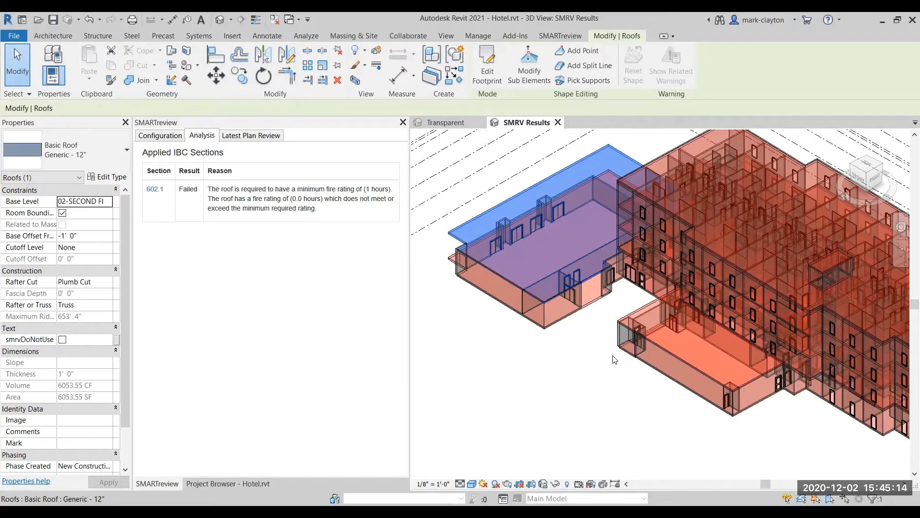
# Examine the applied IBC section analysis of the SMRV Interior - 5" Partition wall beneath that roof, and clear the selection.
pyautogui.click(581, 297)
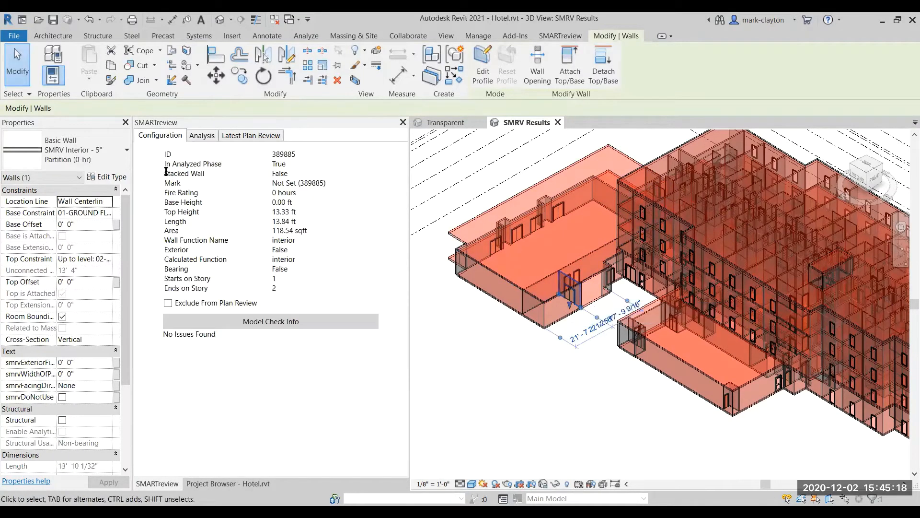
pyautogui.click(201, 136)
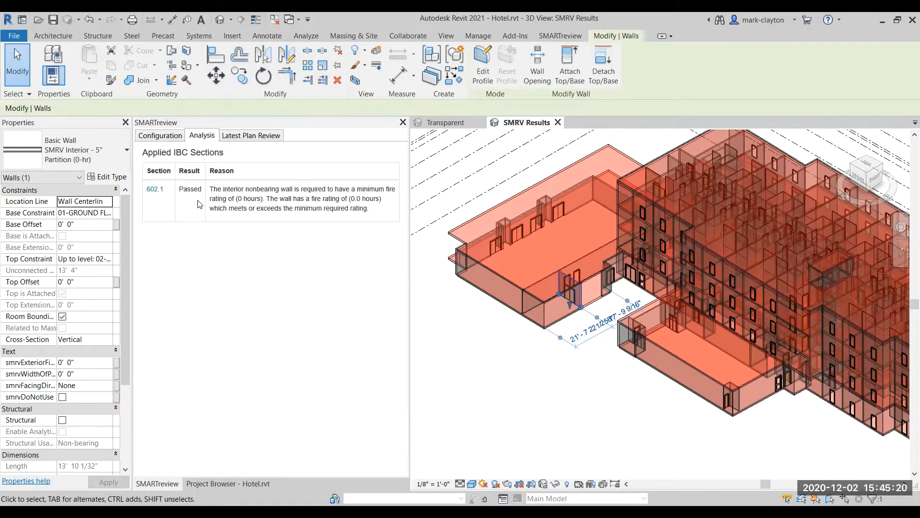
pyautogui.click(459, 373)
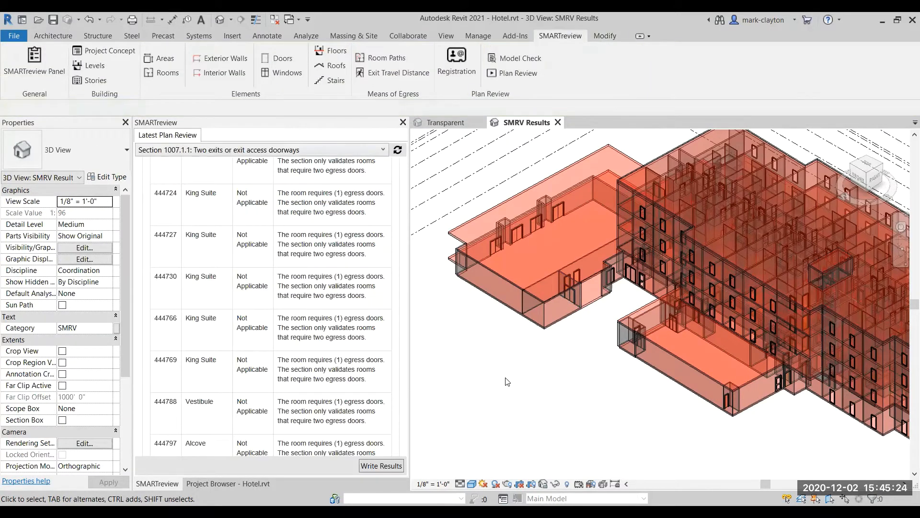
# Duplicate the SMRV floor plan view 01-GROUND FLOOR Room Name.
pyautogui.scroll(-1, 506, 379)
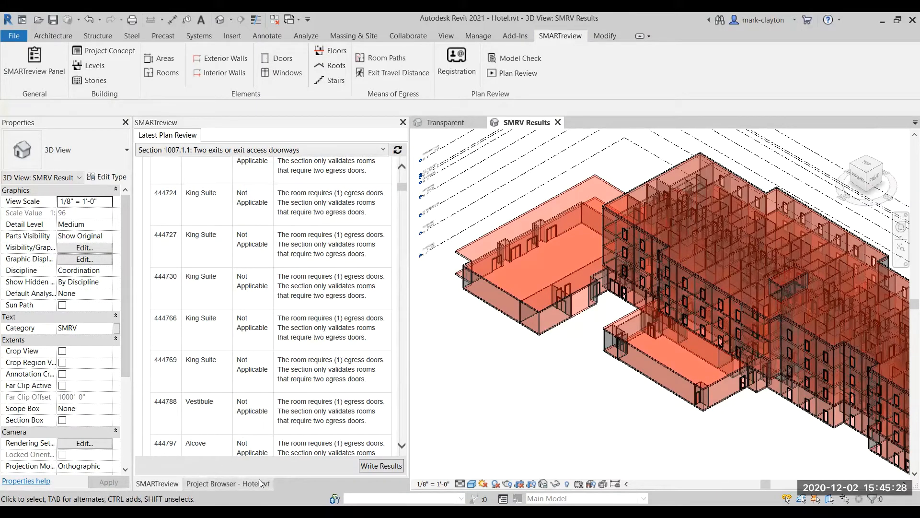
pyautogui.click(215, 484)
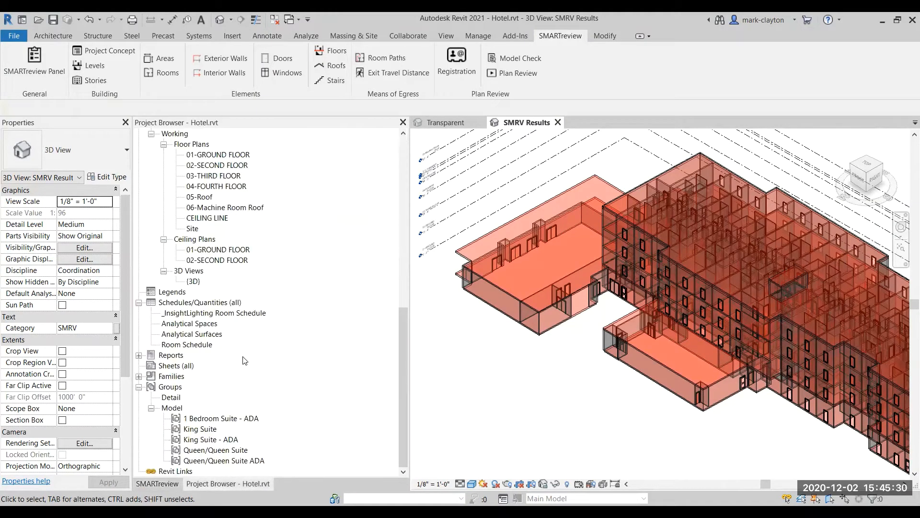
pyautogui.scroll(3, 261, 253)
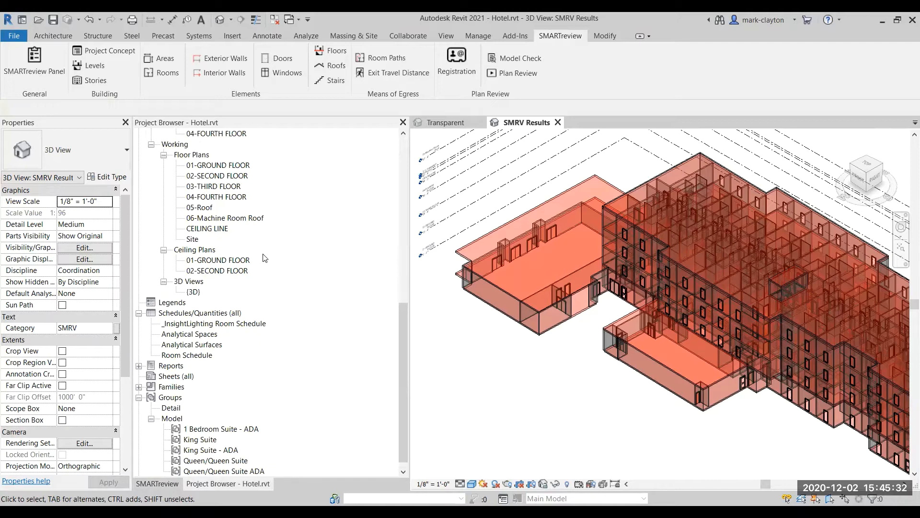
pyautogui.scroll(5, 265, 258)
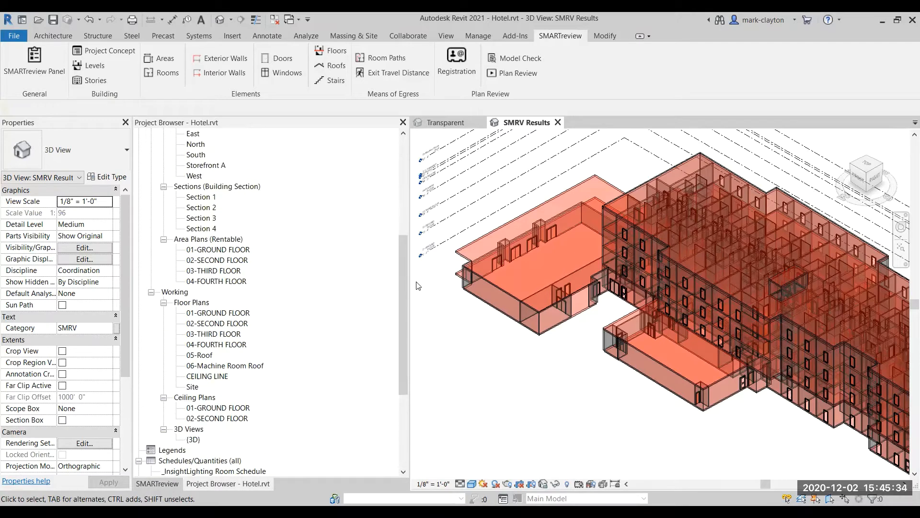
pyautogui.moveTo(402, 283); pyautogui.dragTo(386, 179)
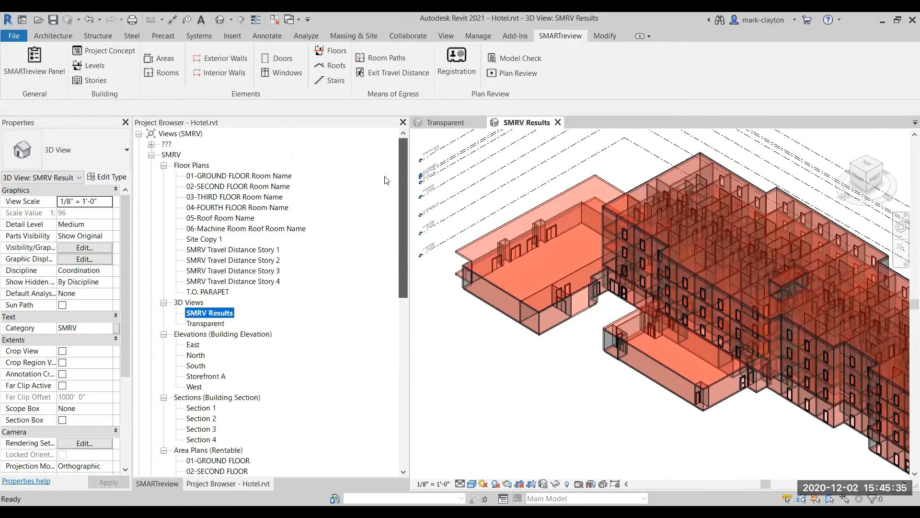
pyautogui.click(241, 176)
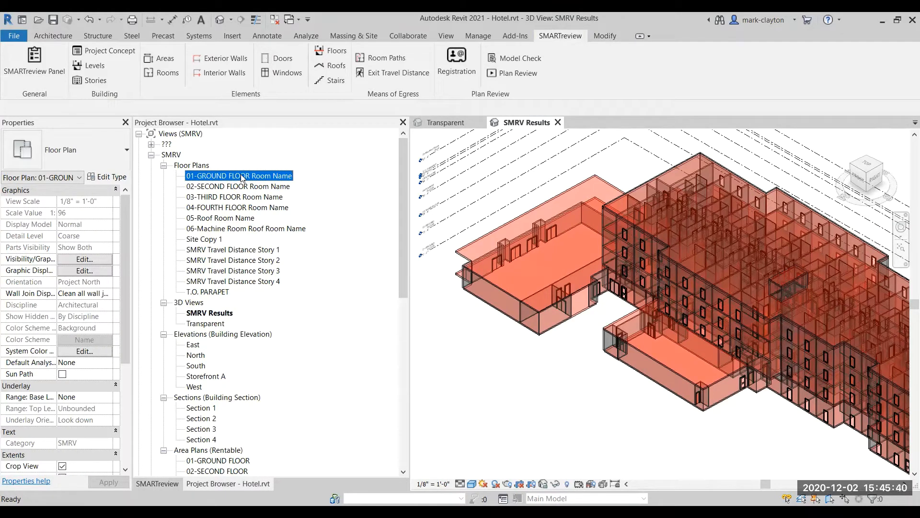
pyautogui.rightClick(241, 176)
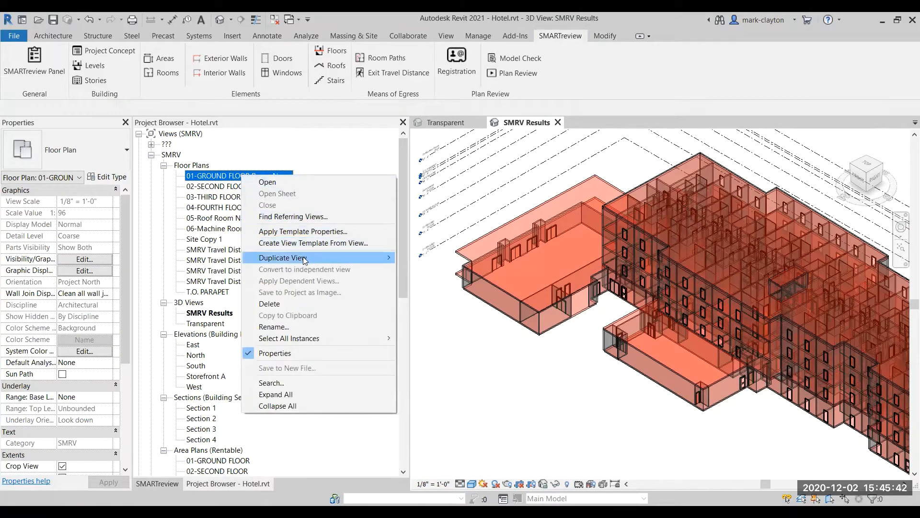
pyautogui.moveTo(348, 258)
pyautogui.click(423, 258)
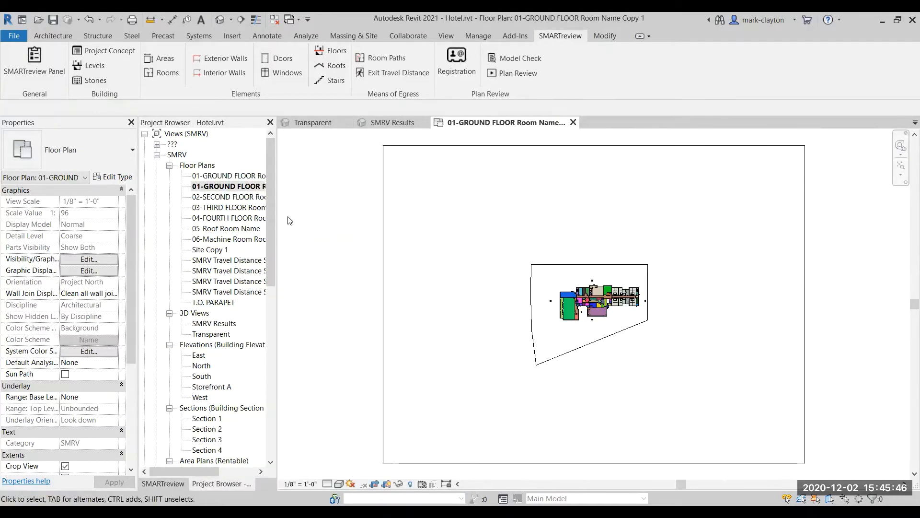
# Rename the duplicated ground floor plan view to 01-GROUND FLOOR Room Results.
pyautogui.rightClick(249, 191)
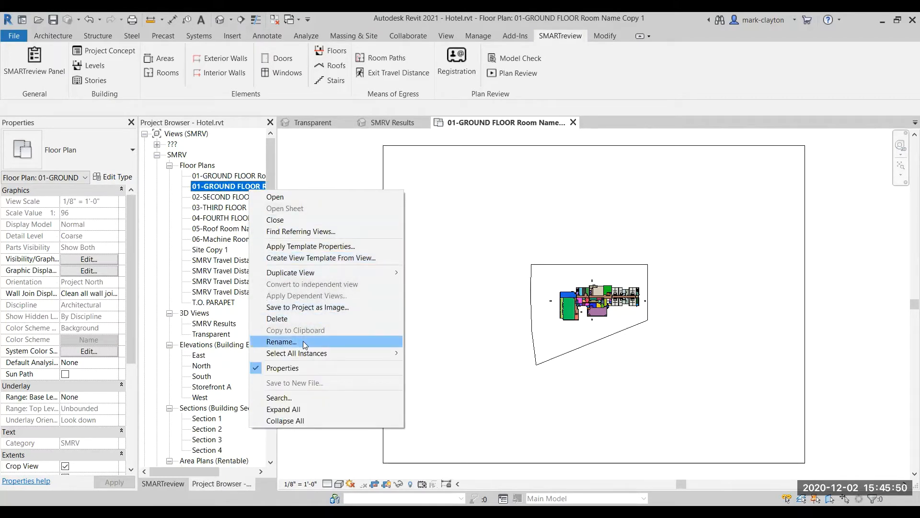
pyautogui.click(282, 342)
pyautogui.click(262, 186)
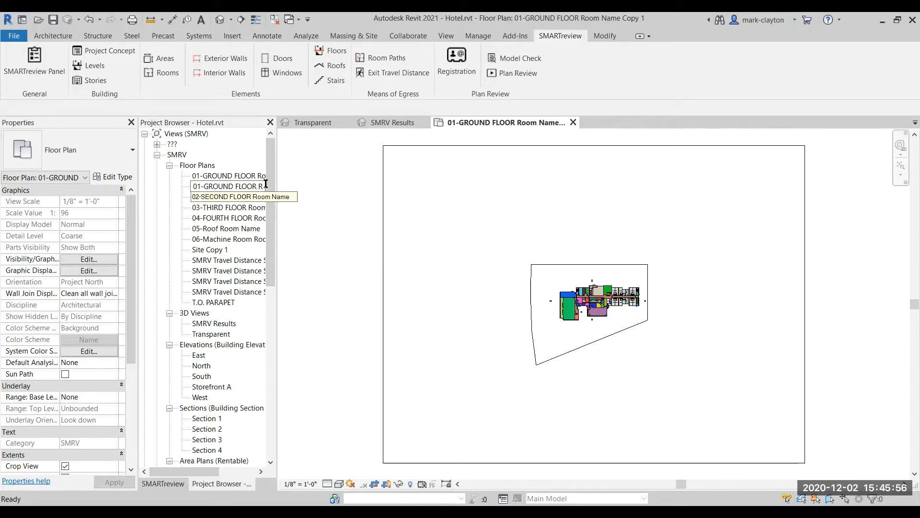
pyautogui.press('Right')
pyautogui.press('Right')
pyautogui.press('Delete')
pyautogui.press('Delete')
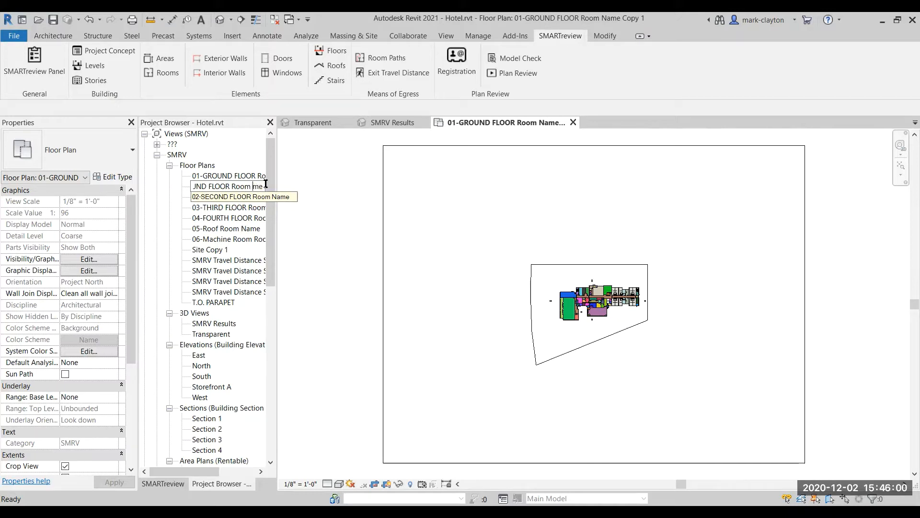
pyautogui.press('Delete')
pyautogui.press('Delete')
pyautogui.press('Delete')
pyautogui.press('Delete')
pyautogui.press('Delete')
pyautogui.write('Resu')
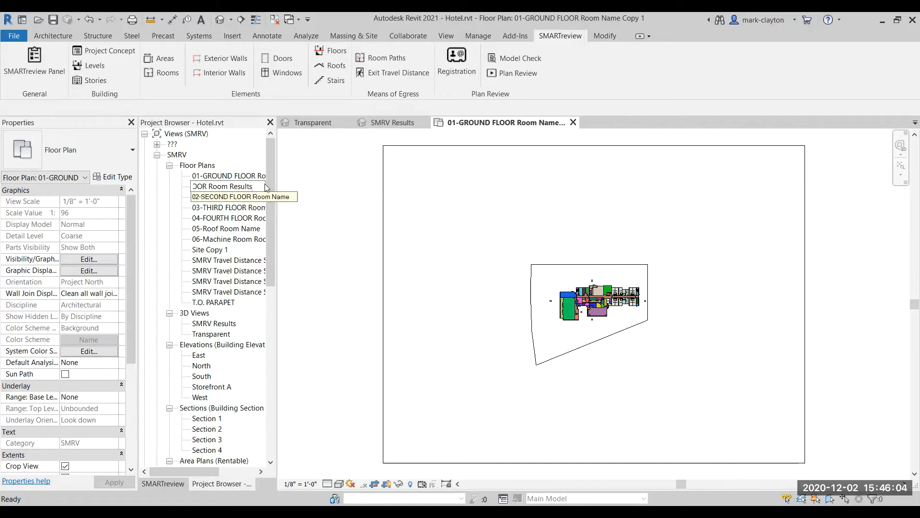
pyautogui.write('lts')
pyautogui.press('Return')
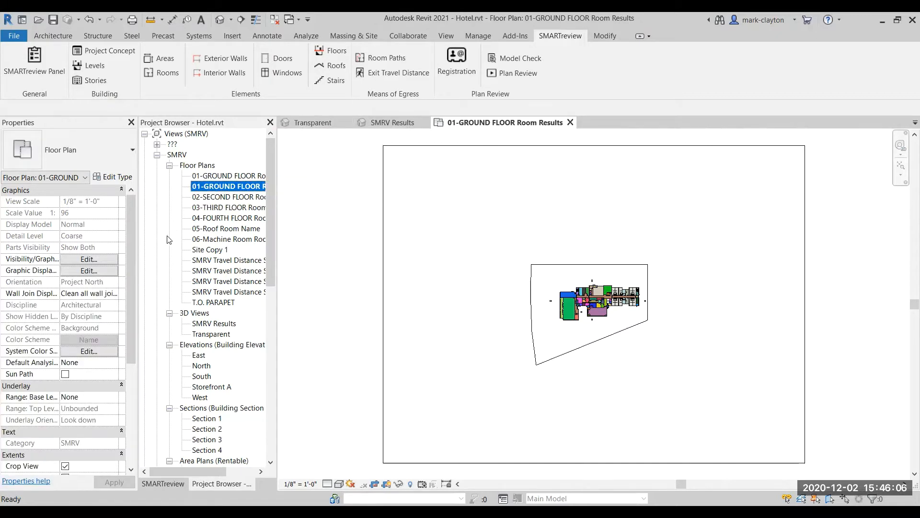
# Duplicate the Name room color scheme from the SMRV Floor Plan view template as SMRV Room Results.
pyautogui.moveTo(127, 268); pyautogui.dragTo(137, 373)
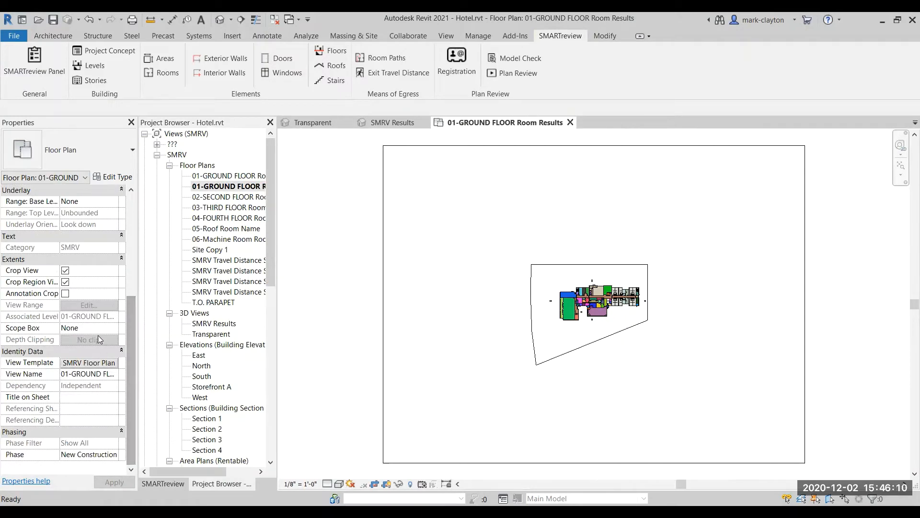
pyautogui.click(89, 363)
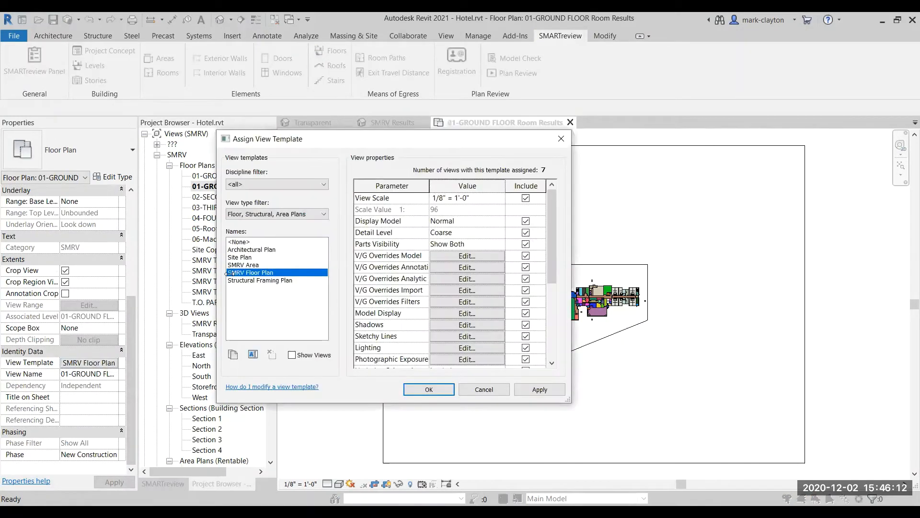
pyautogui.moveTo(329, 138); pyautogui.dragTo(280, 83)
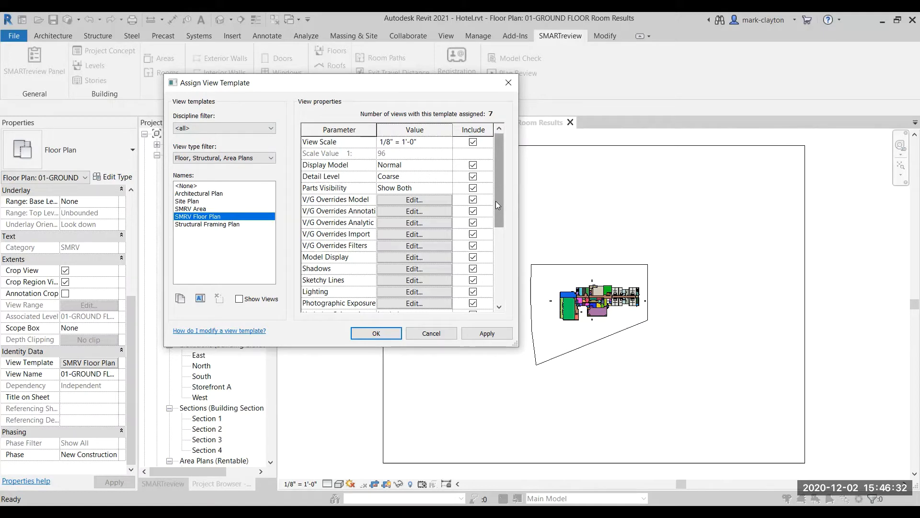
pyautogui.moveTo(496, 200); pyautogui.dragTo(493, 265)
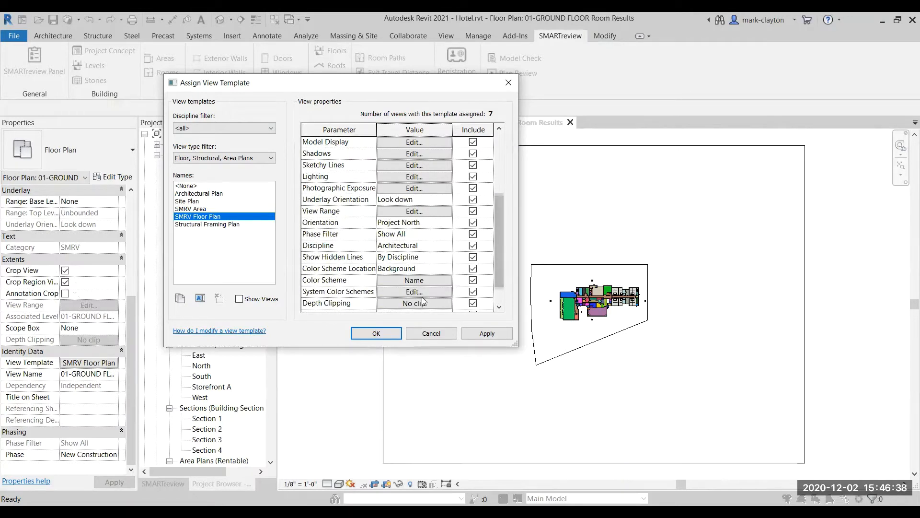
pyautogui.click(432, 280)
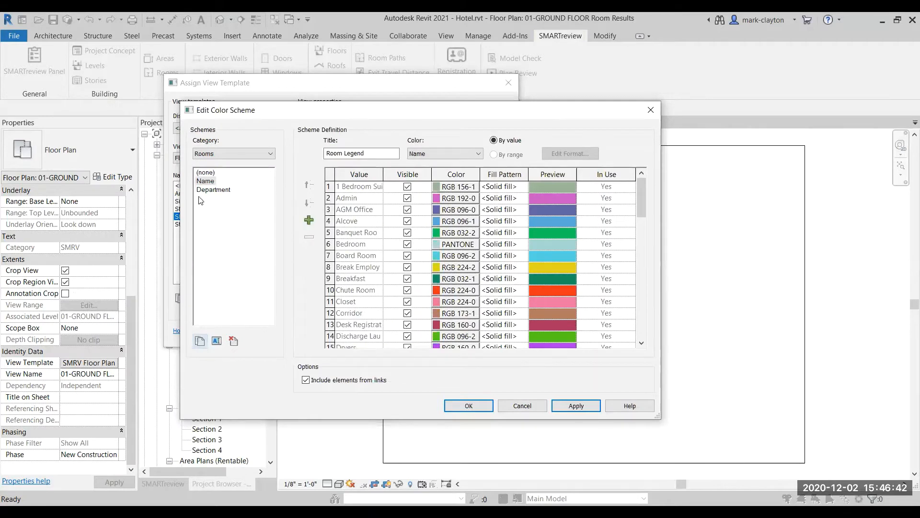
pyautogui.click(206, 182)
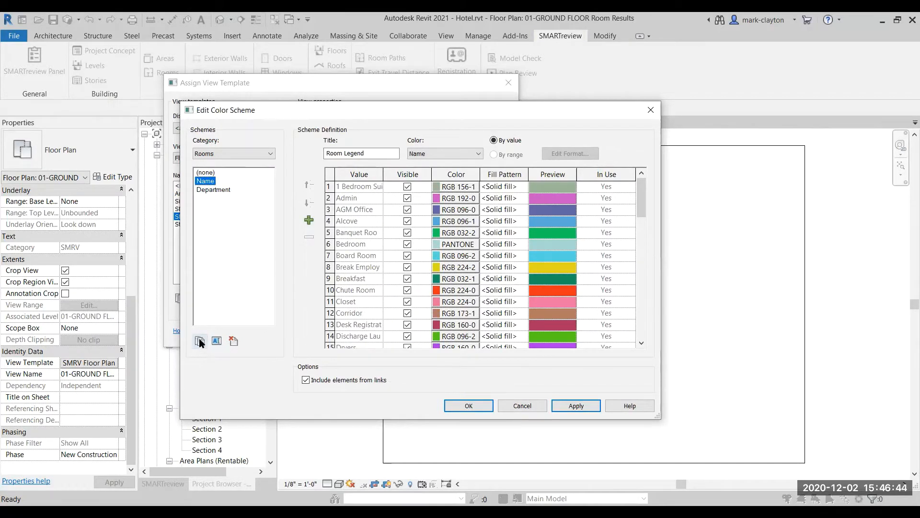
pyautogui.click(200, 339)
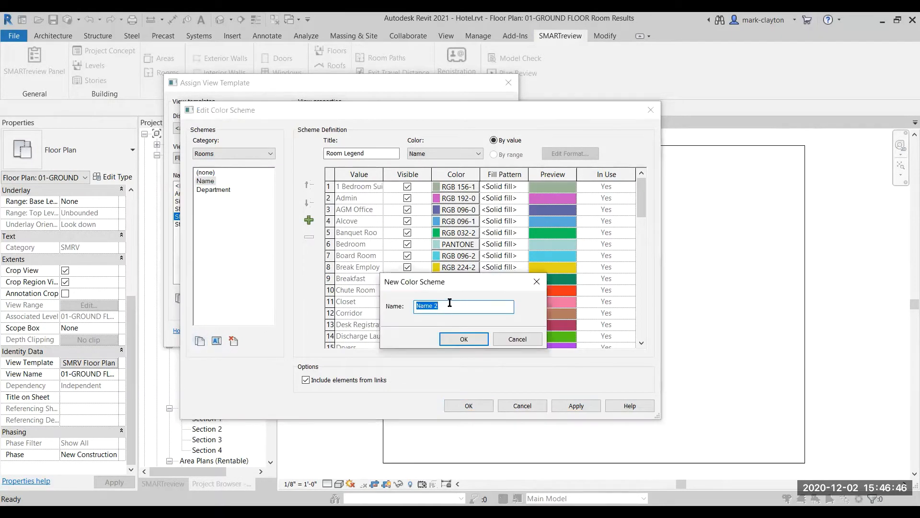
pyautogui.write('SMRV')
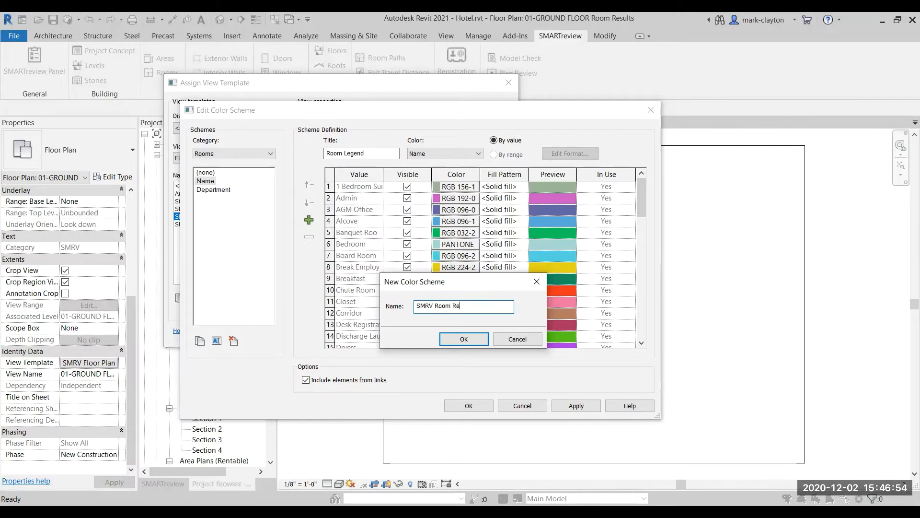
pyautogui.write('Room Results')
pyautogui.press('Return')
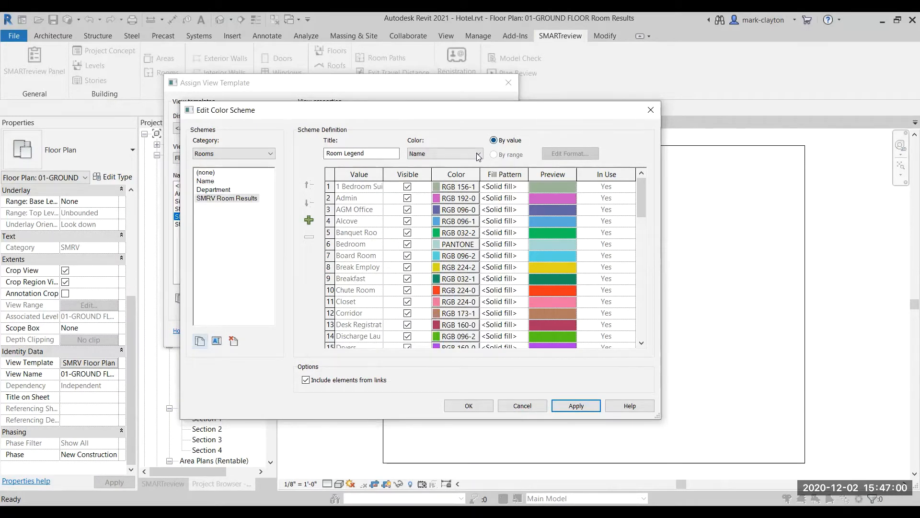
# Set the SMRV Room Results scheme to color rooms by smrvResult, accepting the loss of the existing colors.
pyautogui.click(460, 153)
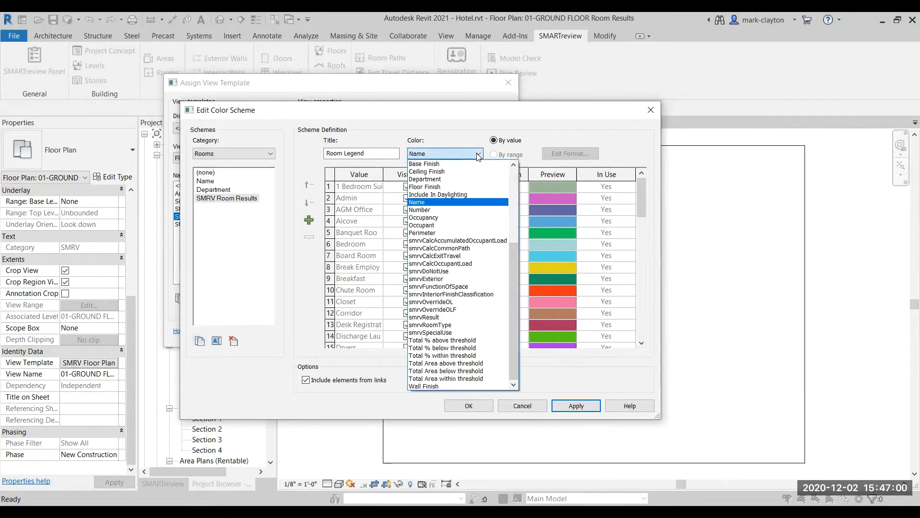
pyautogui.click(467, 316)
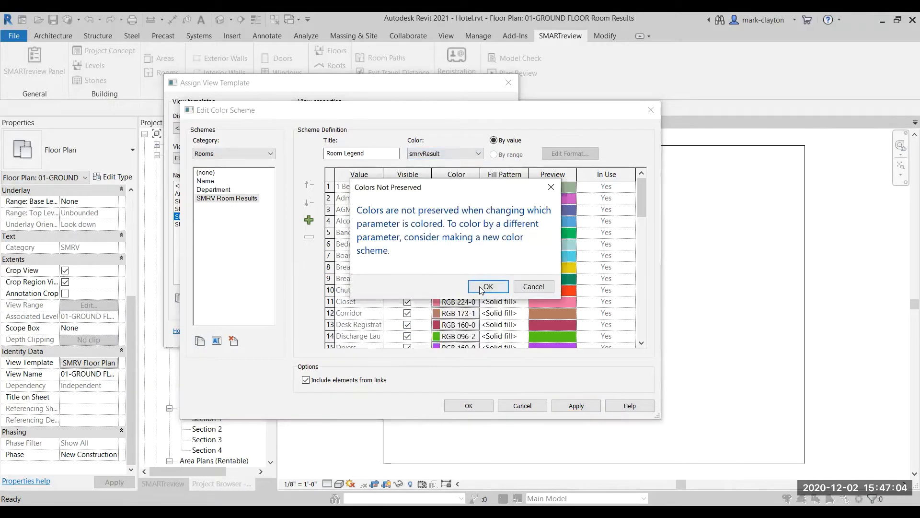
pyautogui.click(488, 288)
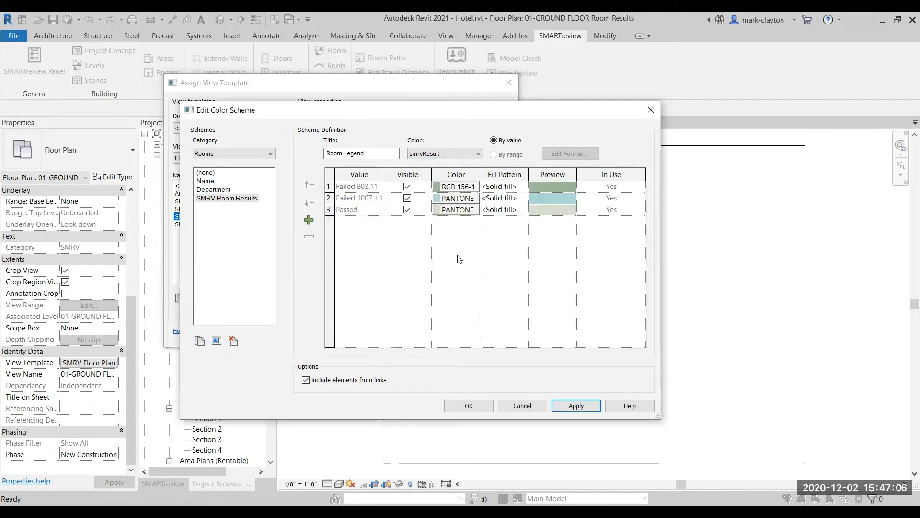
# Color the Failed|803.11 value red and the Failed|1007.1.1 value orange, RGB 255-128-000.
pyautogui.click(461, 188)
pyautogui.click(303, 193)
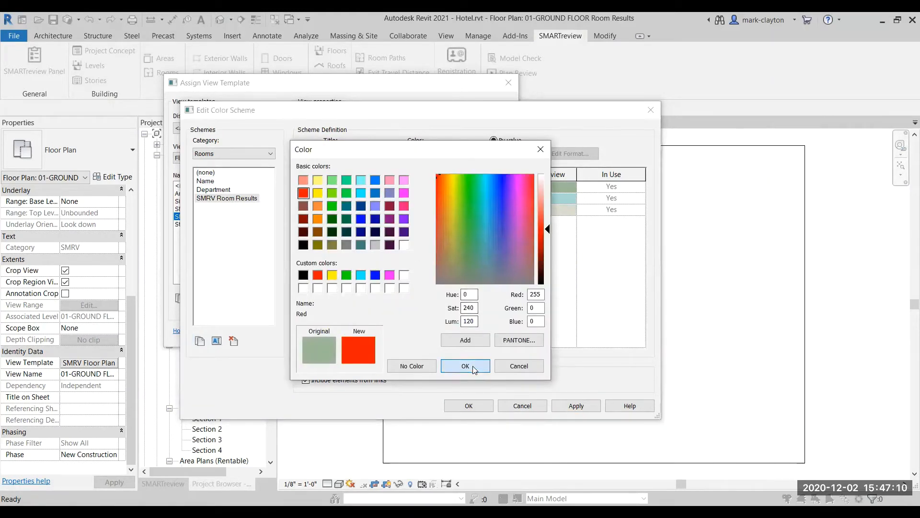
pyautogui.press('Return')
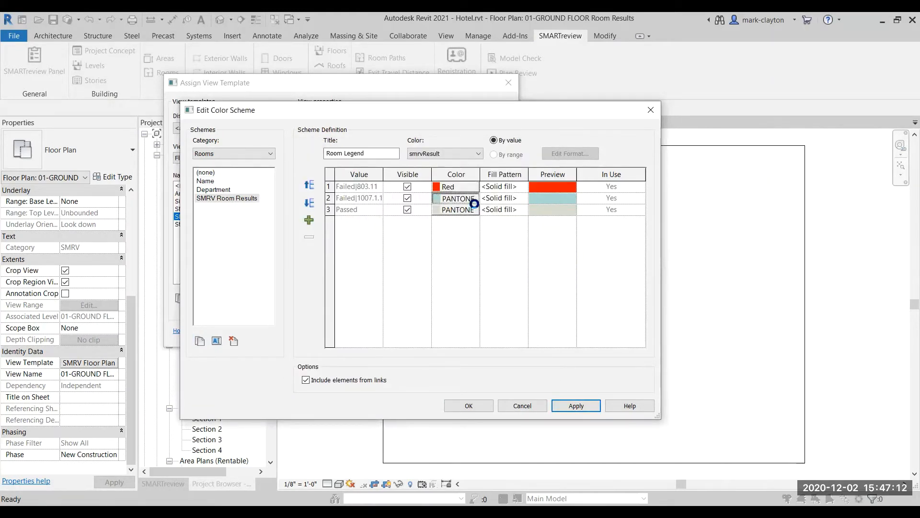
pyautogui.click(468, 199)
pyautogui.click(317, 218)
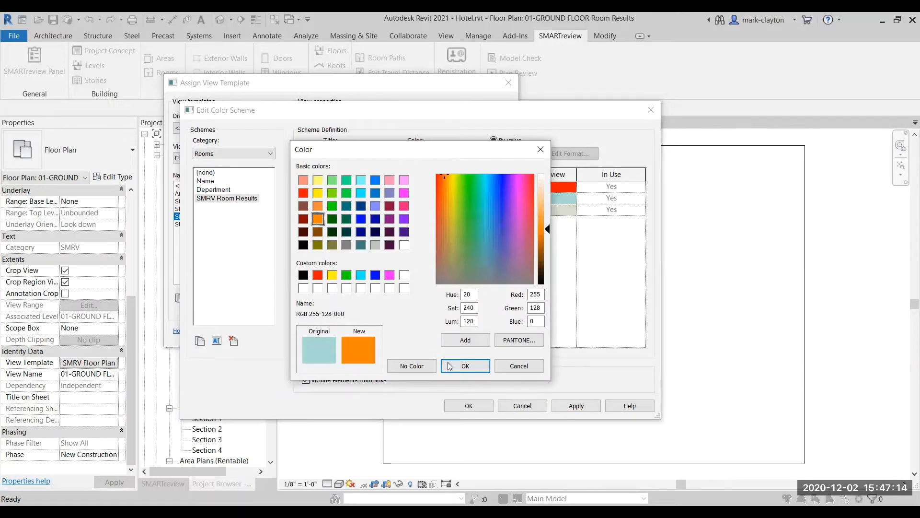
pyautogui.click(466, 370)
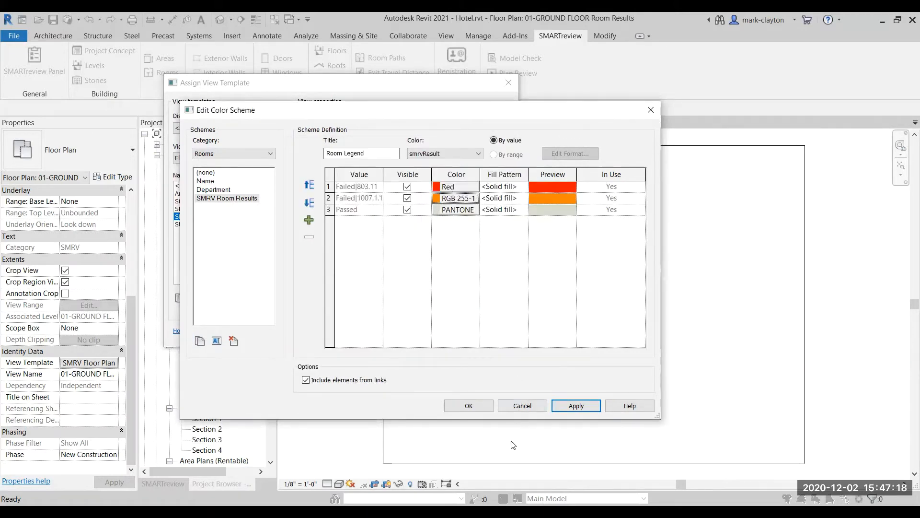
# Accept the SMRV Room Results color scheme and apply the updated SMRV Floor Plan template to the ground floor plan.
pyautogui.click(479, 407)
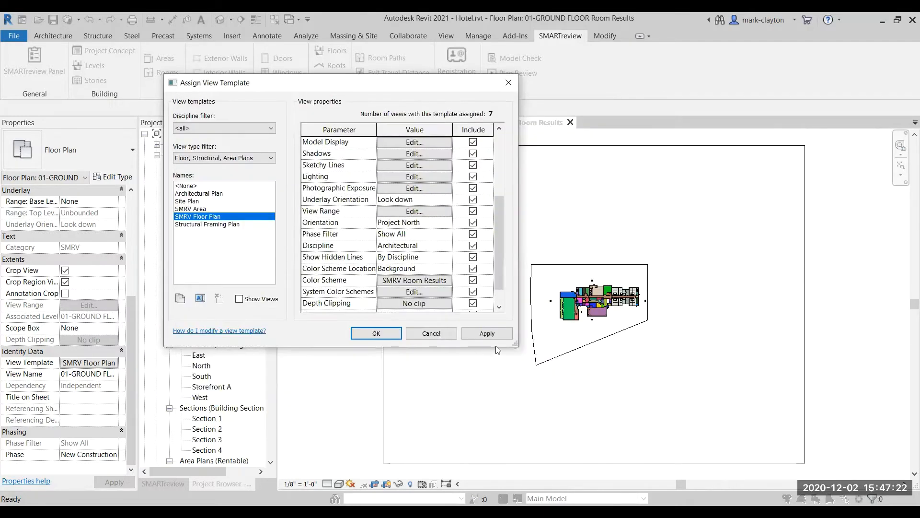
pyautogui.click(492, 334)
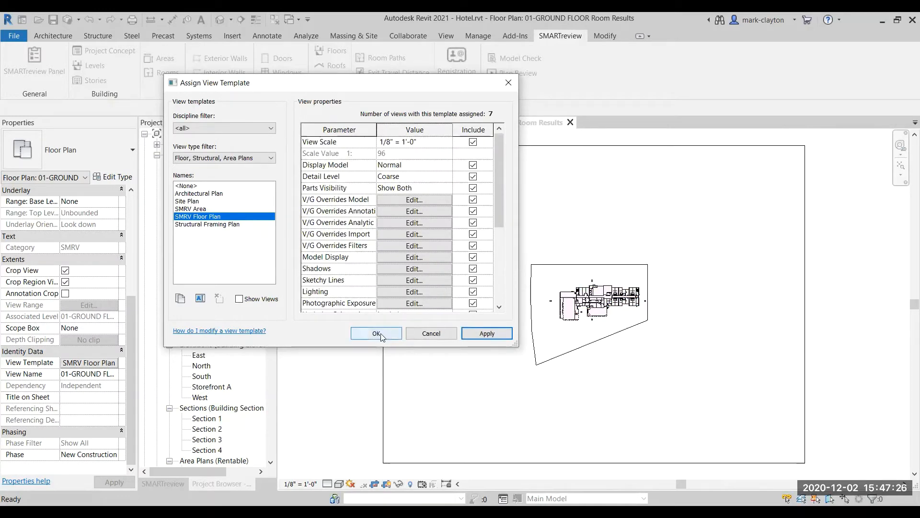
pyautogui.click(399, 335)
pyautogui.scroll(4, 622, 322)
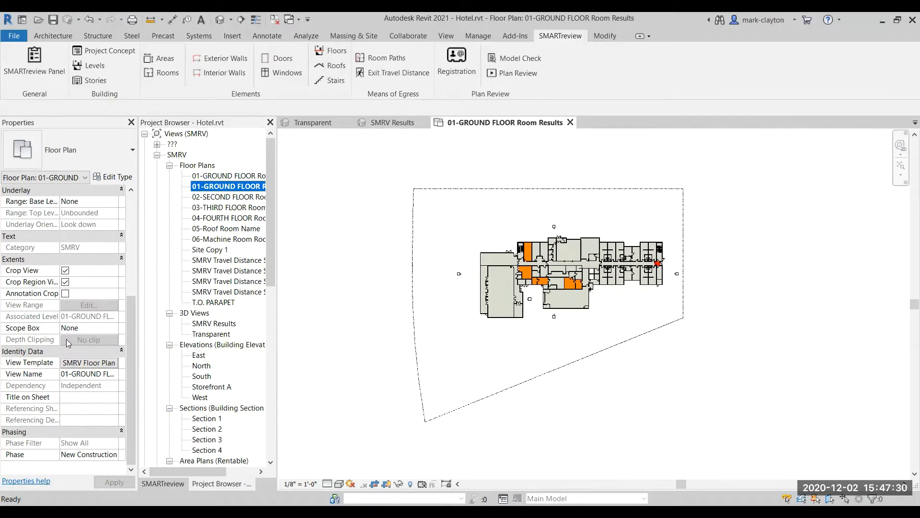
# Add the SMRV Non-Compliant filter to the SMRV Floor Plan template's visibility/graphic overrides.
pyautogui.click(88, 366)
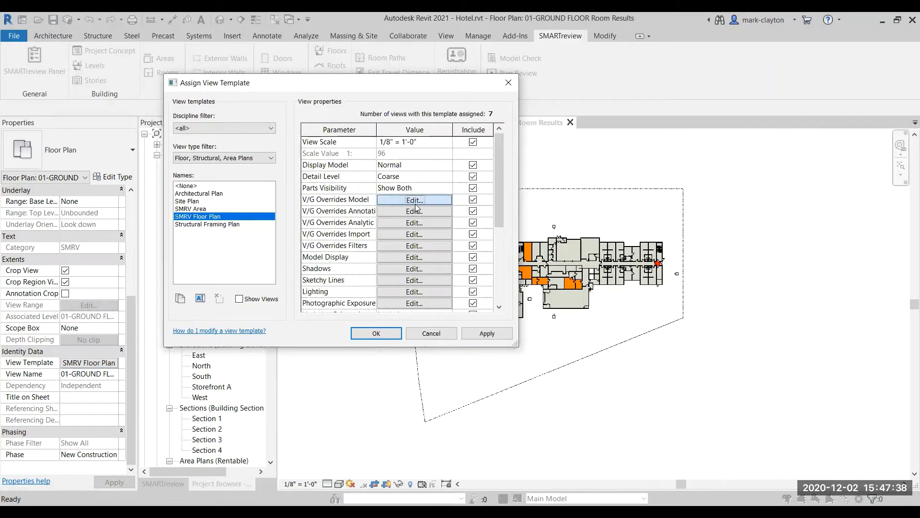
pyautogui.click(414, 202)
pyautogui.click(341, 93)
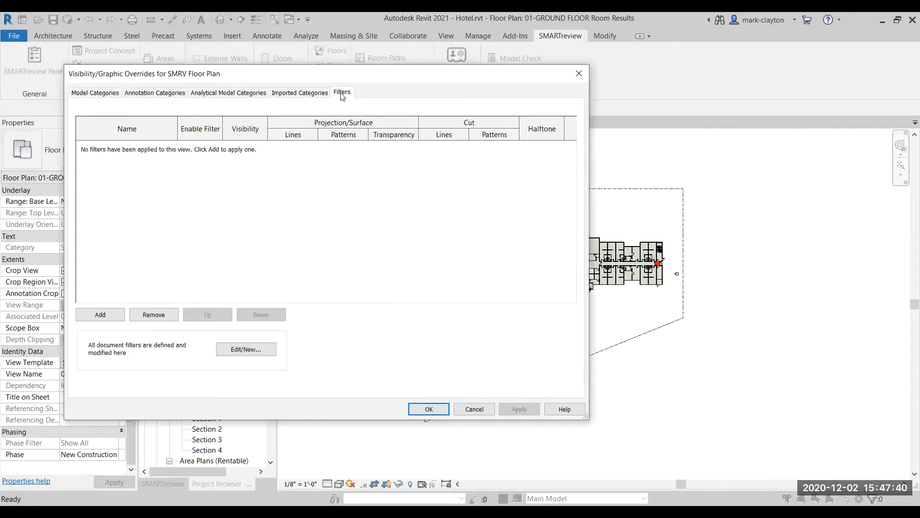
pyautogui.click(111, 319)
pyautogui.click(302, 202)
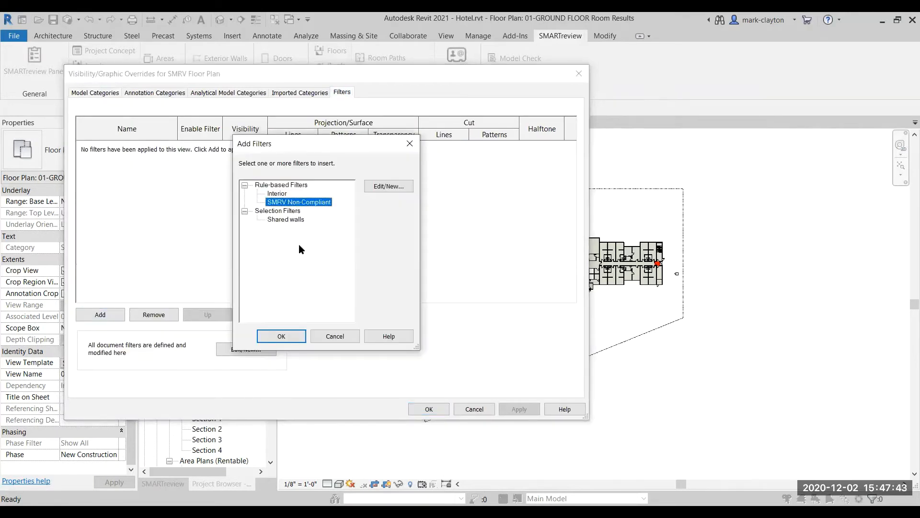
pyautogui.click(283, 335)
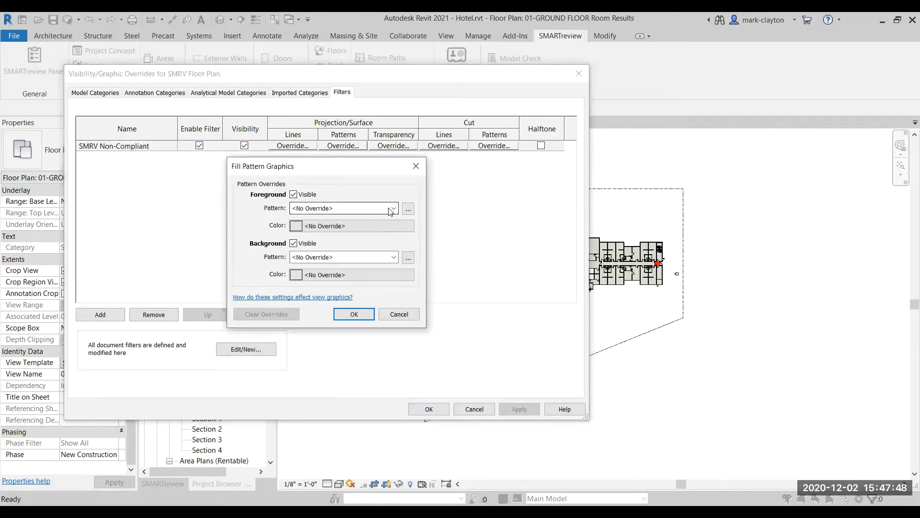
# Override the SMRV Non-Compliant filter's projection/surface foreground pattern with a red solid fill.
pyautogui.click(394, 208)
pyautogui.click(355, 230)
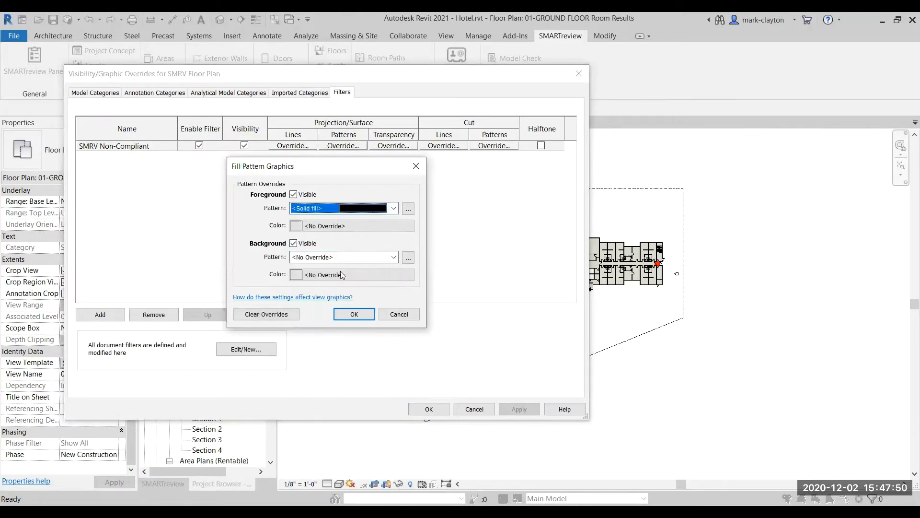
pyautogui.click(365, 228)
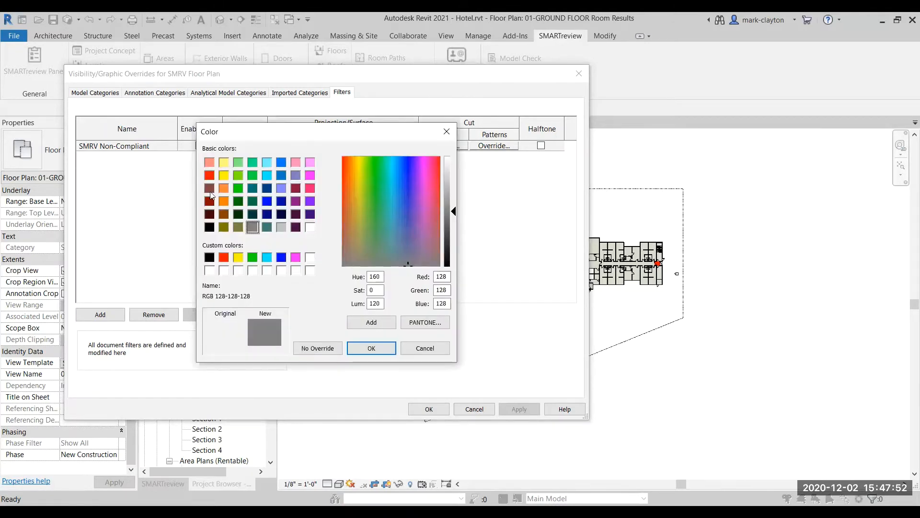
pyautogui.click(210, 175)
pyautogui.click(373, 349)
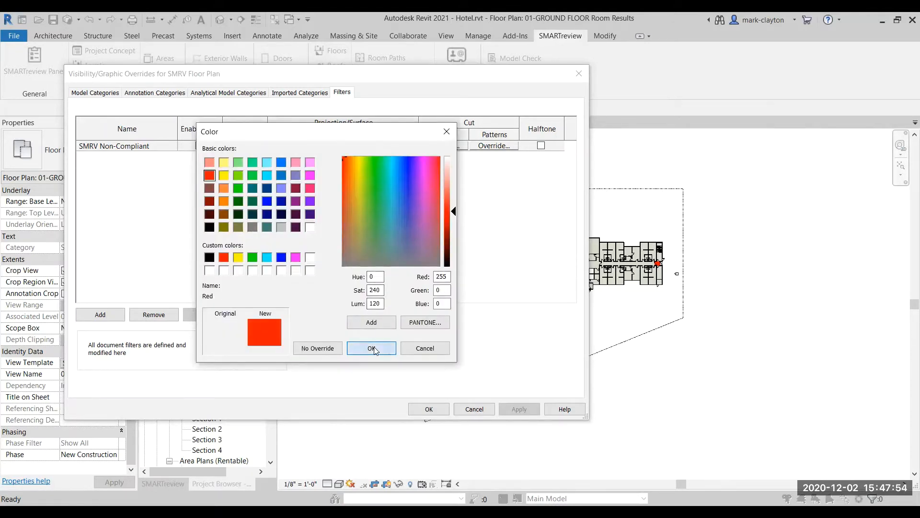
pyautogui.click(360, 317)
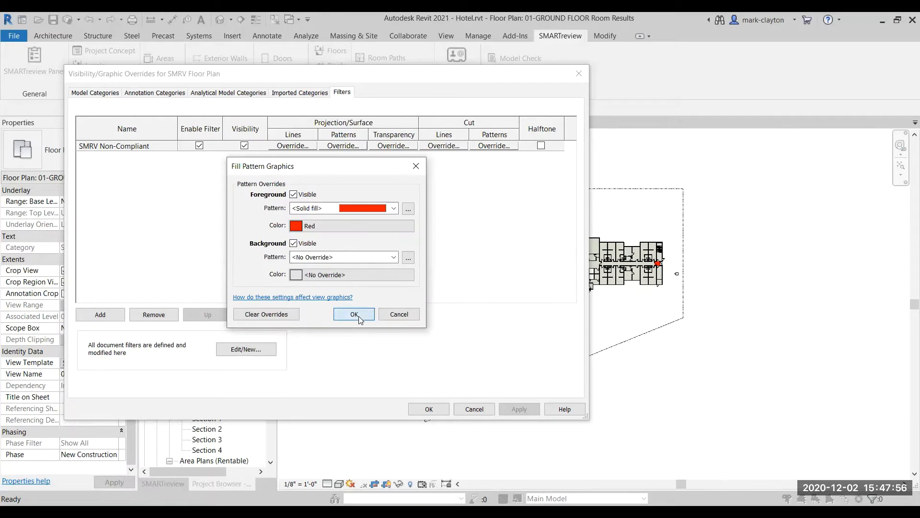
# Override the filter's projection/surface lines with a solid red pattern of weight 8, and accept the template's graphic overrides.
pyautogui.click(303, 146)
pyautogui.click(391, 226)
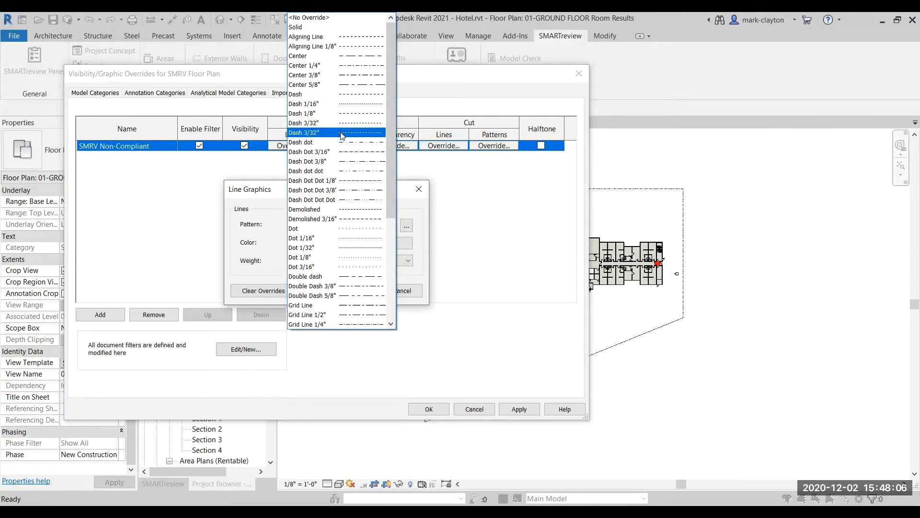
pyautogui.click(336, 27)
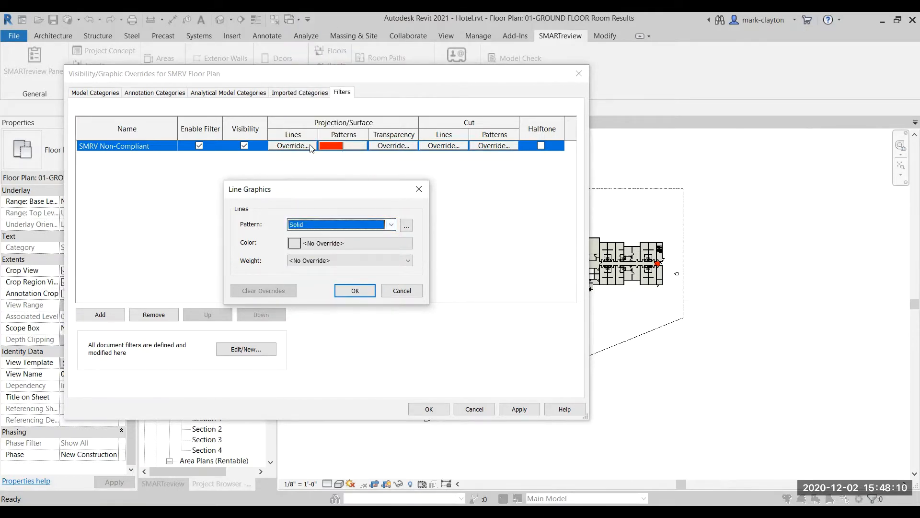
pyautogui.click(408, 245)
pyautogui.click(209, 175)
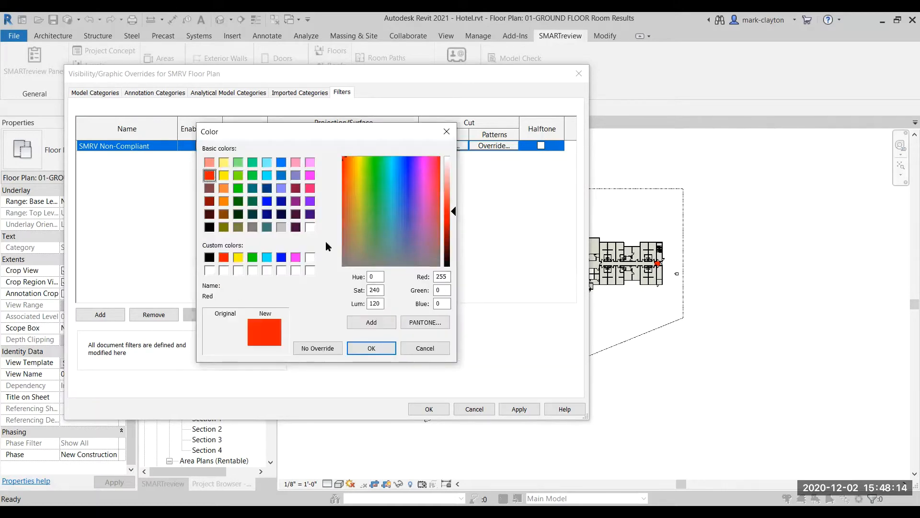
pyautogui.click(385, 349)
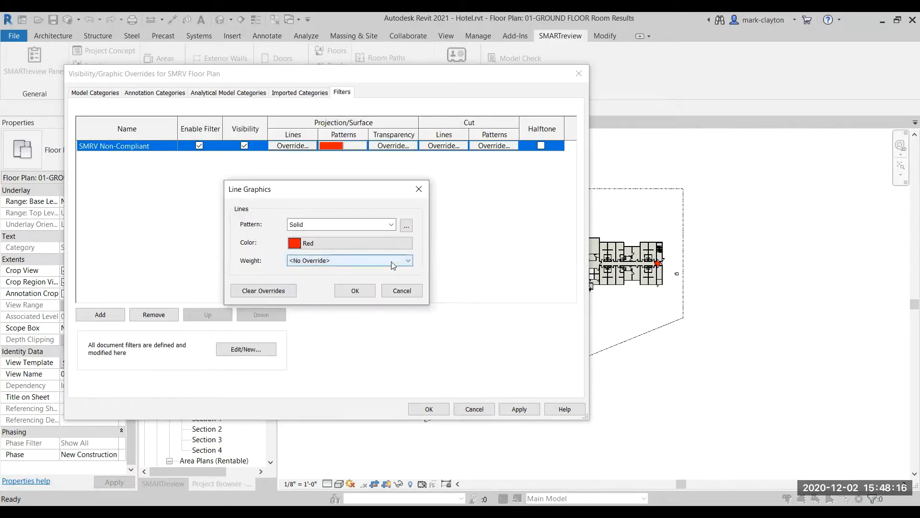
pyautogui.click(405, 261)
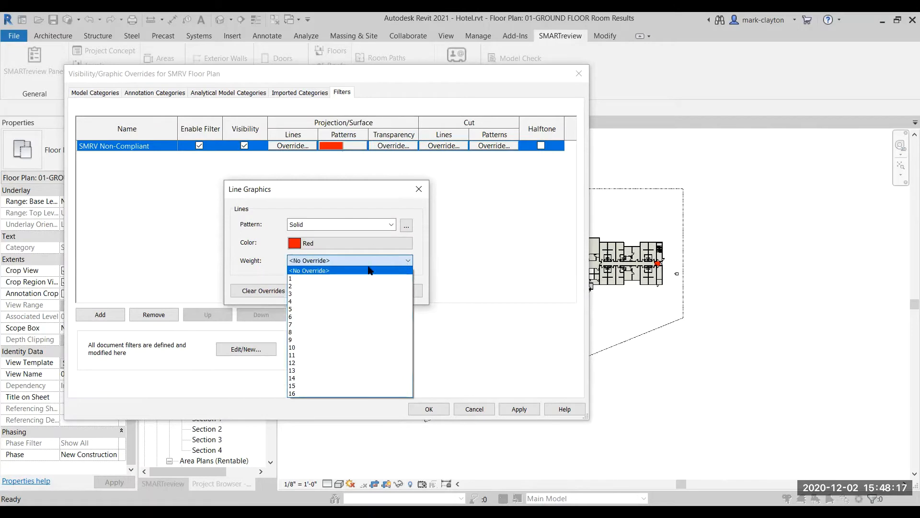
pyautogui.click(322, 332)
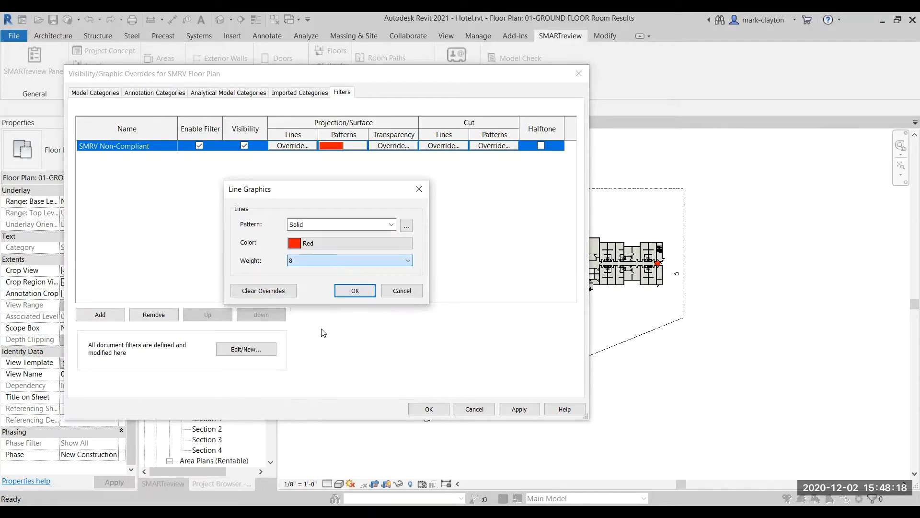
pyautogui.click(370, 293)
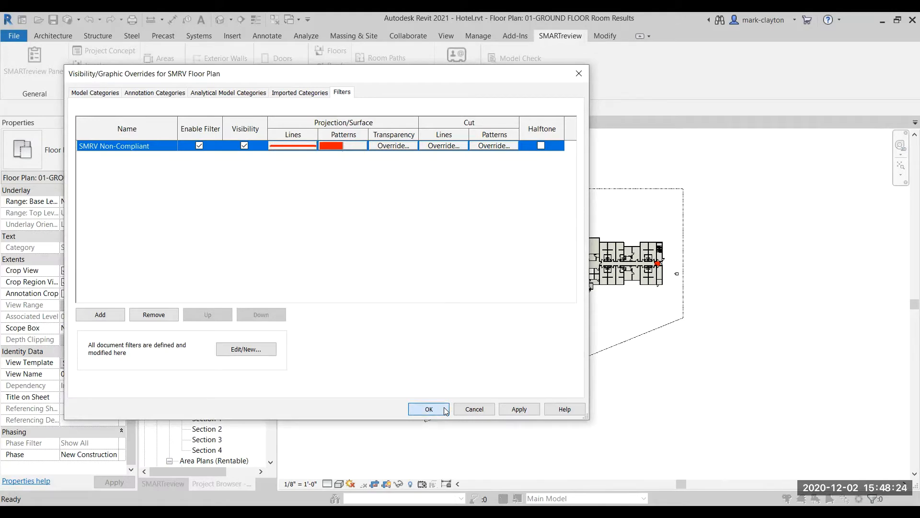
pyautogui.click(445, 410)
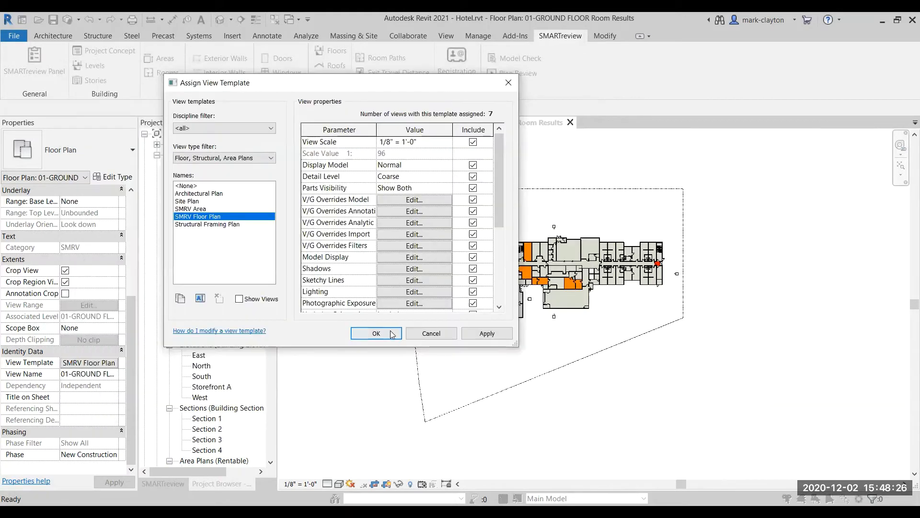
# Apply the edited SMRV Floor Plan template to the ground floor room results plan.
pyautogui.press('Return')
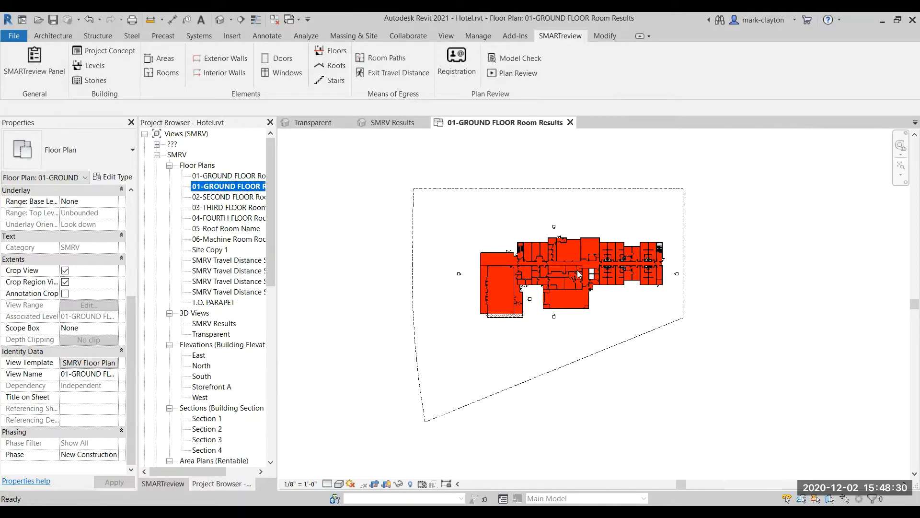
pyautogui.scroll(2, 578, 271)
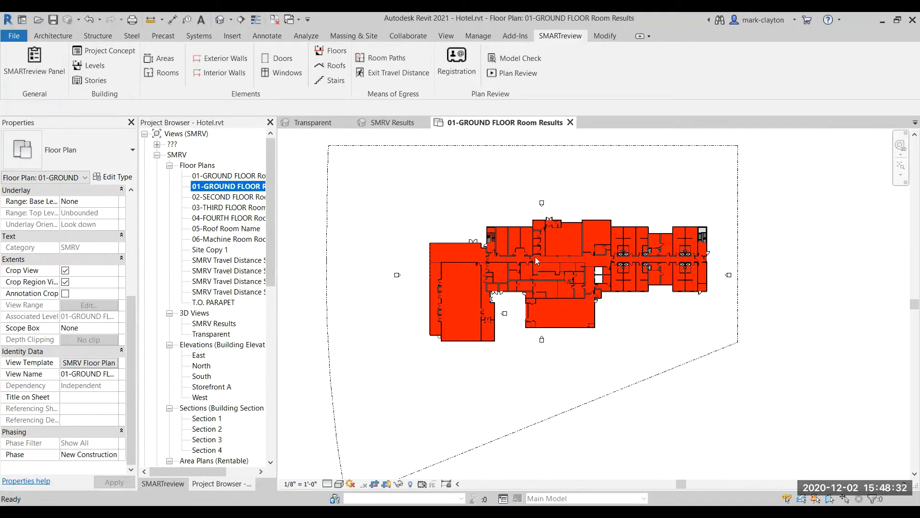
pyautogui.scroll(1, 532, 257)
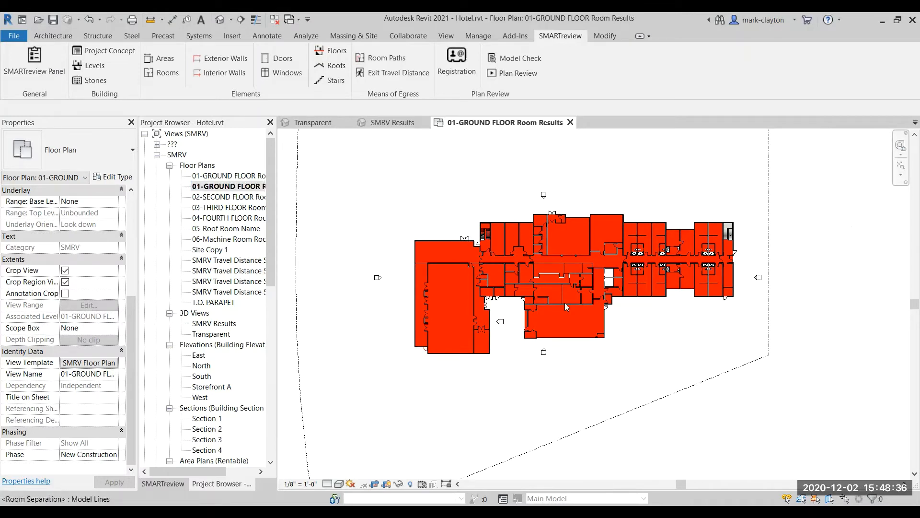
# Hide the Generic - 12" floor element in the ground floor room results plan.
pyautogui.press('Tab')
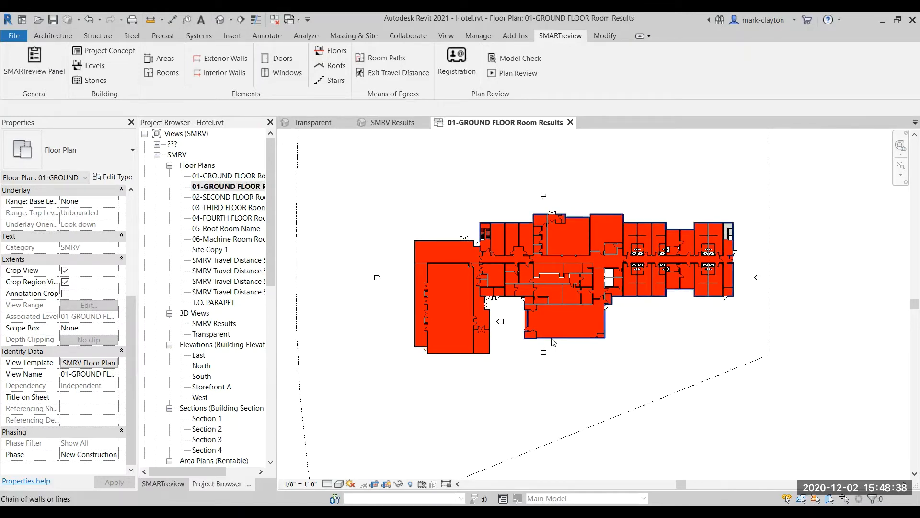
pyautogui.press('Tab')
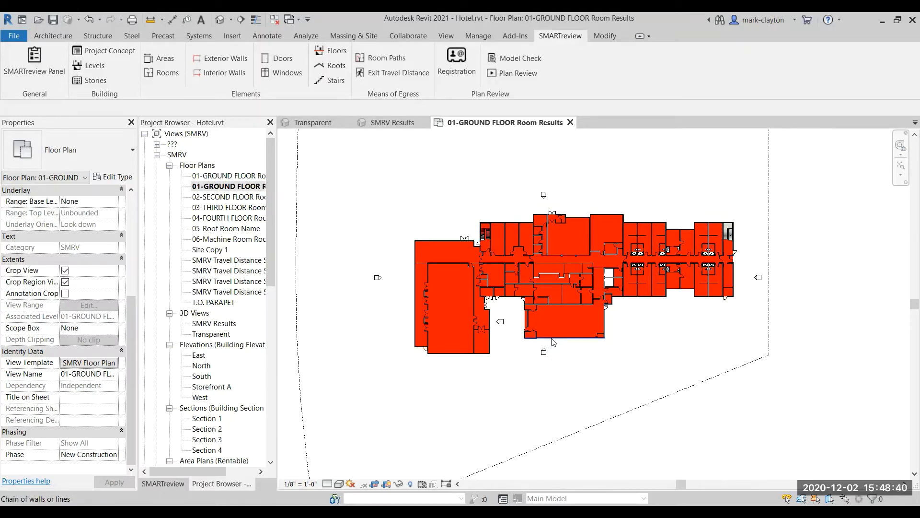
pyautogui.press('Tab')
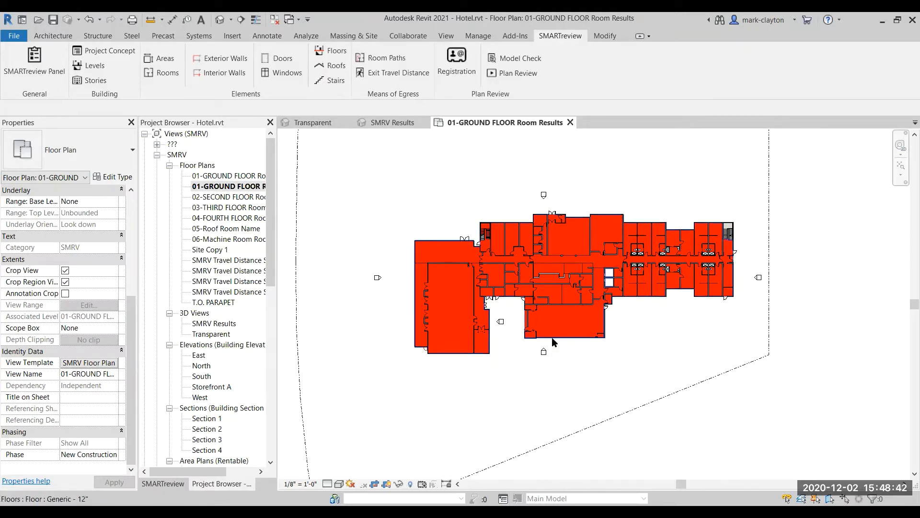
pyautogui.click(553, 342)
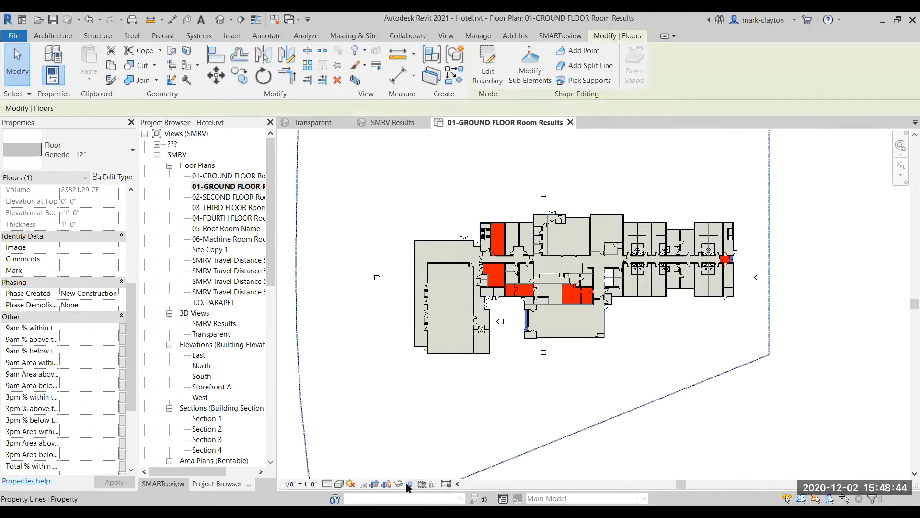
pyautogui.rightClick(579, 318)
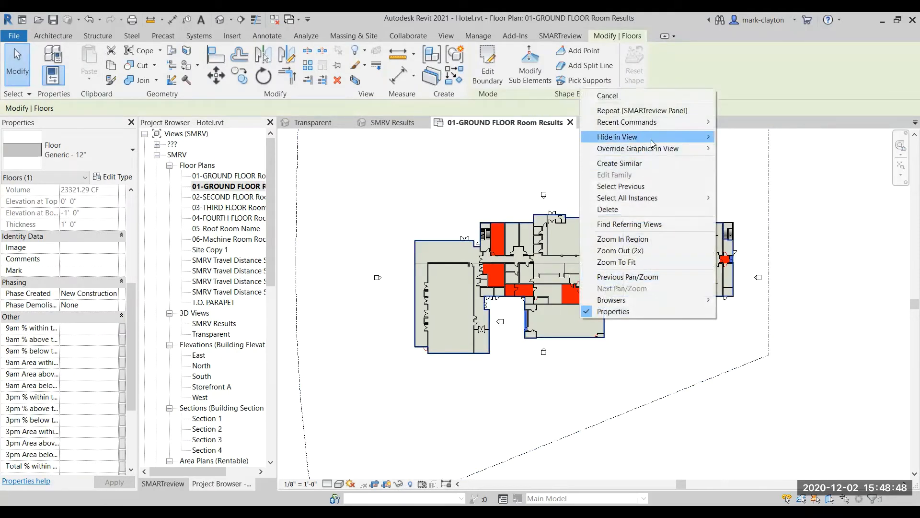
pyautogui.moveTo(669, 137)
pyautogui.click(744, 137)
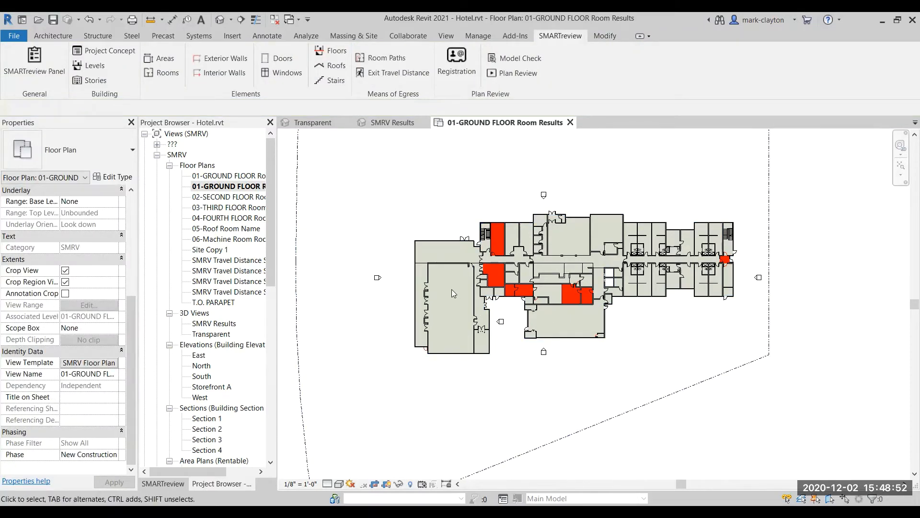
pyautogui.scroll(3, 475, 283)
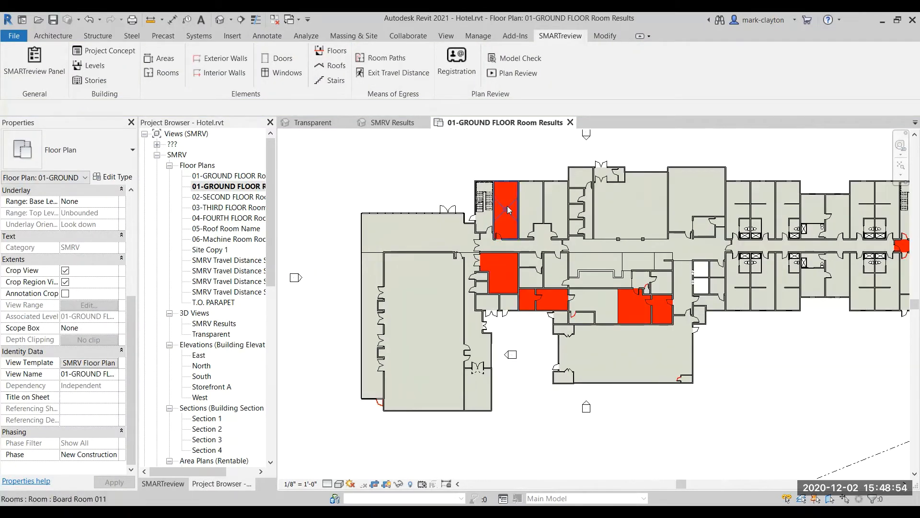
pyautogui.scroll(-2, 855, 278)
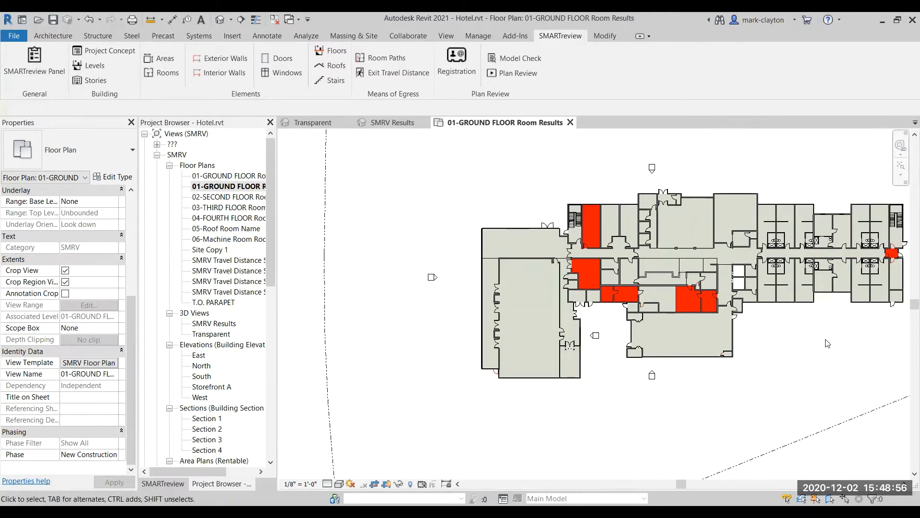
pyautogui.scroll(-1, 824, 335)
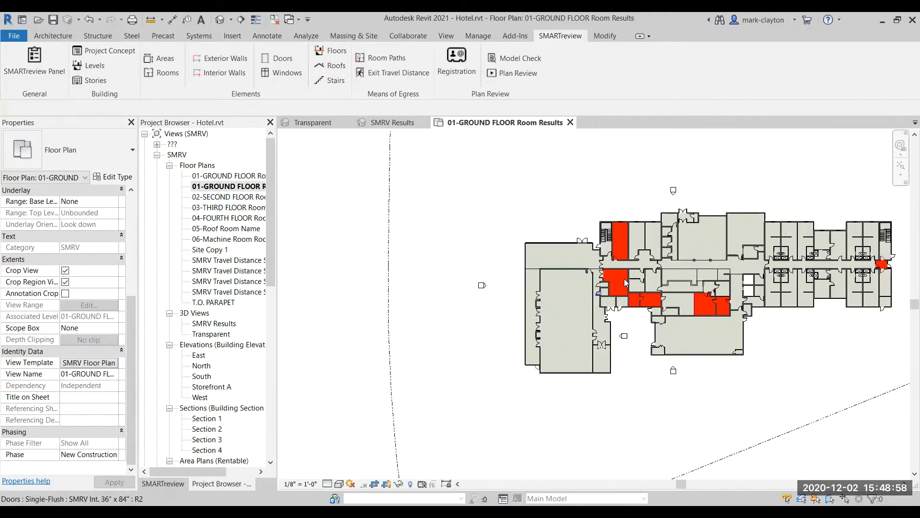
pyautogui.click(622, 239)
pyautogui.click(555, 219)
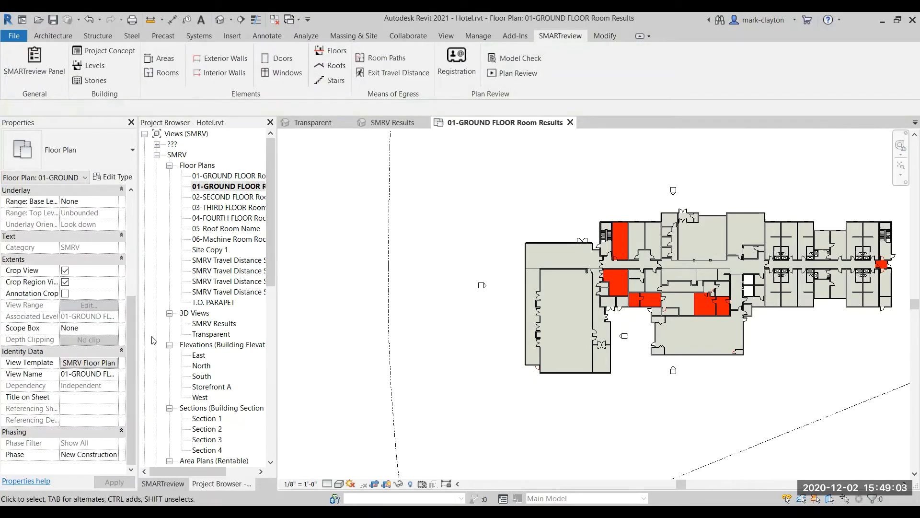
# Set the SMRV Floor Plan template's Color Scheme Location to Foreground and apply the template to the ground floor plan.
pyautogui.click(114, 362)
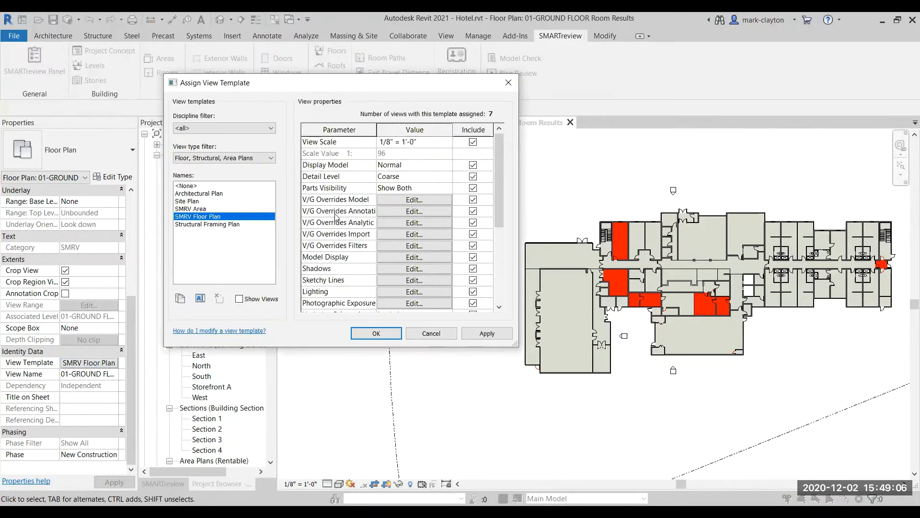
pyautogui.moveTo(498, 197); pyautogui.dragTo(495, 255)
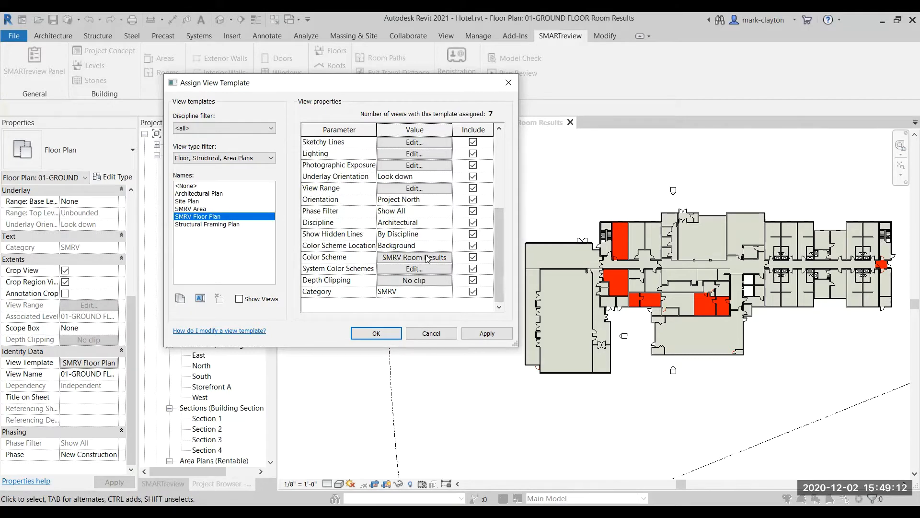
pyautogui.click(449, 245)
pyautogui.click(447, 245)
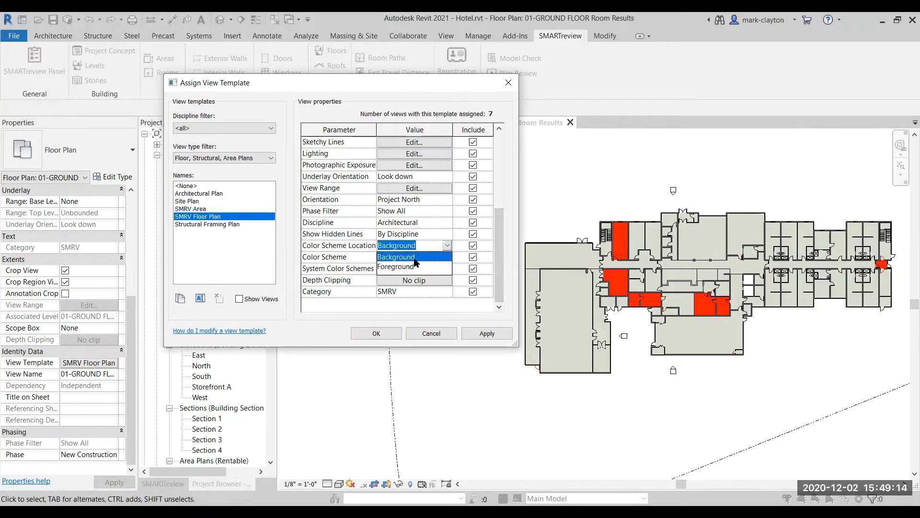
pyautogui.click(414, 267)
pyautogui.click(376, 334)
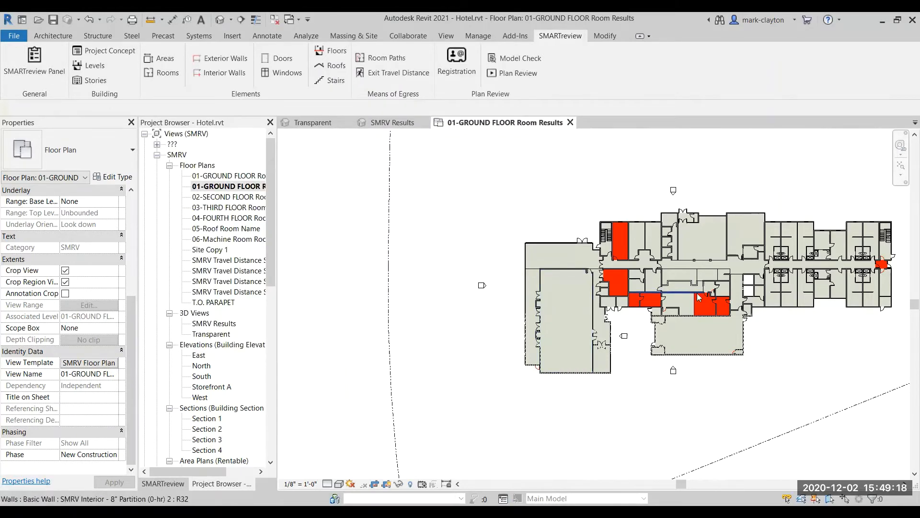
pyautogui.scroll(2, 850, 338)
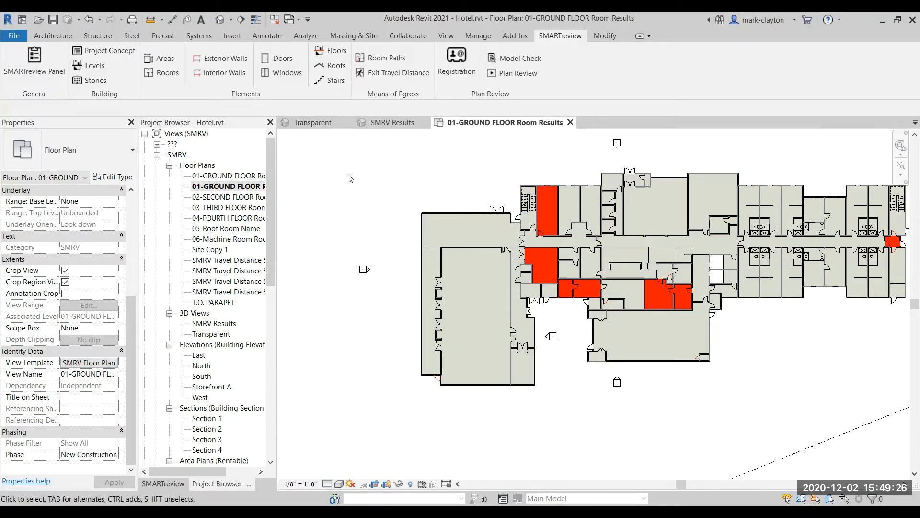
pyautogui.scroll(-1, 348, 178)
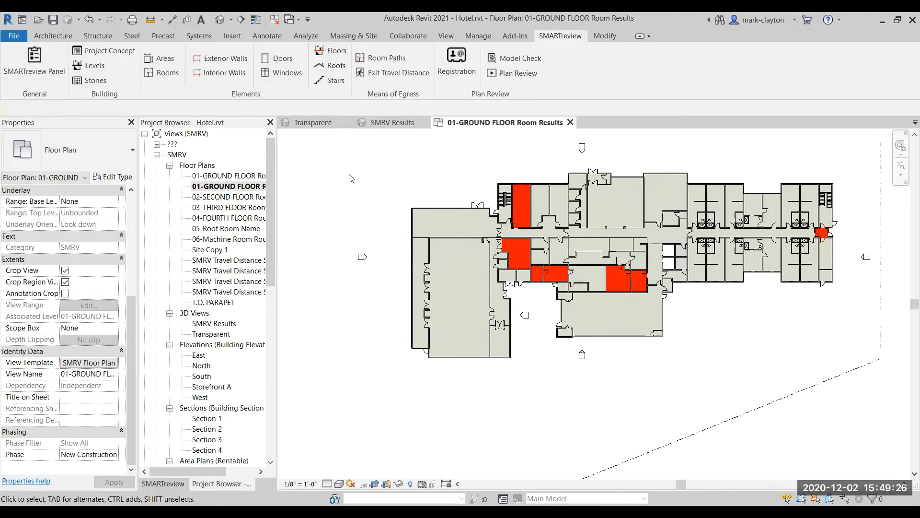
# Create a new annotation symbol family from the Room Tag.rft template.
pyautogui.click(16, 36)
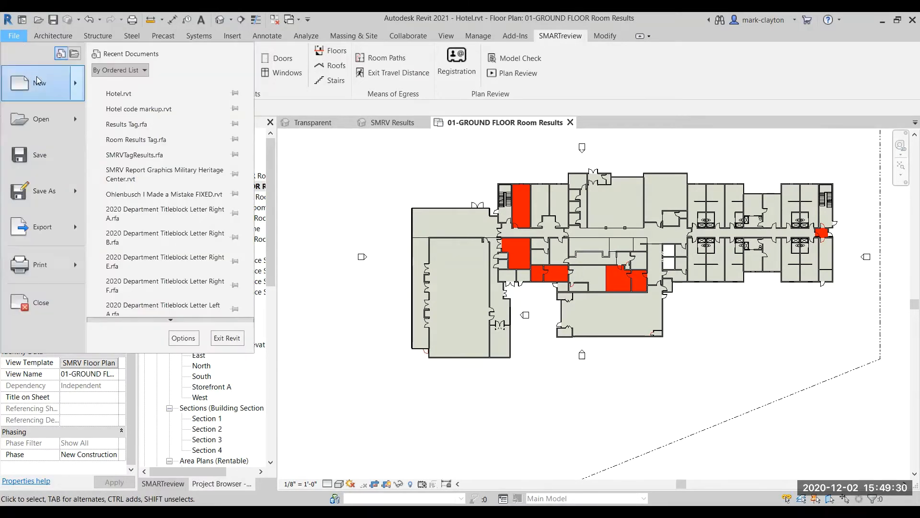
pyautogui.moveTo(38, 80)
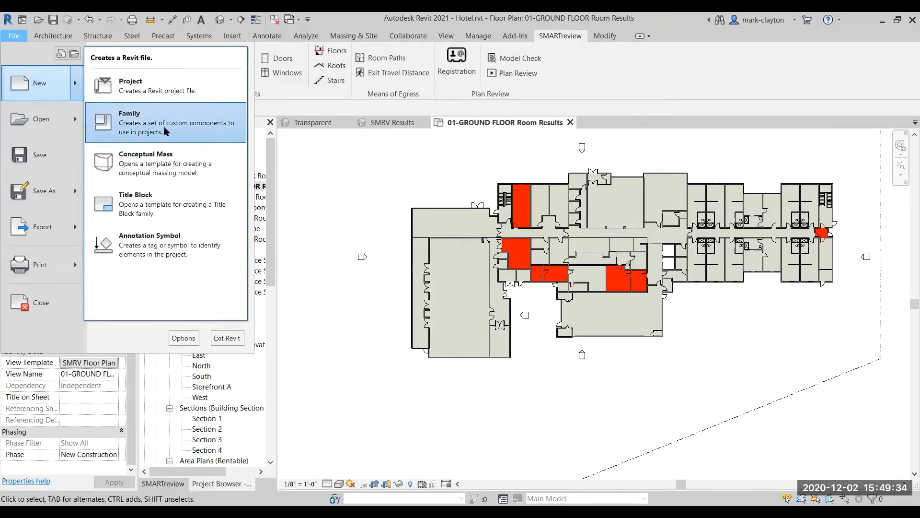
pyautogui.click(175, 239)
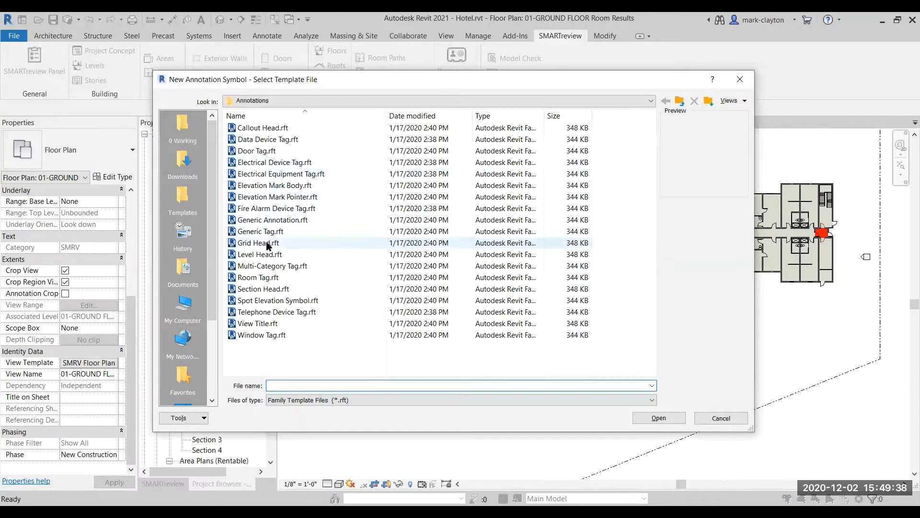
pyautogui.click(259, 277)
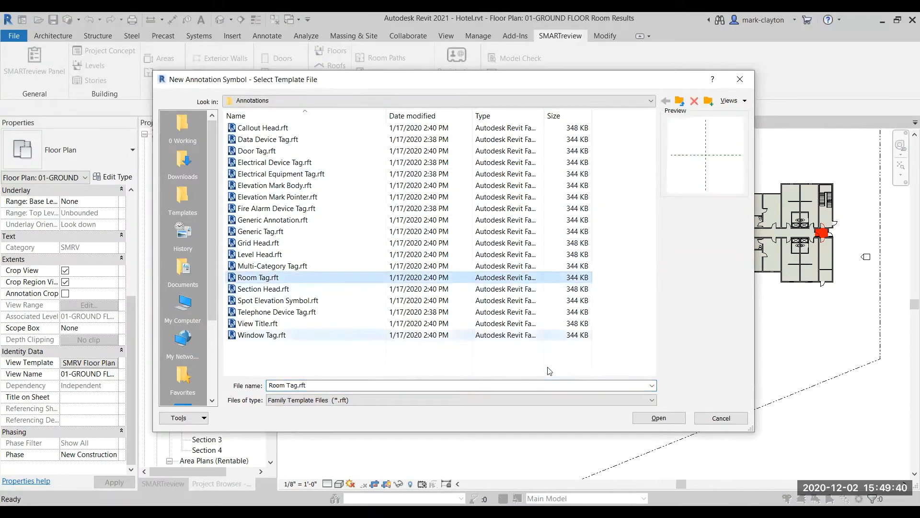
pyautogui.click(660, 418)
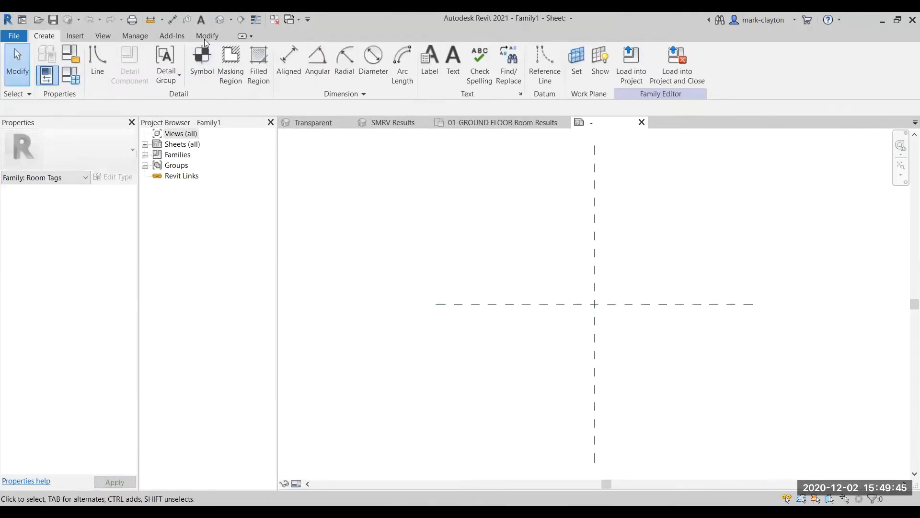
# Place a label at the intersection of the tag's reference planes, using the shared parameter smrvResult from smrvResultGroup.
pyautogui.click(430, 60)
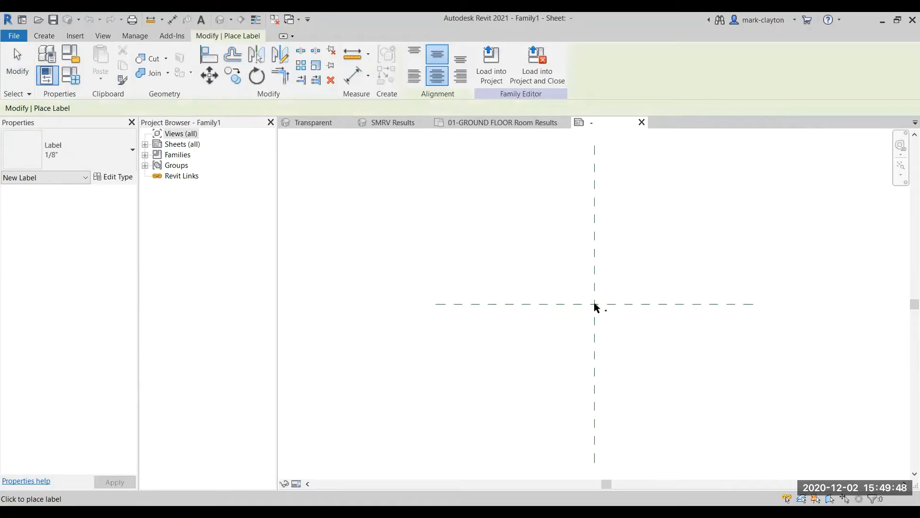
pyautogui.click(531, 280)
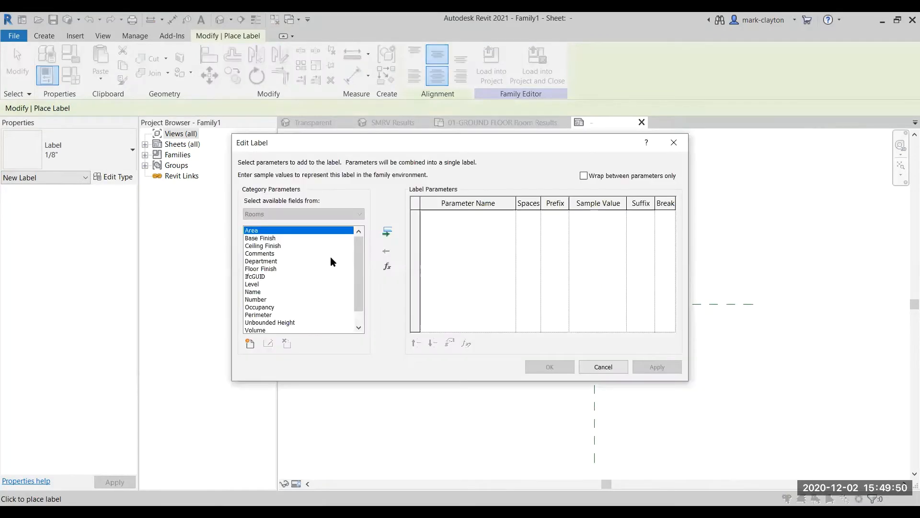
pyautogui.click(250, 344)
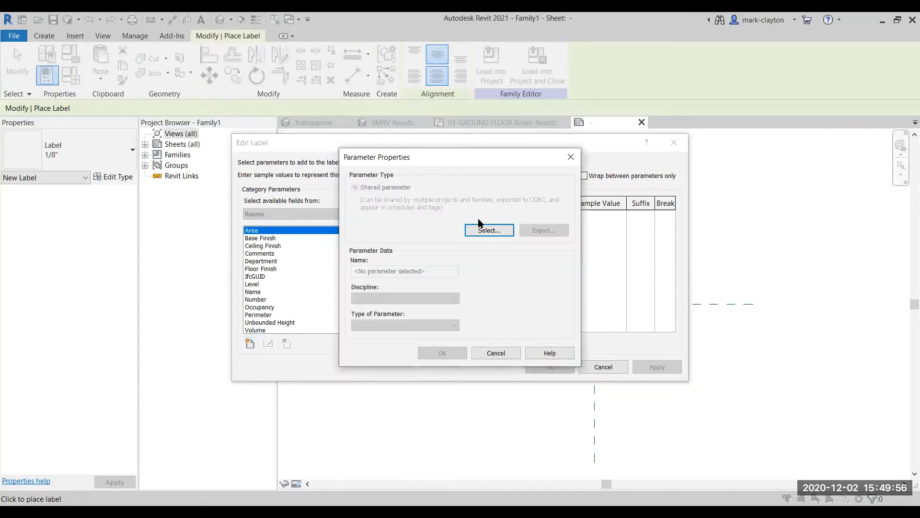
pyautogui.click(490, 236)
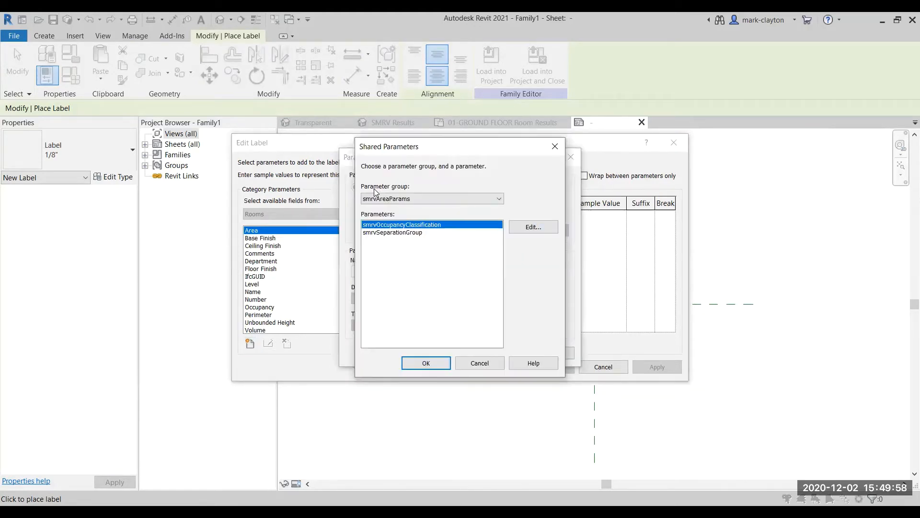
pyautogui.click(499, 199)
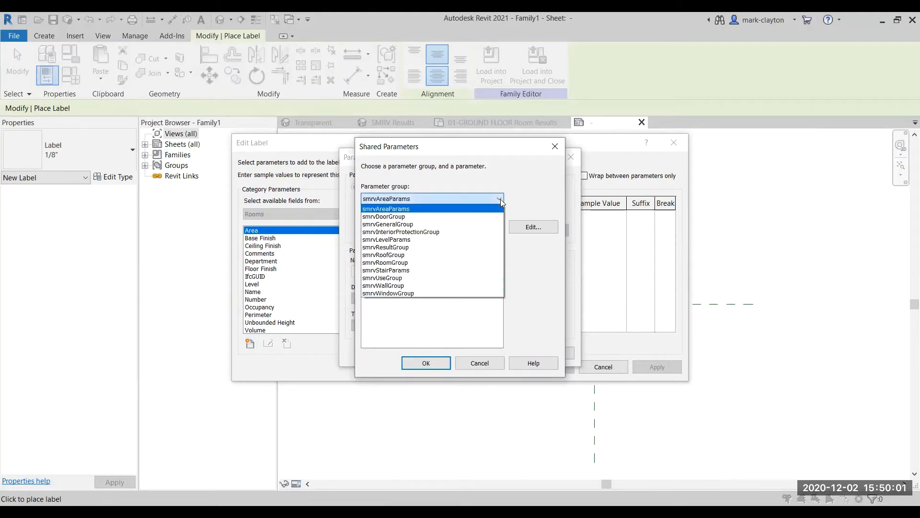
pyautogui.click(405, 247)
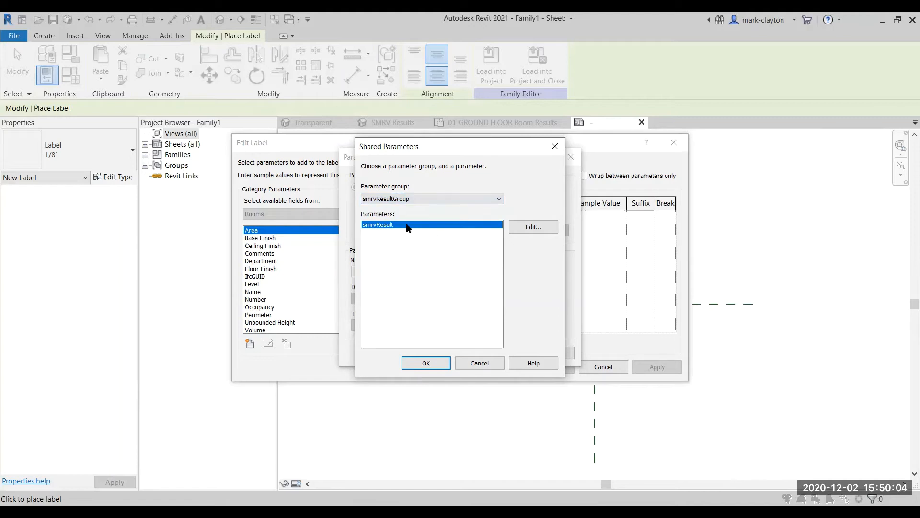
pyautogui.click(436, 363)
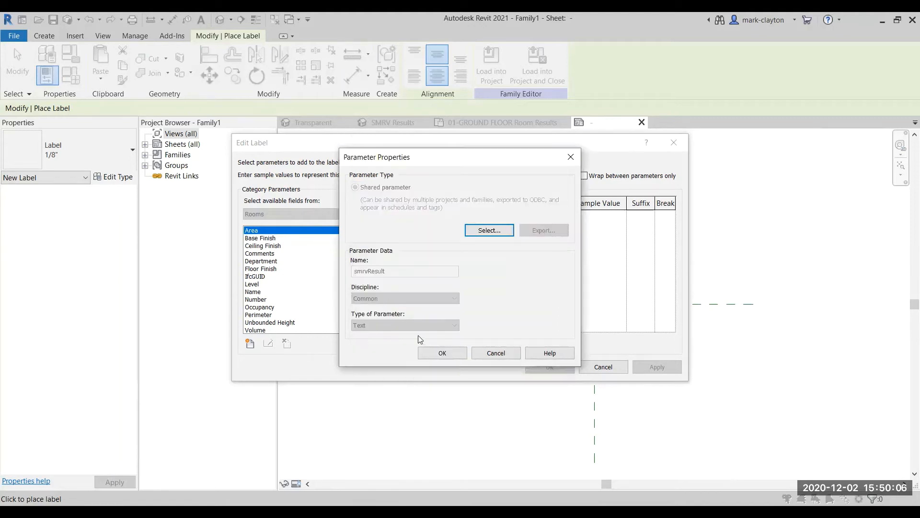
pyautogui.click(454, 353)
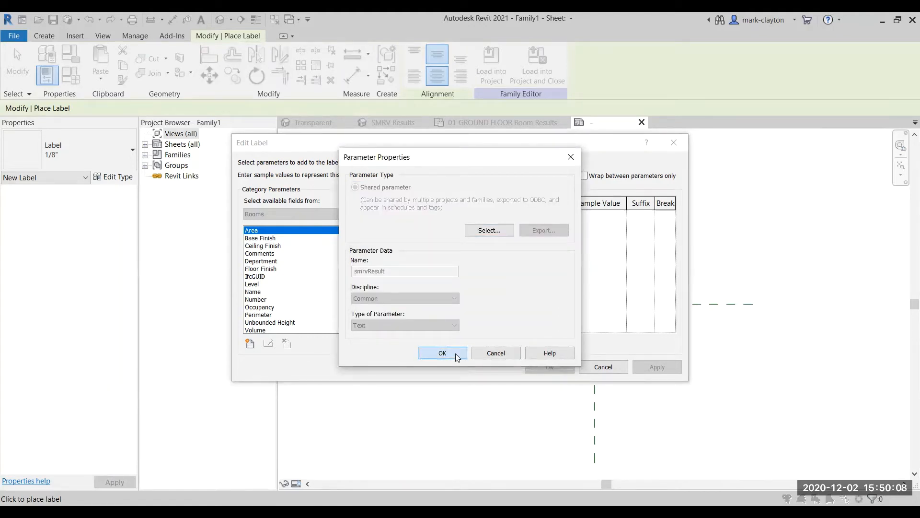
pyautogui.click(456, 357)
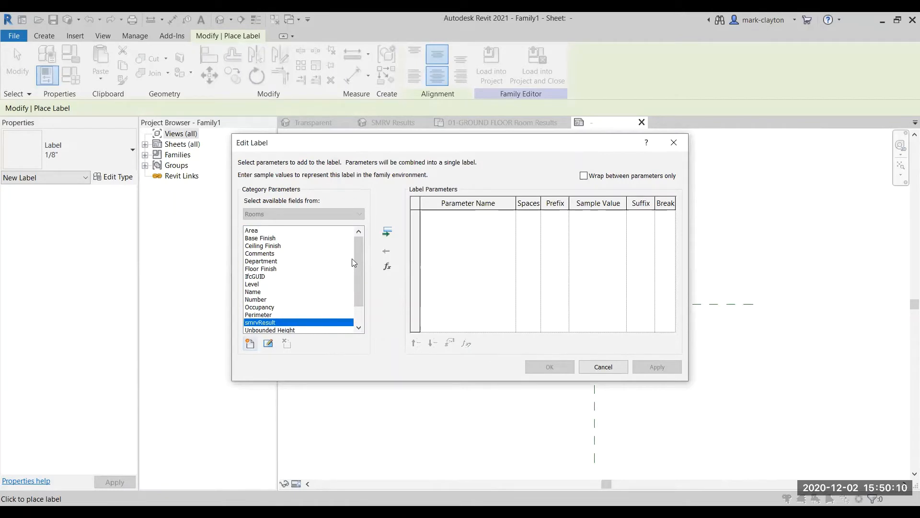
pyautogui.click(387, 233)
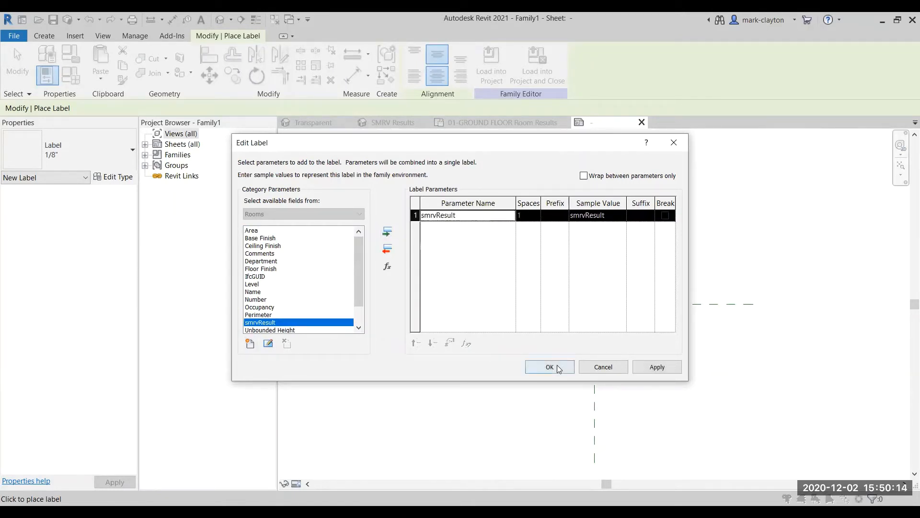
pyautogui.click(557, 366)
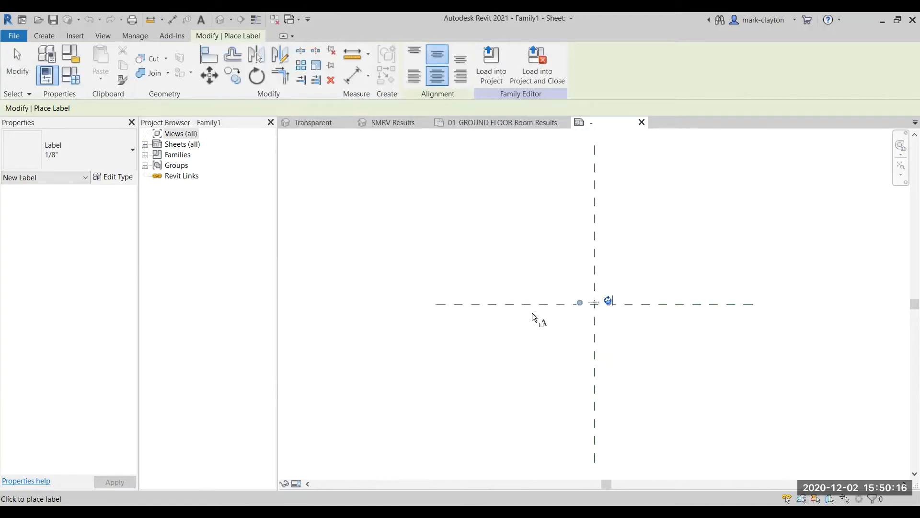
# Set the smrvResult label's horizontal alignment to Left and move the label so its text starts at the vertical reference plane.
pyautogui.click(17, 63)
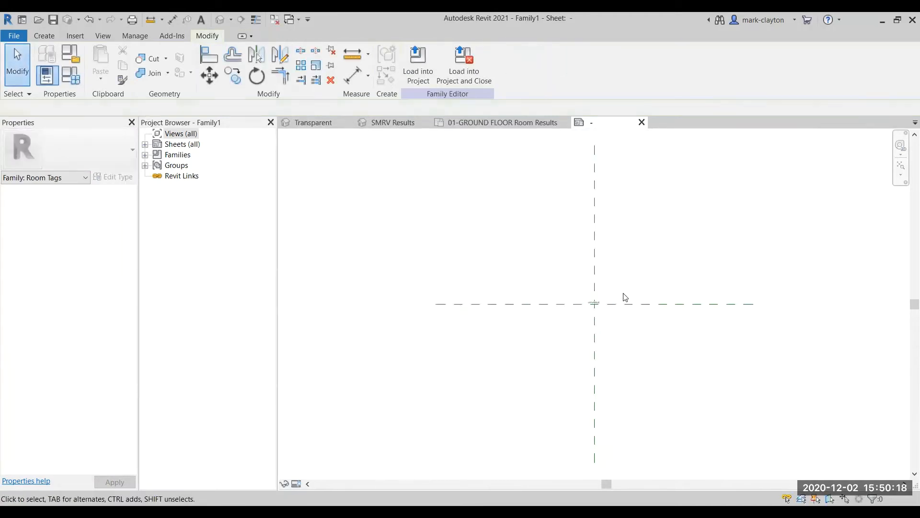
pyautogui.click(603, 304)
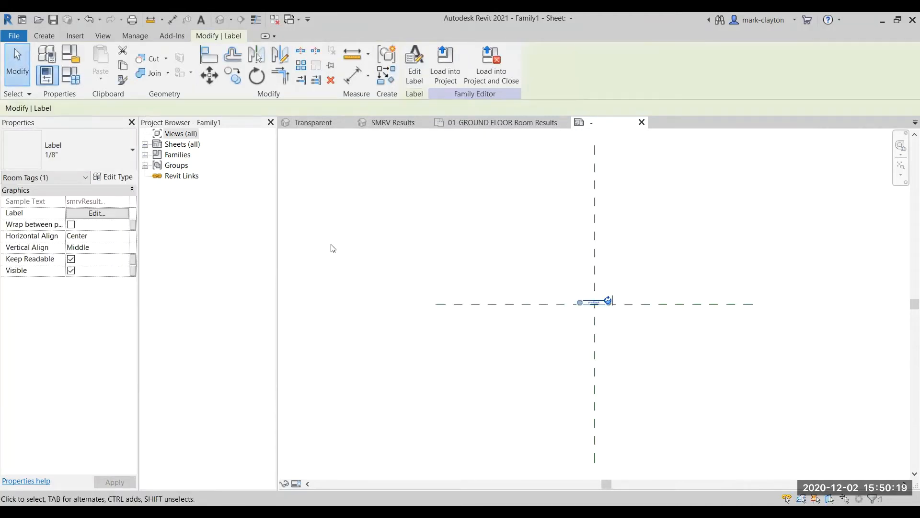
pyautogui.click(125, 237)
pyautogui.click(125, 237)
pyautogui.click(92, 249)
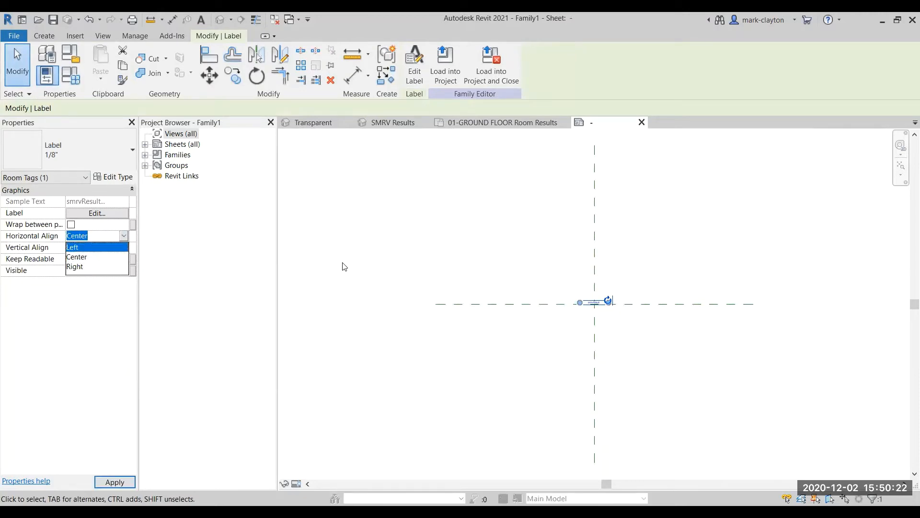
pyautogui.scroll(4, 611, 313)
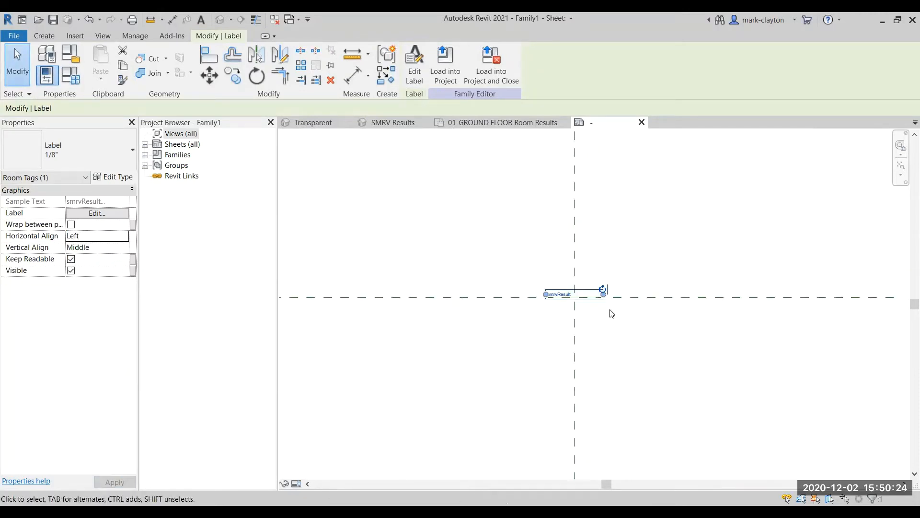
pyautogui.moveTo(502, 258); pyautogui.dragTo(588, 265)
pyautogui.click(463, 232)
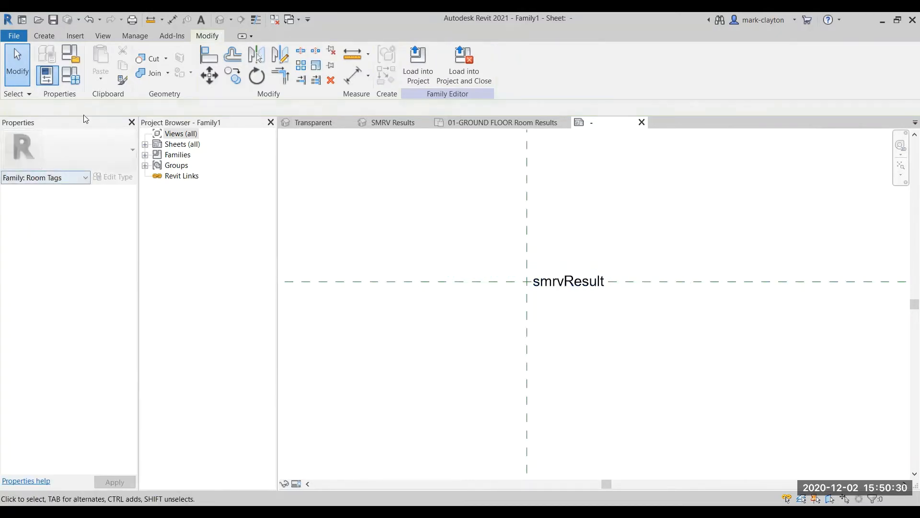
# Duplicate the smrvResult label's 1/8" type under the name 1/8" Red.
pyautogui.click(534, 280)
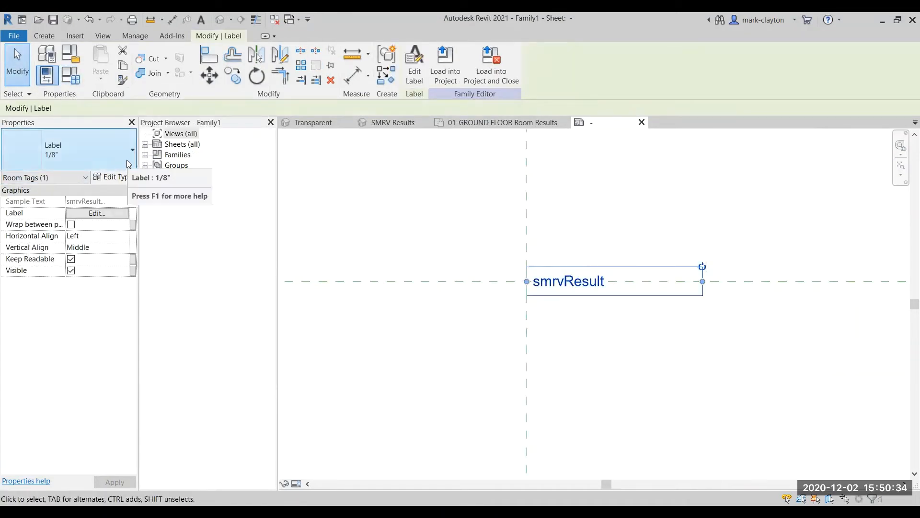
pyautogui.click(123, 178)
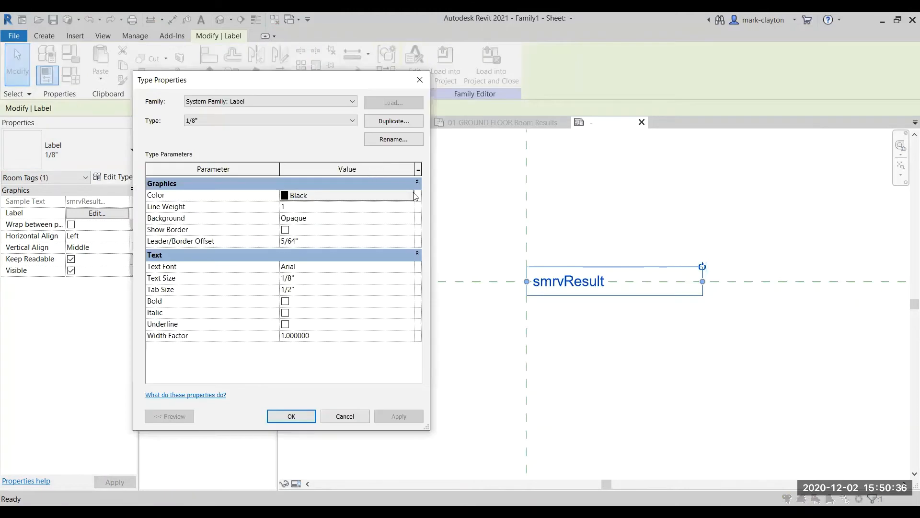
pyautogui.click(402, 123)
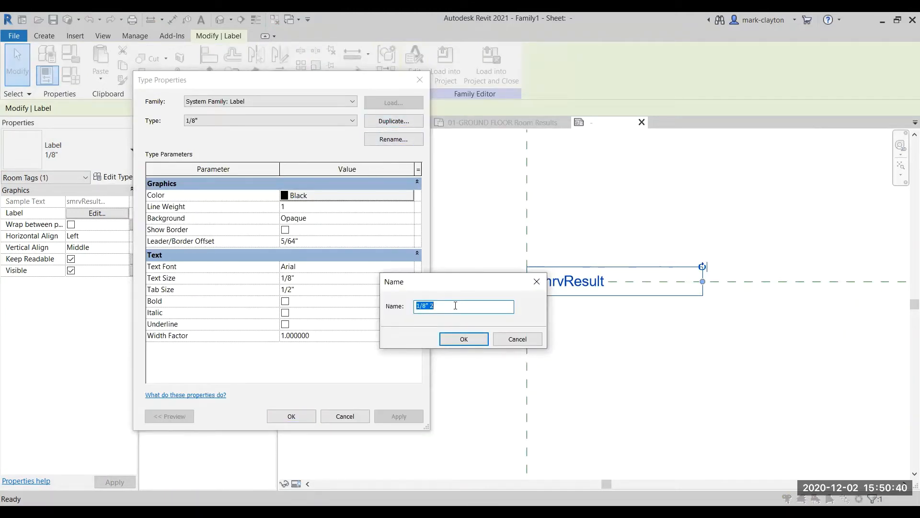
pyautogui.click(455, 305)
pyautogui.press('BackSpace')
pyautogui.click(463, 339)
# Set the 1/8" Red label type's color to Red and apply the type changes.
pyautogui.click(411, 197)
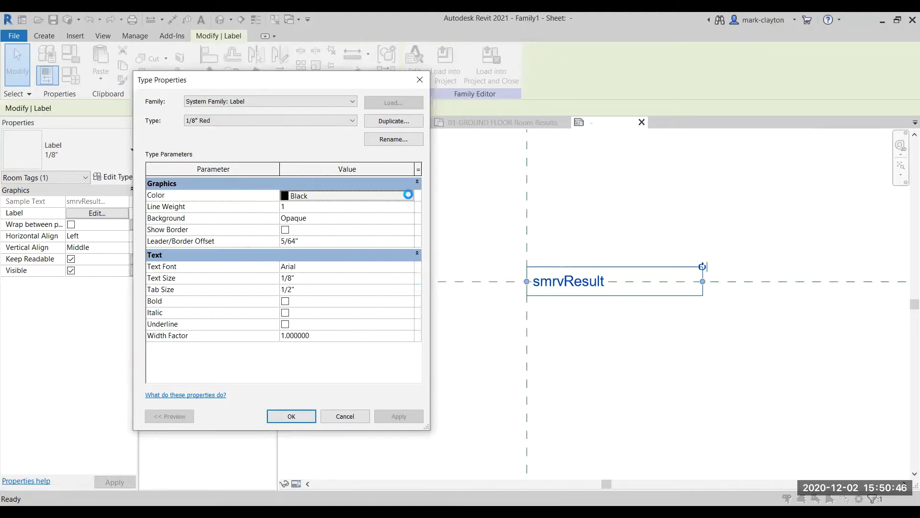
pyautogui.click(409, 196)
pyautogui.click(162, 184)
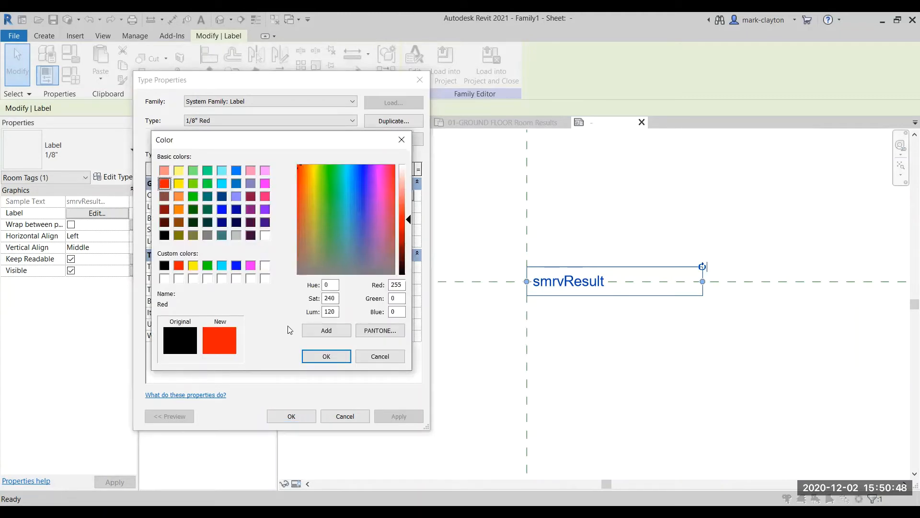
pyautogui.click(322, 356)
pyautogui.click(292, 416)
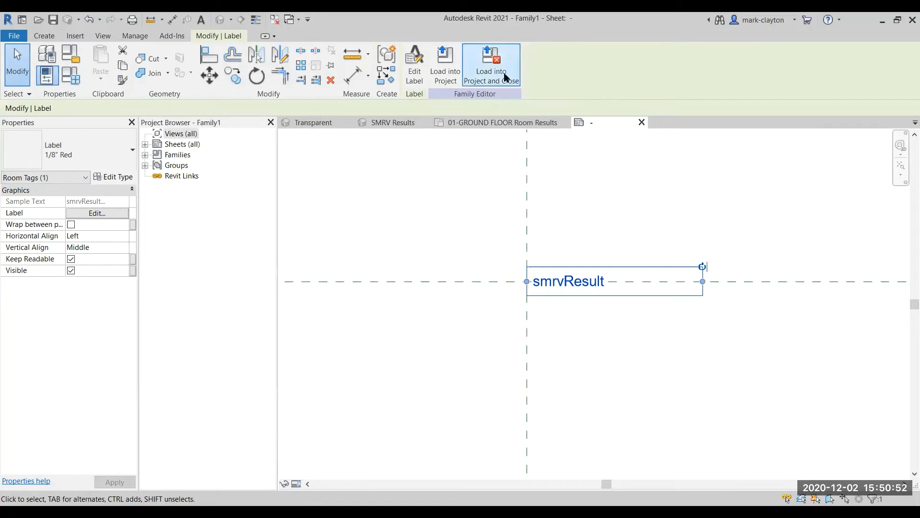
# Save the tag family as SMRVTagResults.rfa in the 0 Working folder, replacing the existing file.
pyautogui.click(19, 36)
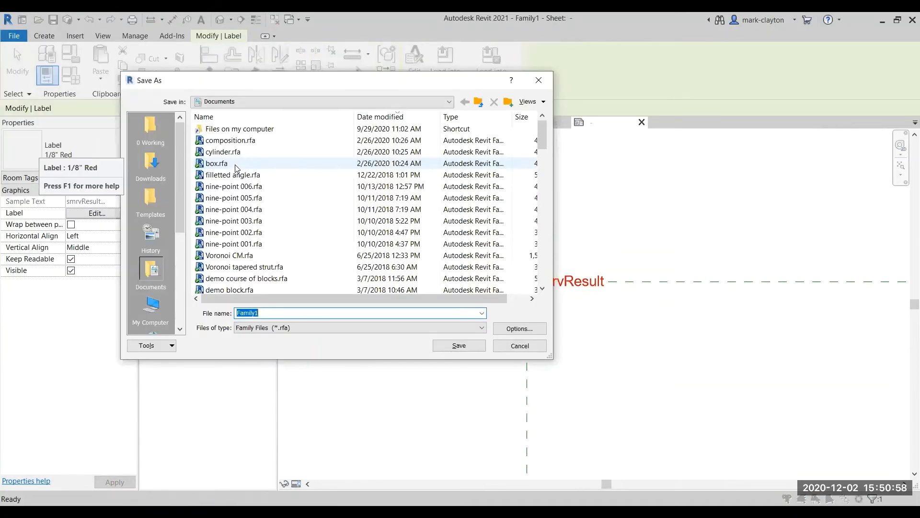
pyautogui.click(150, 128)
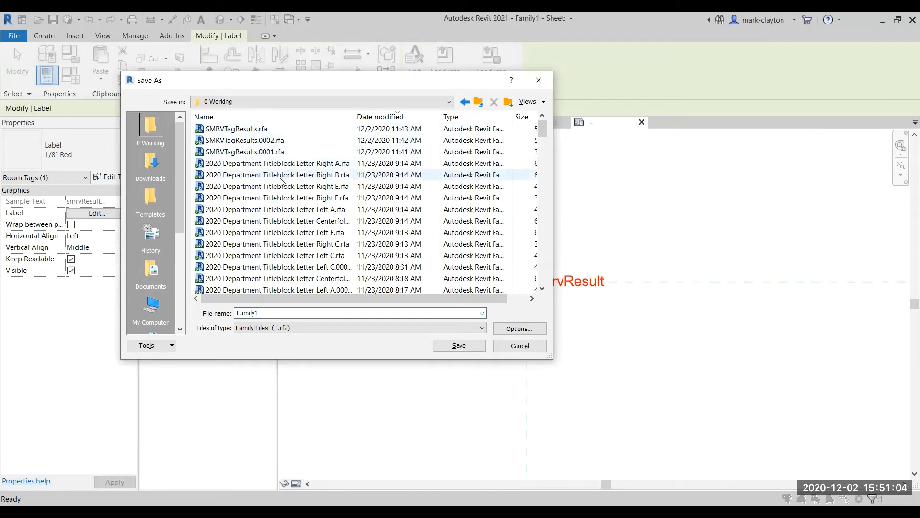
pyautogui.doubleClick(263, 312)
pyautogui.write('S')
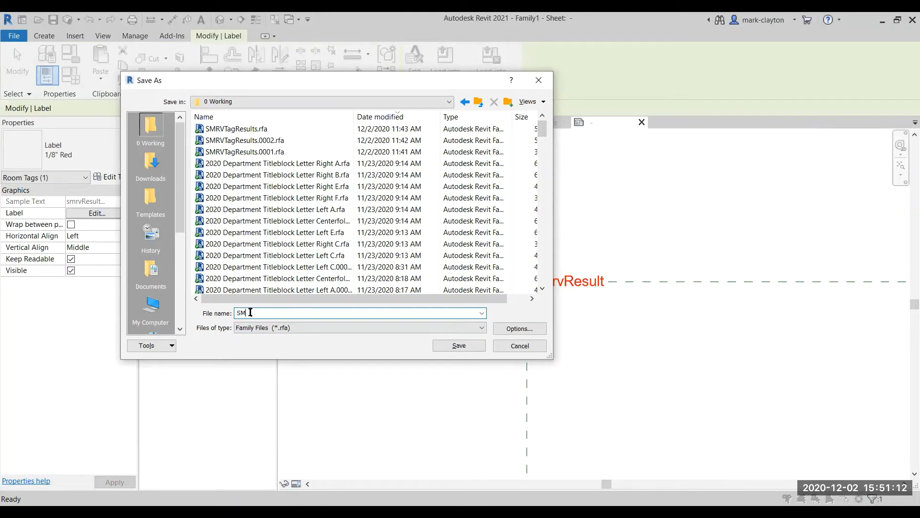
pyautogui.click(296, 129)
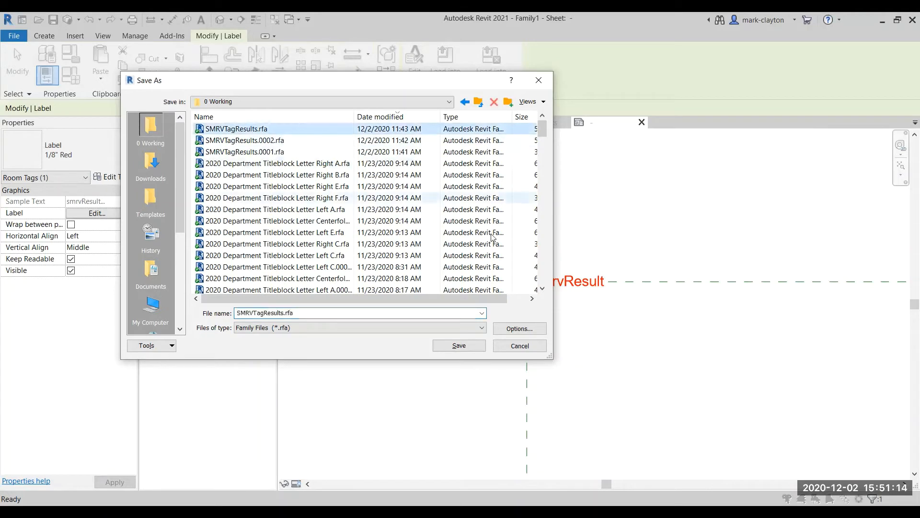
pyautogui.click(459, 345)
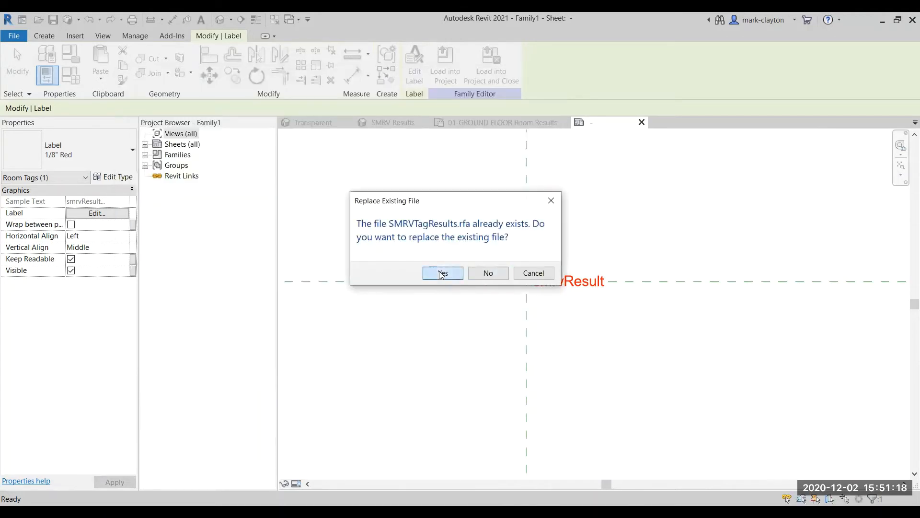
pyautogui.click(442, 273)
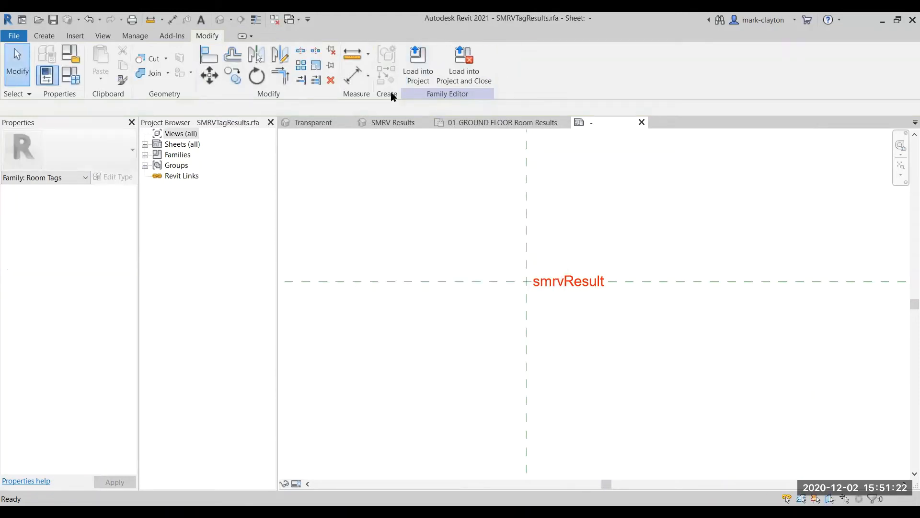
# Save a copy of the tag family under the name SMRVTag Room Results in the 0 Working folder.
pyautogui.click(15, 35)
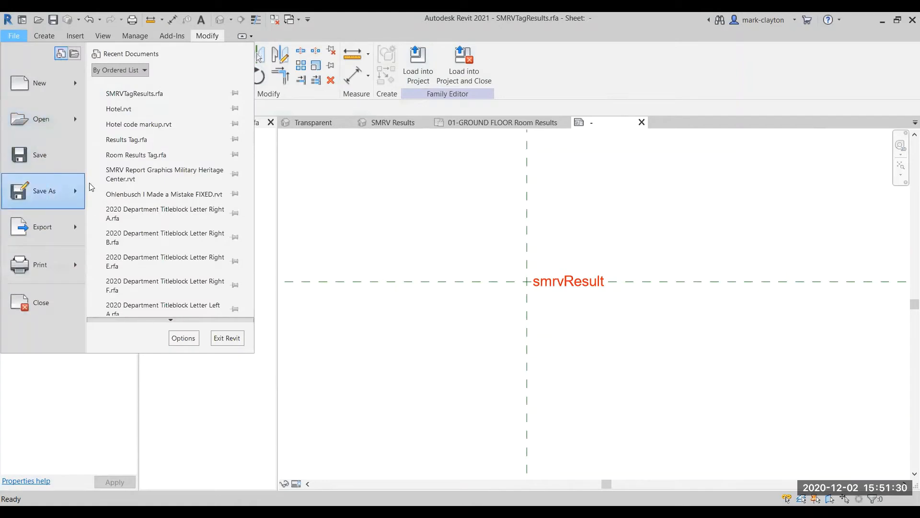
pyautogui.moveTo(53, 189)
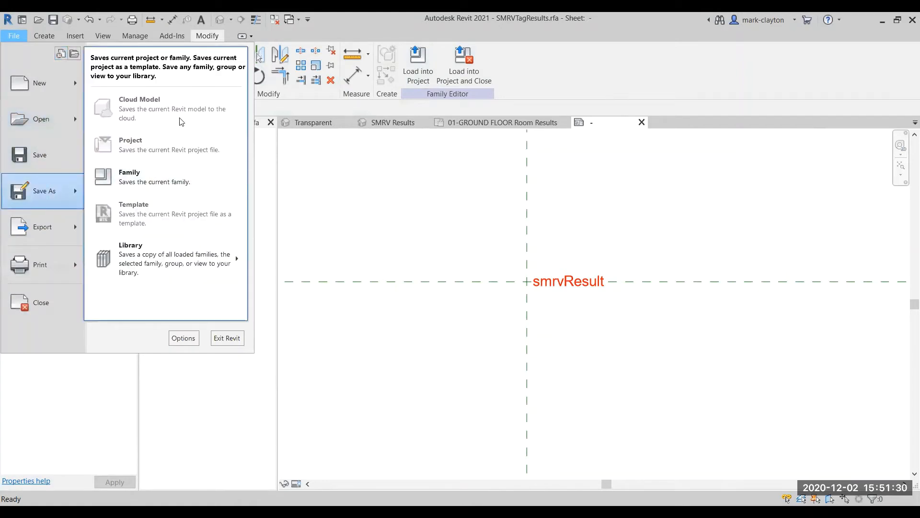
pyautogui.click(176, 179)
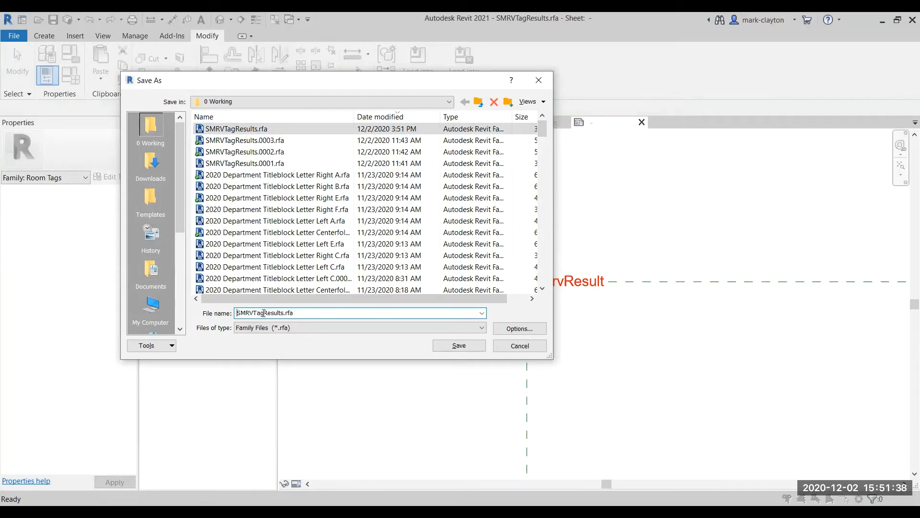
pyautogui.write('v')
pyautogui.press('BackSpace')
pyautogui.write('Room')
pyautogui.press('Return')
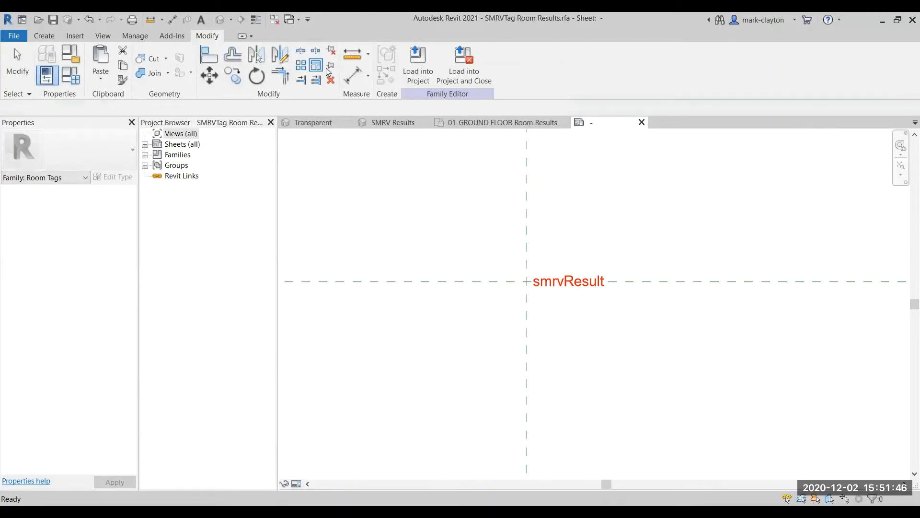
# Load the room tag family into the Hotel project, close the family, and show the 01-GROUND FLOOR Room Results plan.
pyautogui.click(464, 63)
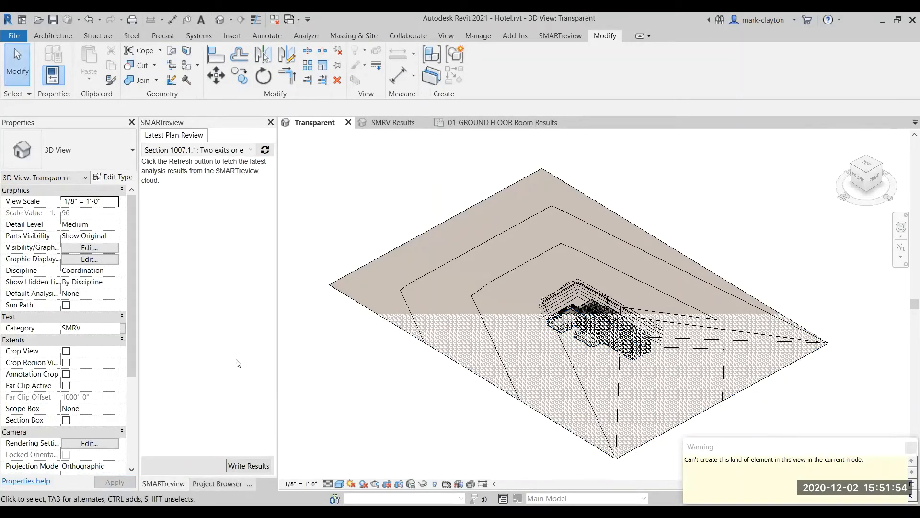
pyautogui.click(223, 483)
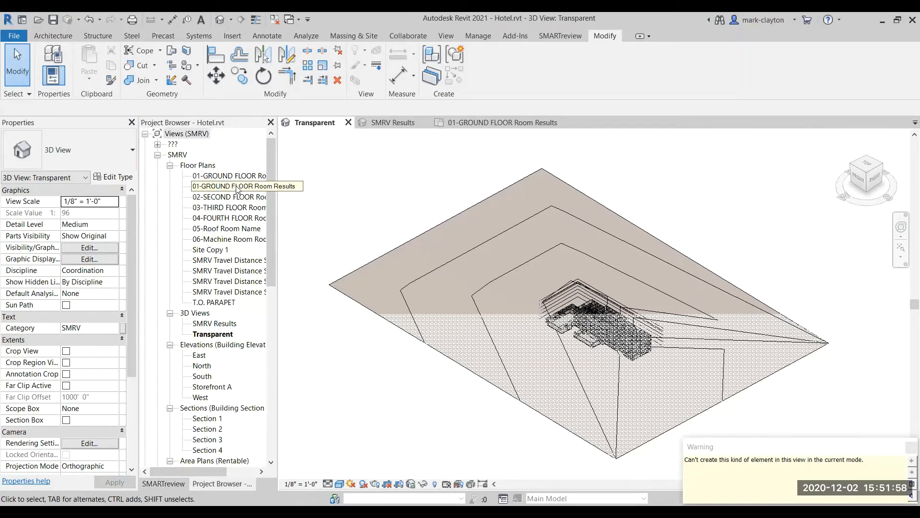
pyautogui.click(527, 122)
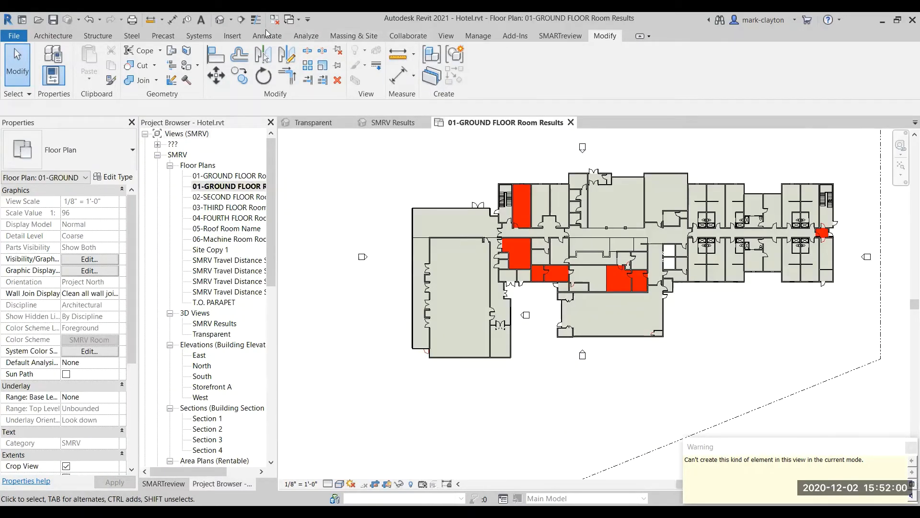
# Place SMRVTag Room Results tags on the red rooms in the western and central parts of the ground floor plan.
pyautogui.click(267, 37)
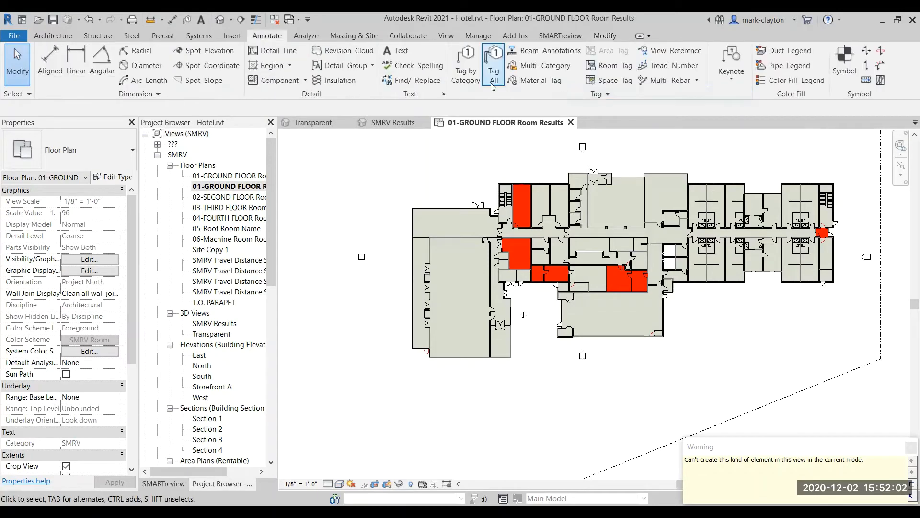
pyautogui.click(599, 66)
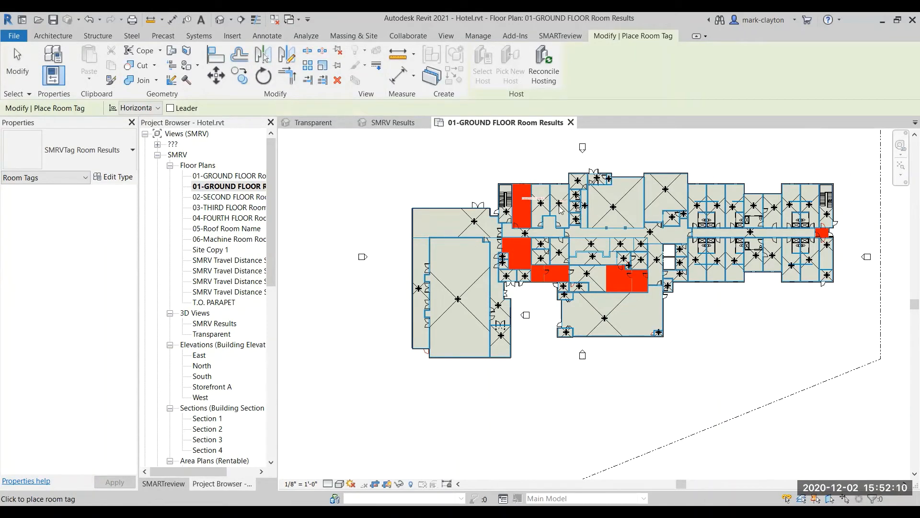
pyautogui.scroll(2, 566, 266)
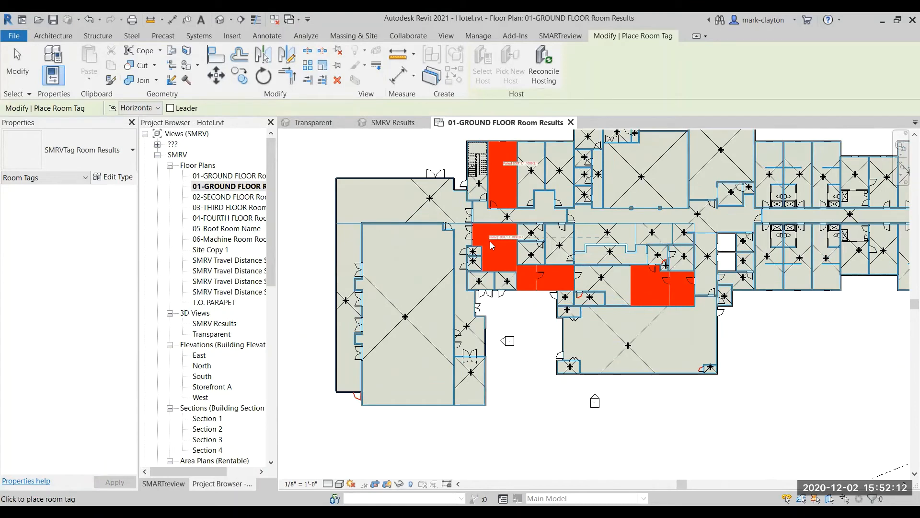
pyautogui.click(556, 286)
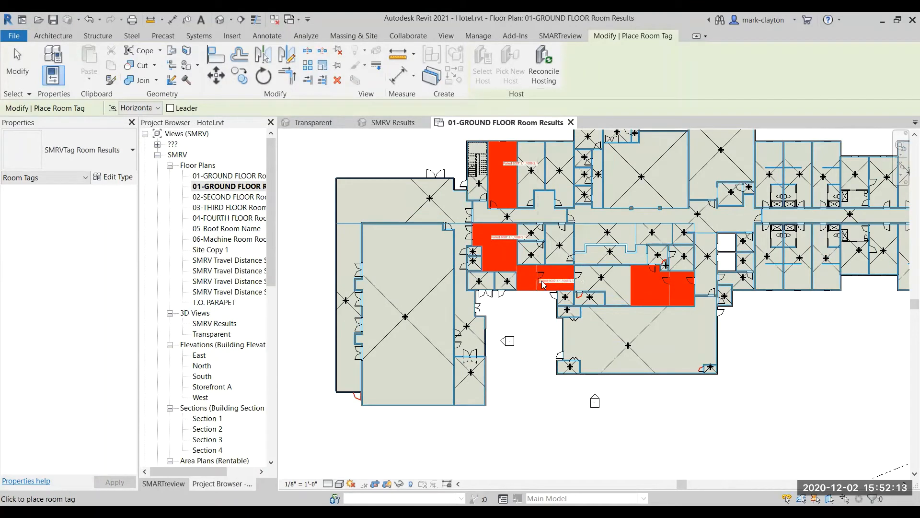
pyautogui.click(664, 293)
pyautogui.click(686, 282)
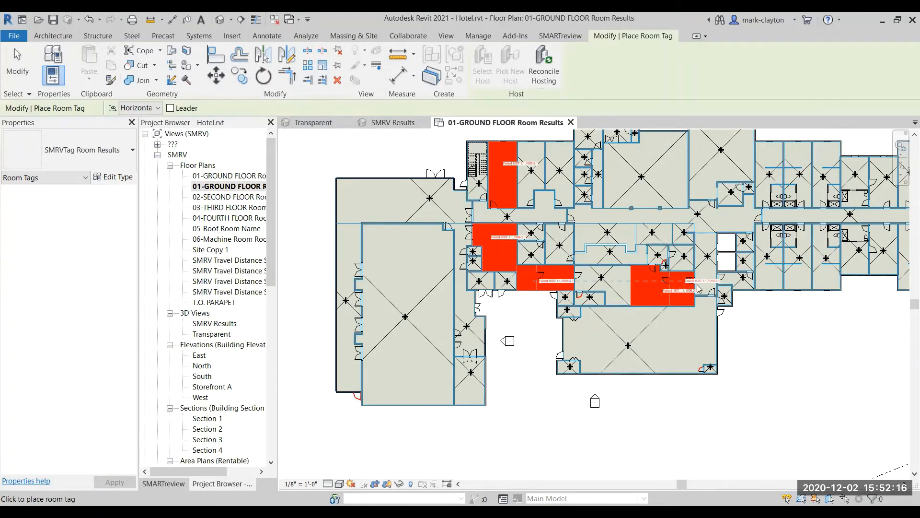
# Tag the red room at the east end of the corridor and finish placing room tags.
pyautogui.scroll(-3, 799, 306)
pyautogui.moveTo(785, 317); pyautogui.dragTo(482, 350, button='middle')
pyautogui.scroll(5, 558, 296)
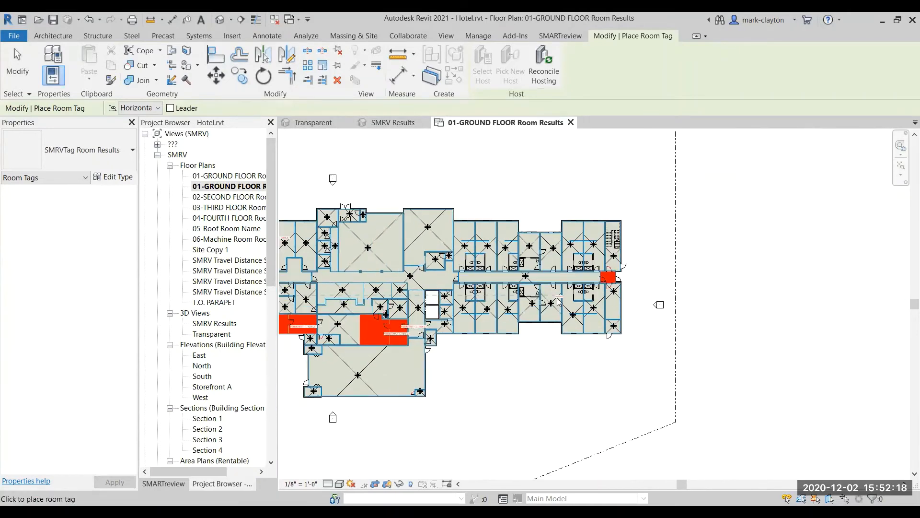
pyautogui.scroll(3, 548, 274)
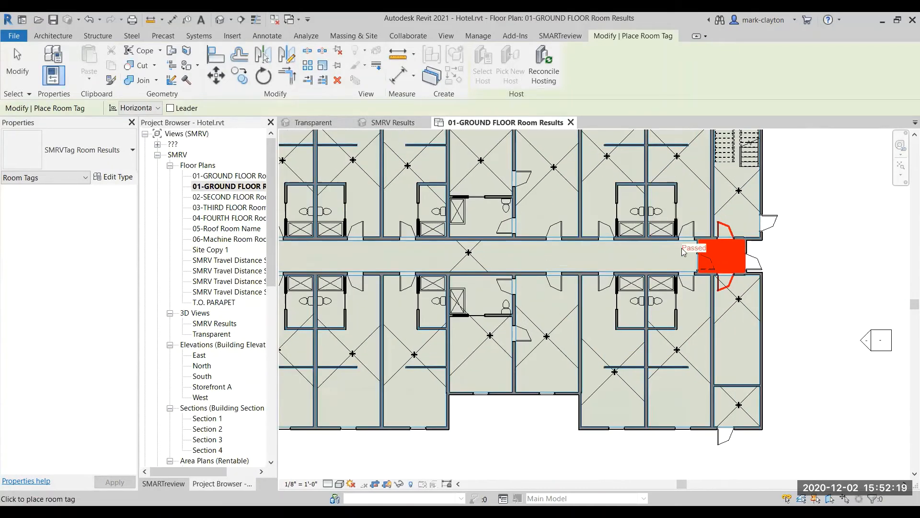
pyautogui.click(731, 257)
pyautogui.press('Escape')
pyautogui.press('Escape')
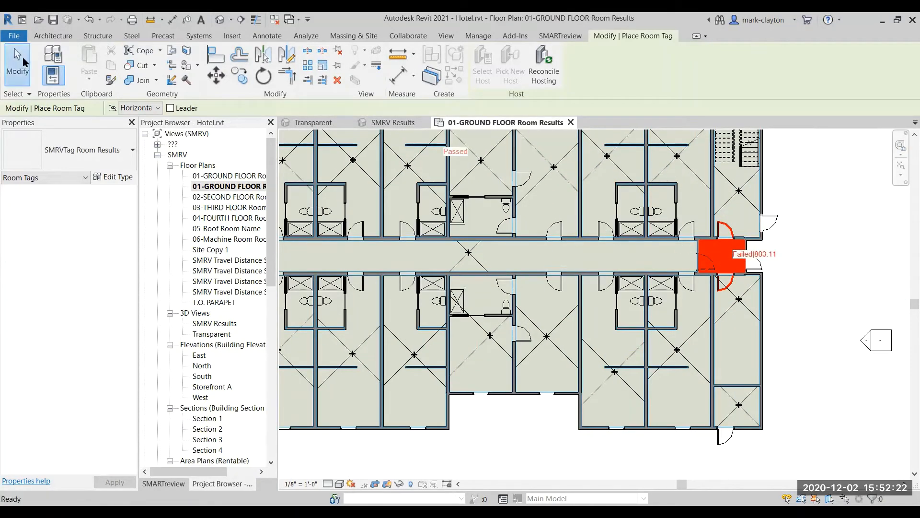
pyautogui.scroll(-3, 550, 309)
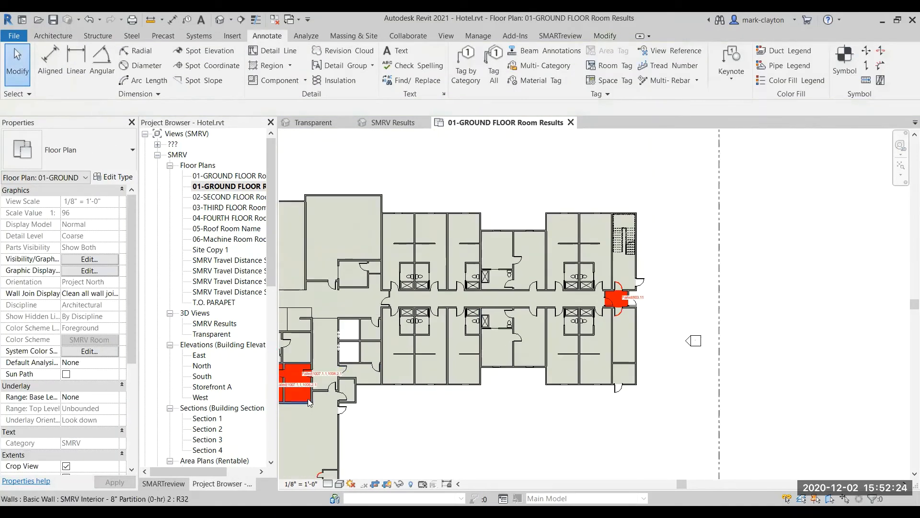
pyautogui.scroll(2, 311, 368)
pyautogui.scroll(-3, 316, 376)
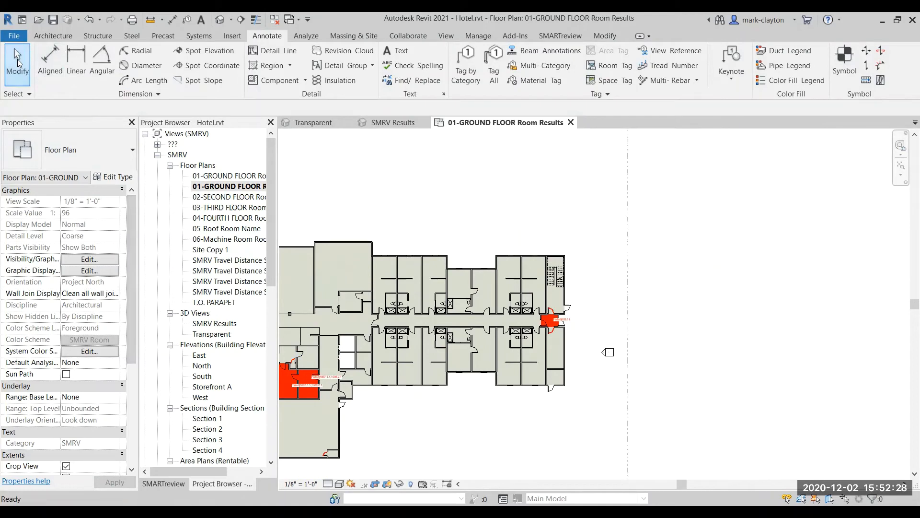
pyautogui.scroll(-3, 458, 218)
pyautogui.moveTo(503, 226); pyautogui.dragTo(636, 190, button='middle')
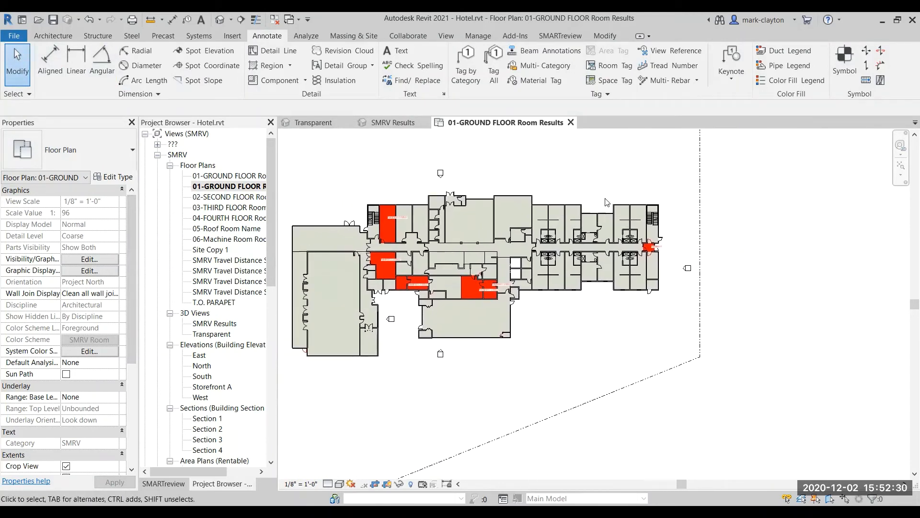
# Create a new annotation symbol family from the Multi-Category Tag.rft template.
pyautogui.click(13, 37)
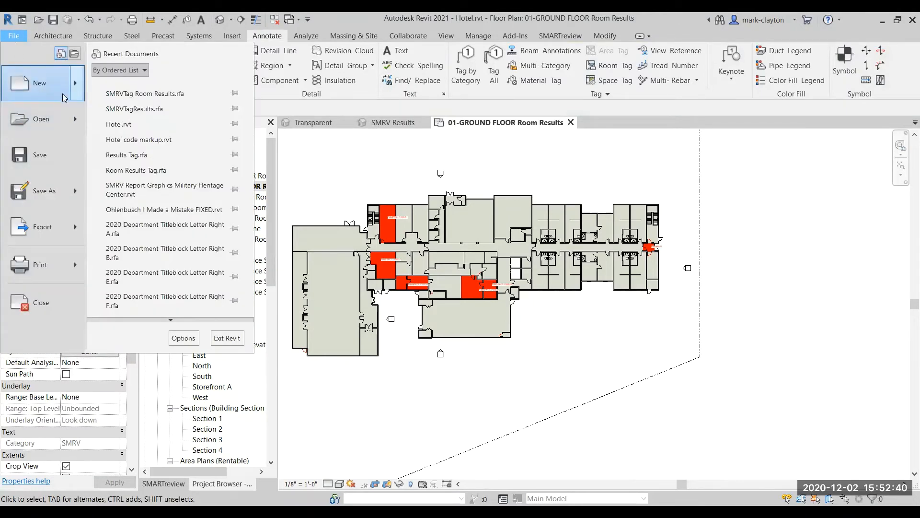
pyautogui.moveTo(66, 95)
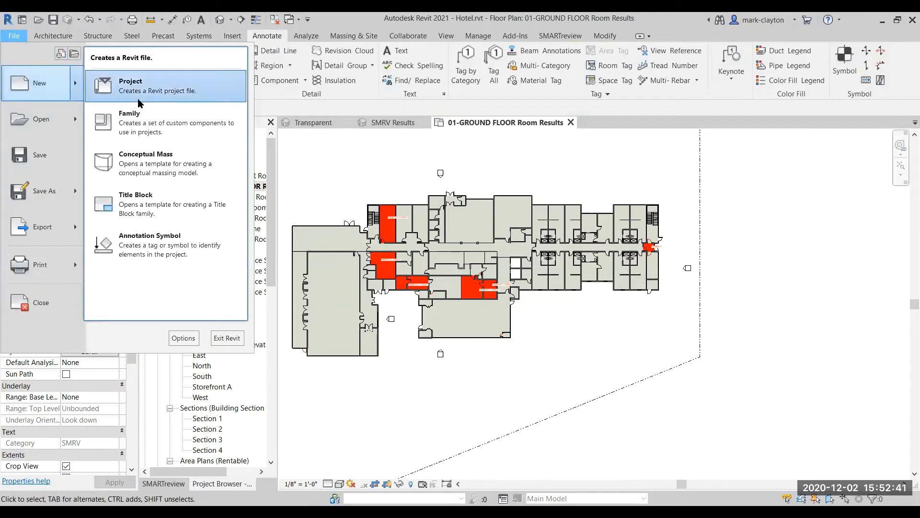
pyautogui.click(173, 242)
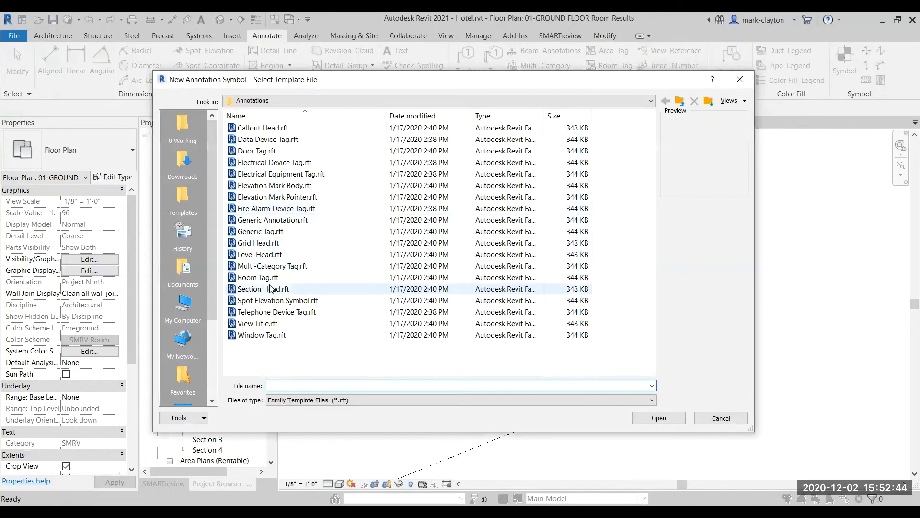
pyautogui.click(279, 266)
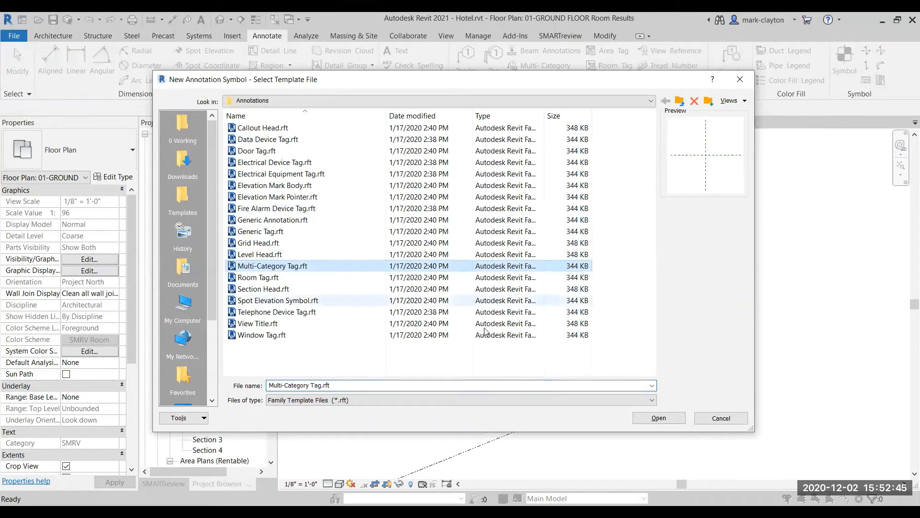
pyautogui.click(649, 420)
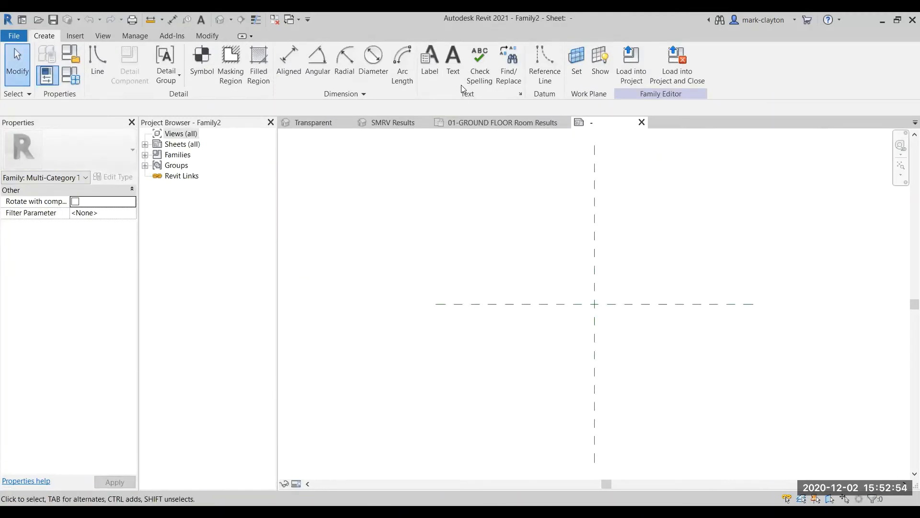
# Start a label at the reference plane intersection and add the shared parameter smrvResult from smrvResultGroup to its available fields.
pyautogui.click(434, 56)
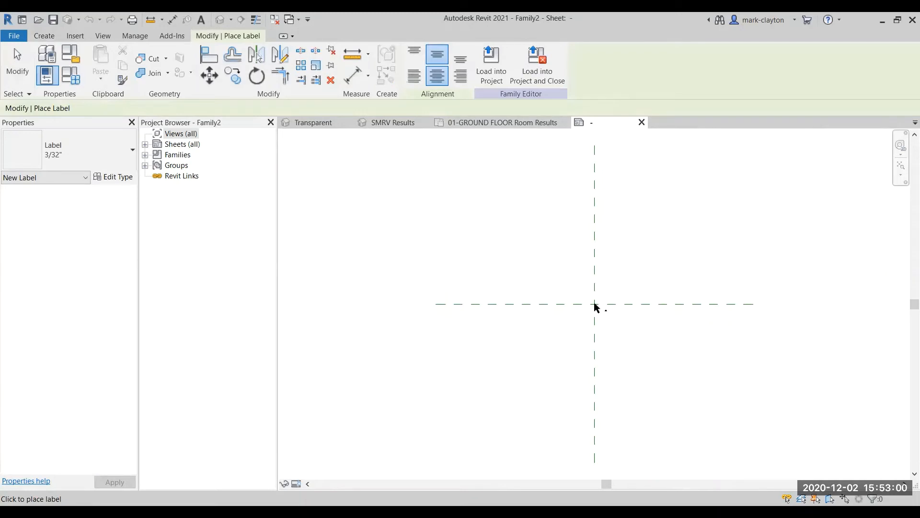
pyautogui.click(596, 305)
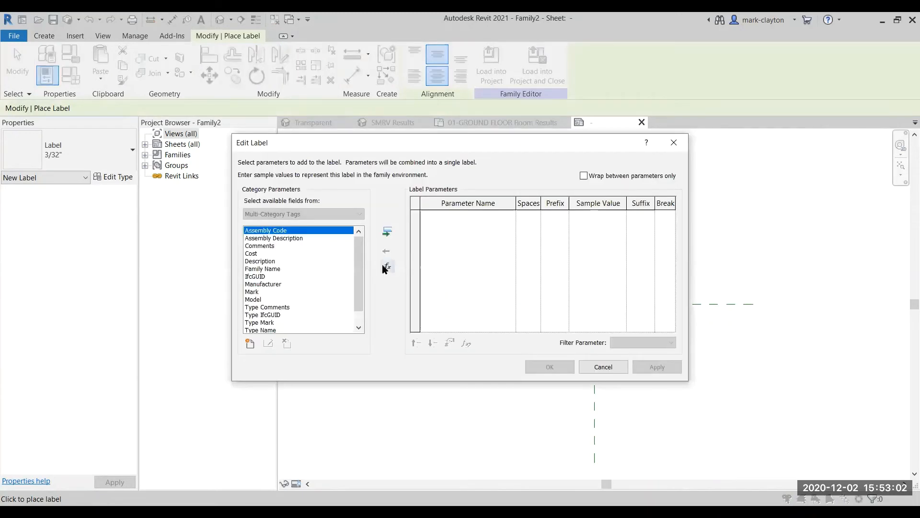
pyautogui.moveTo(360, 258); pyautogui.dragTo(361, 285)
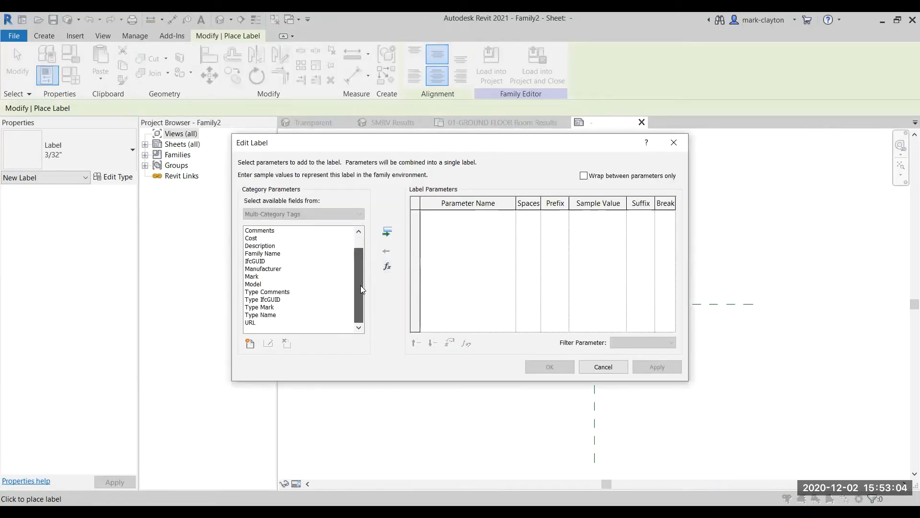
pyautogui.click(250, 343)
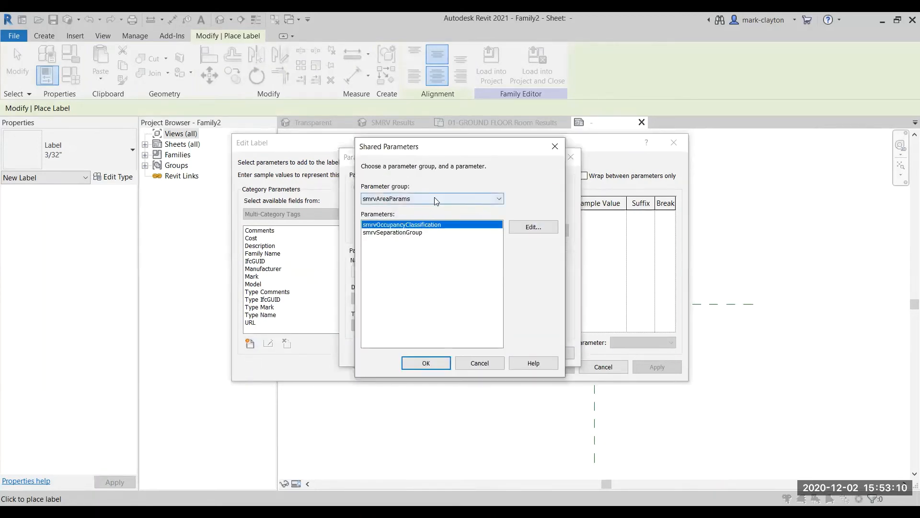
pyautogui.click(427, 198)
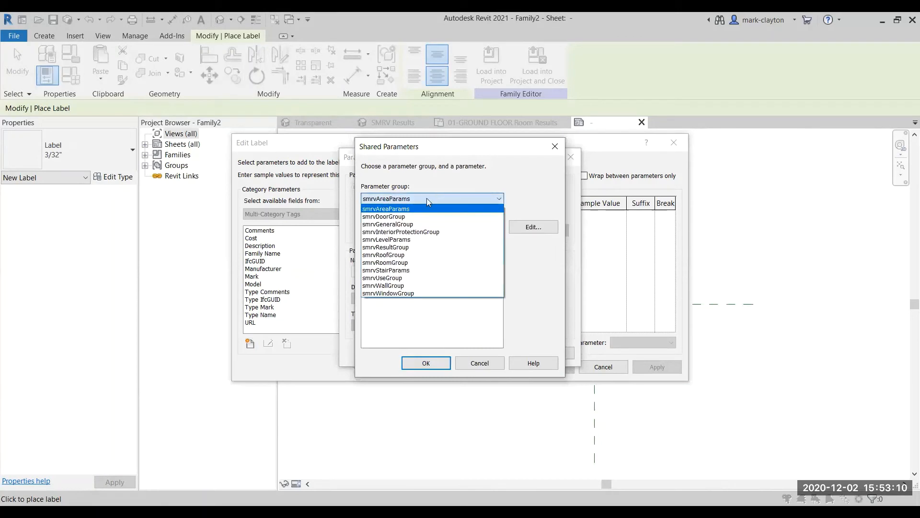
pyautogui.click(421, 253)
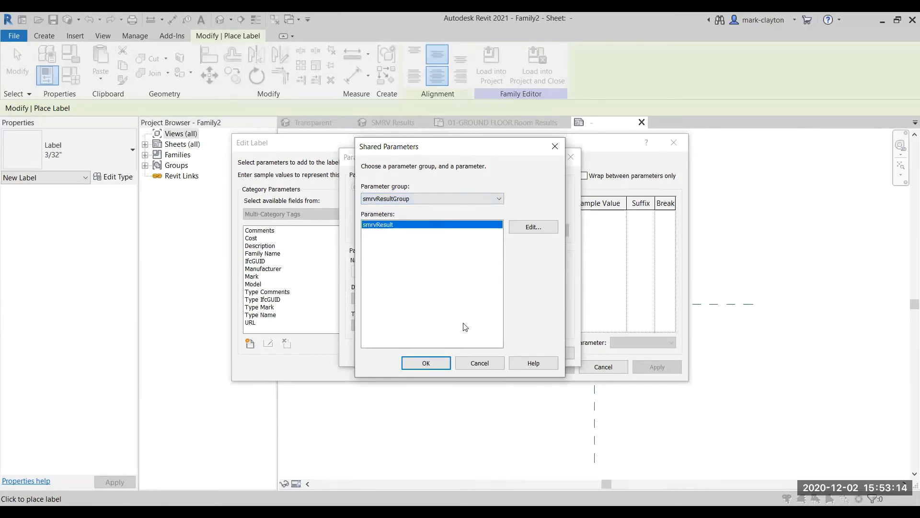
pyautogui.click(429, 363)
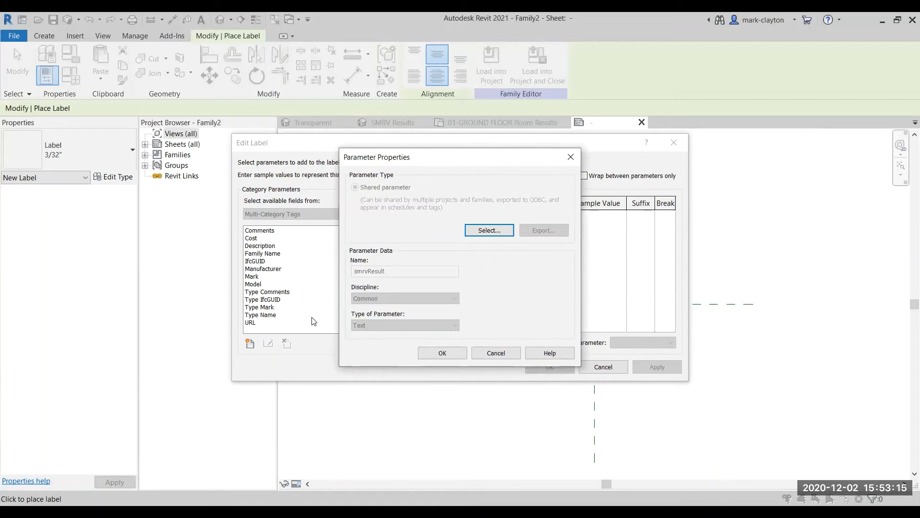
pyautogui.click(454, 361)
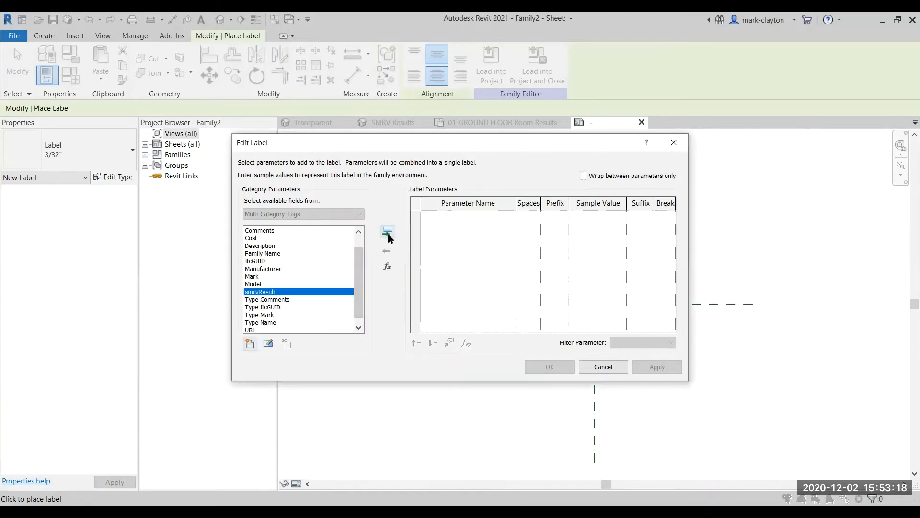
# Assign the smrvResult parameter to the label and finish placing it.
pyautogui.click(388, 233)
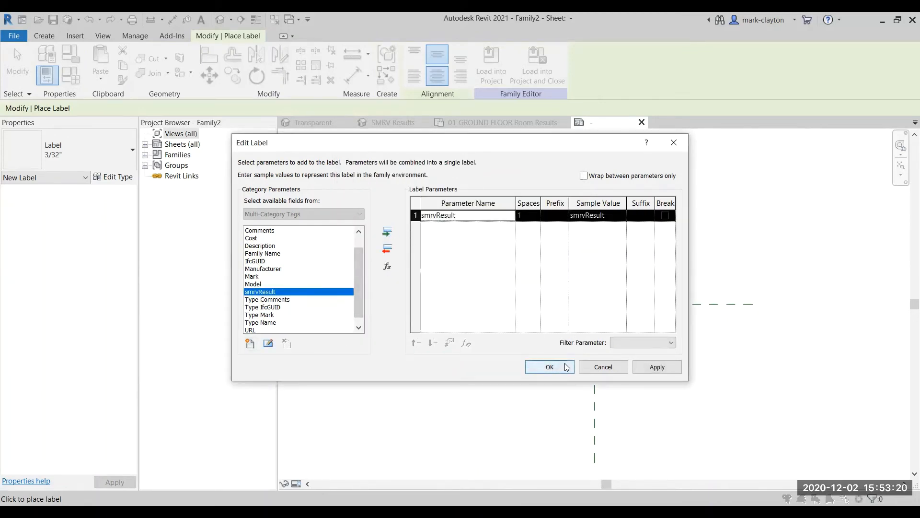
pyautogui.click(567, 367)
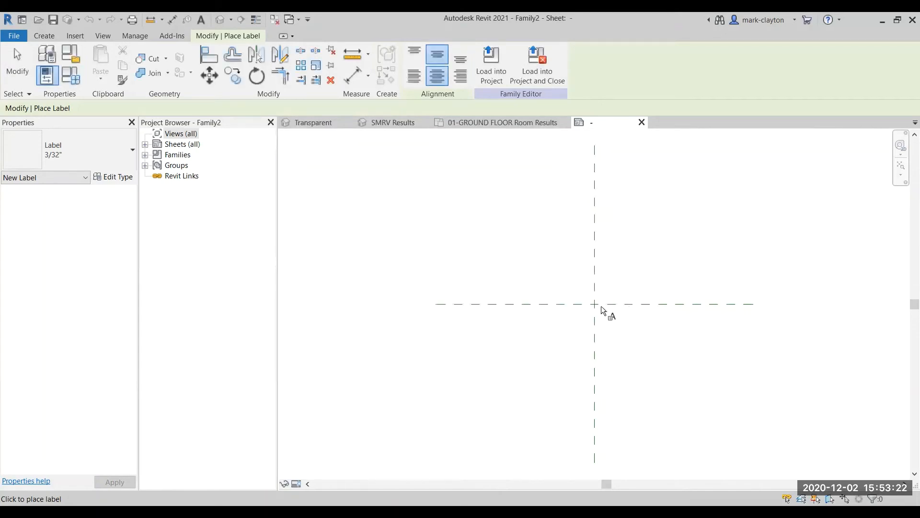
pyautogui.click(18, 63)
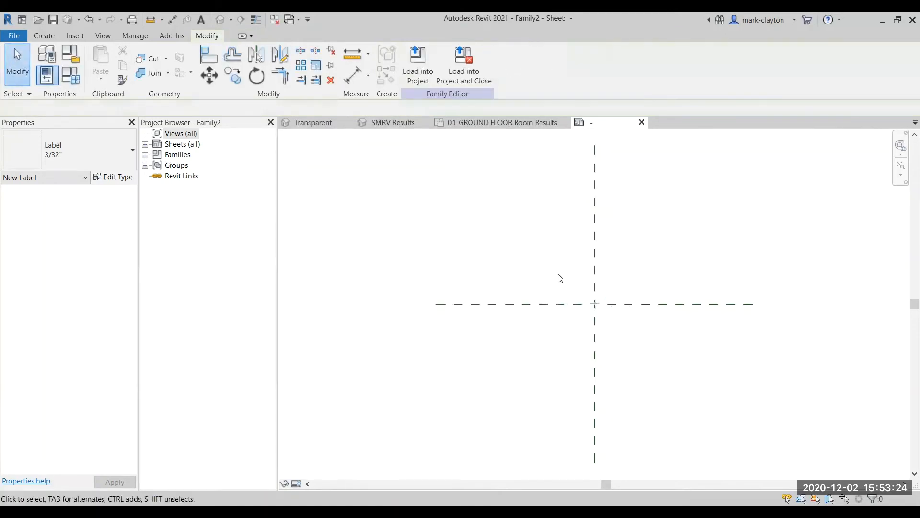
# Set the label's horizontal alignment to Left and move it so its left end meets the vertical reference plane.
pyautogui.click(603, 303)
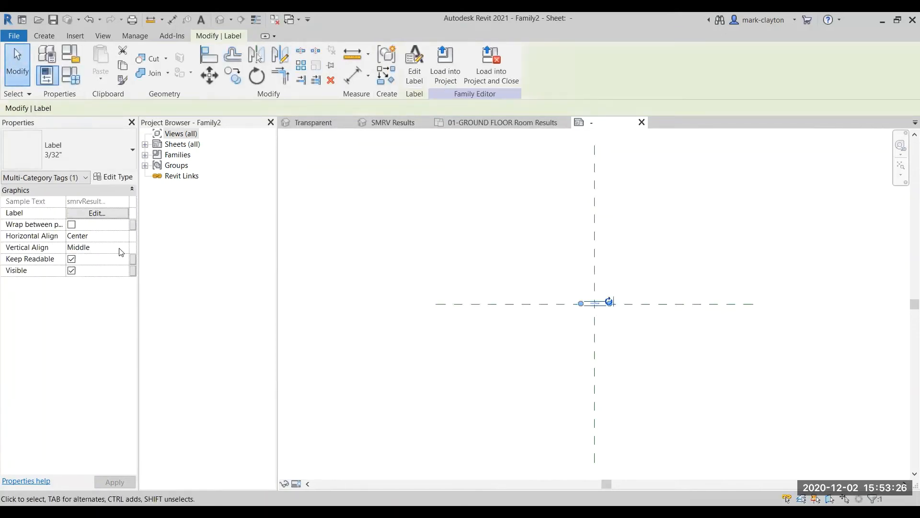
pyautogui.click(124, 237)
pyautogui.click(123, 236)
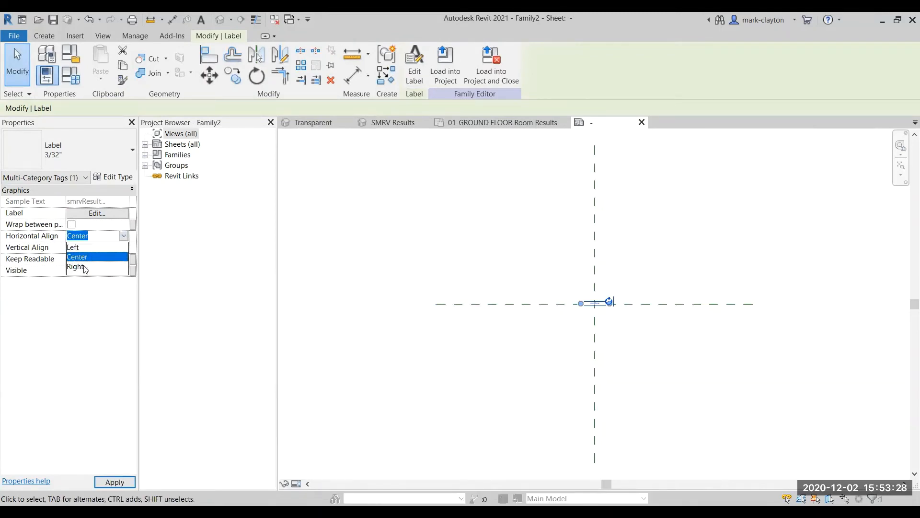
pyautogui.click(88, 251)
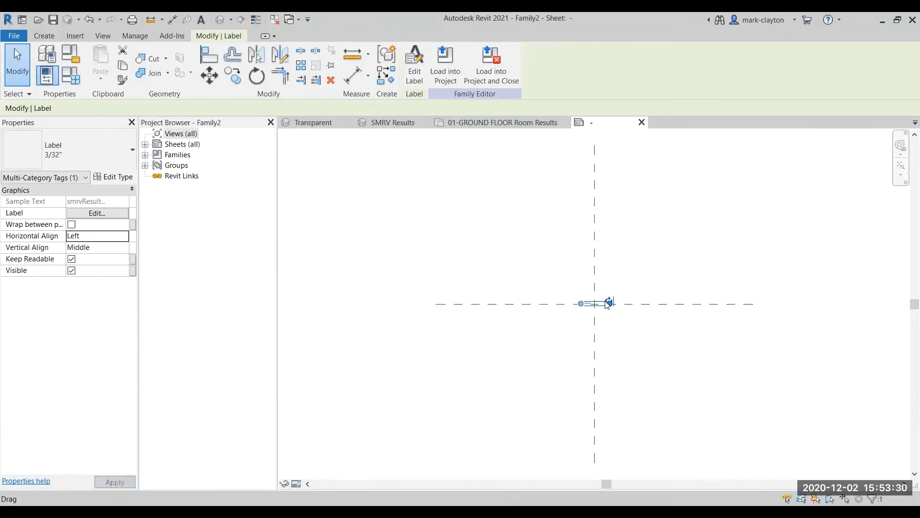
pyautogui.scroll(4, 584, 300)
pyautogui.keyDown('ctrl'); pyautogui.moveTo(582, 300); pyautogui.dragTo(618, 305); pyautogui.keyUp('ctrl')
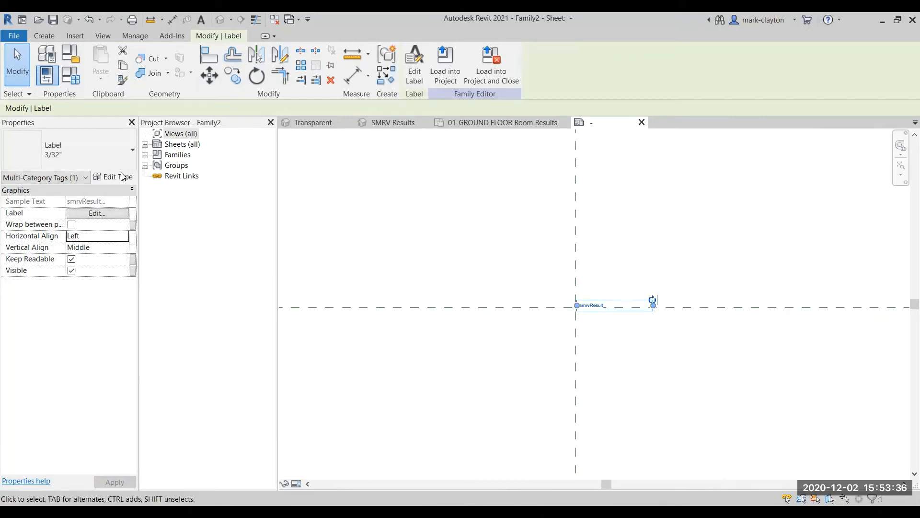
# Duplicate the 3/32" label type under the name 3/32" Red.
pyautogui.click(123, 176)
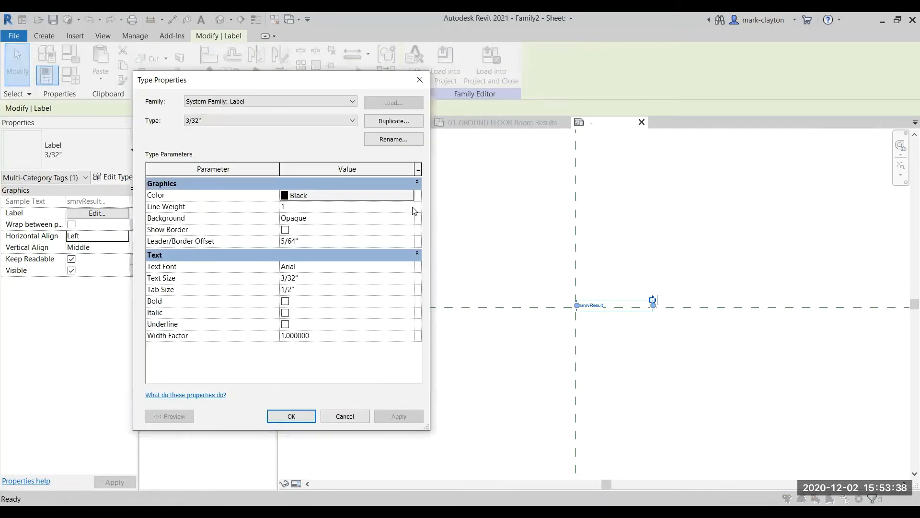
pyautogui.click(389, 120)
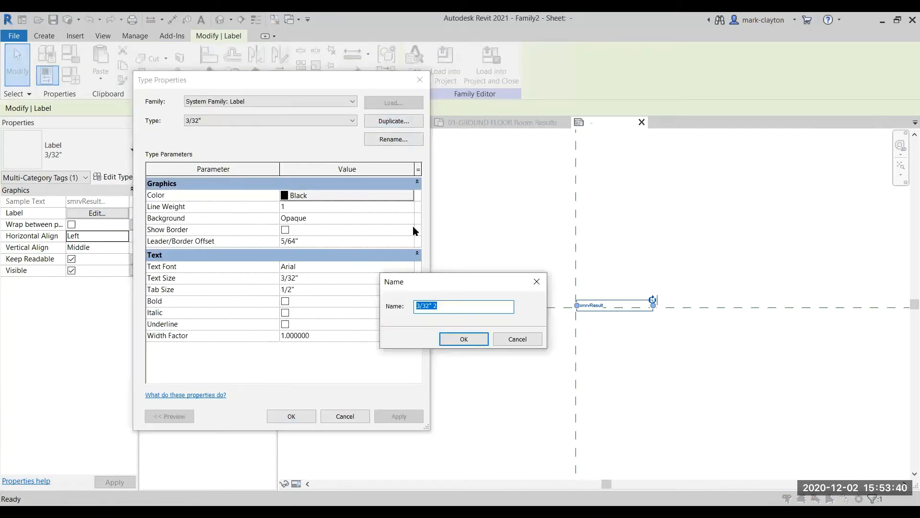
pyautogui.click(466, 309)
pyautogui.write('Red')
pyautogui.press('Return')
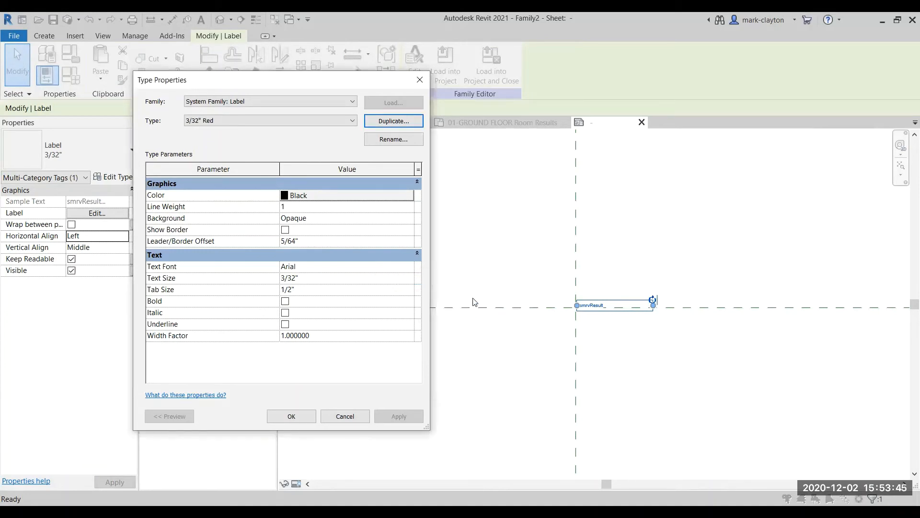
# Set the text color of the 3/32" Red label type to red and apply the type properties.
pyautogui.click(406, 195)
pyautogui.click(165, 184)
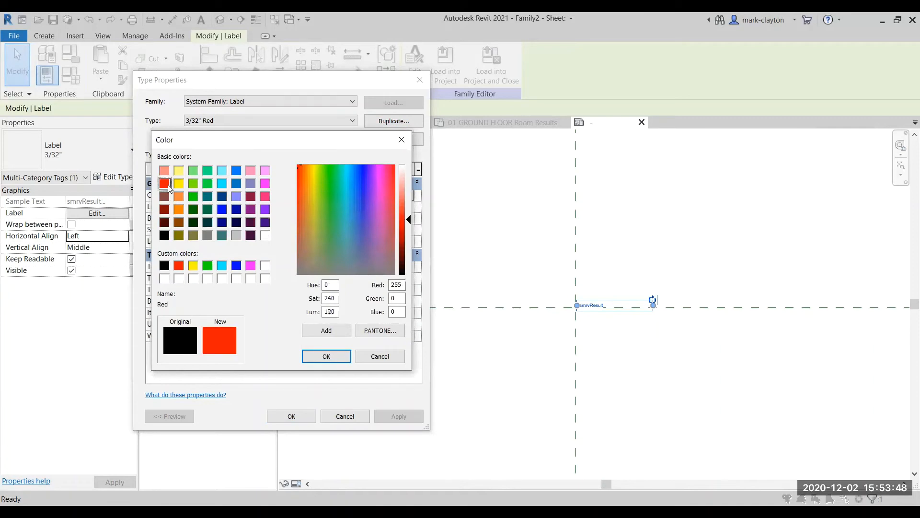
pyautogui.click(326, 356)
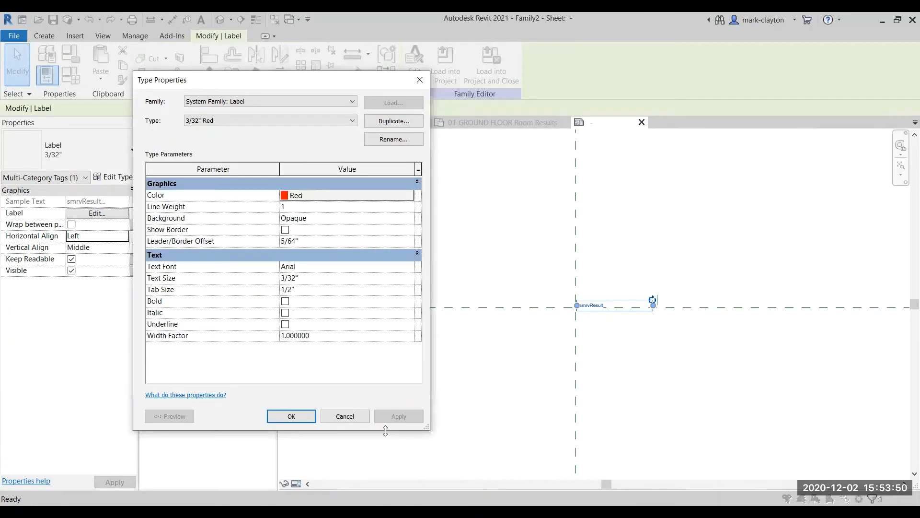
pyautogui.click(291, 415)
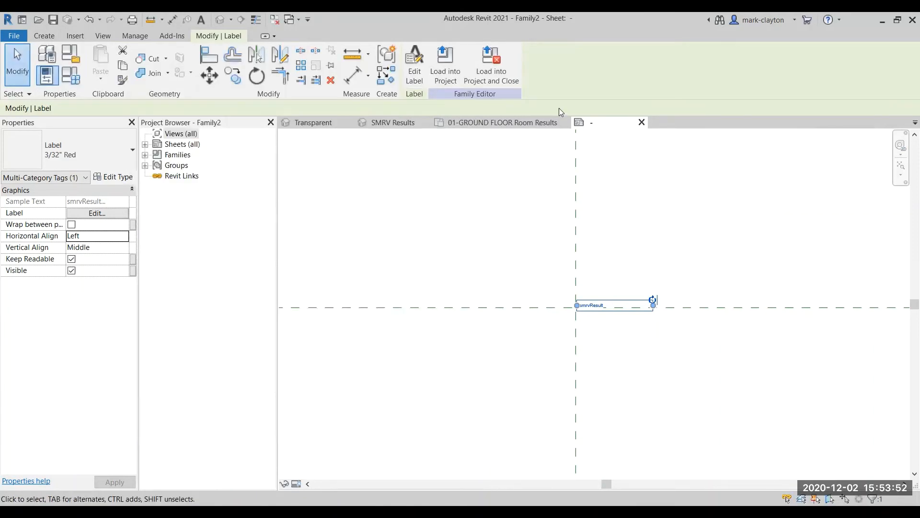
# Save the family as SMRVTag Multi Results in the 0 Working folder and load it into the Hotel project.
pyautogui.click(12, 36)
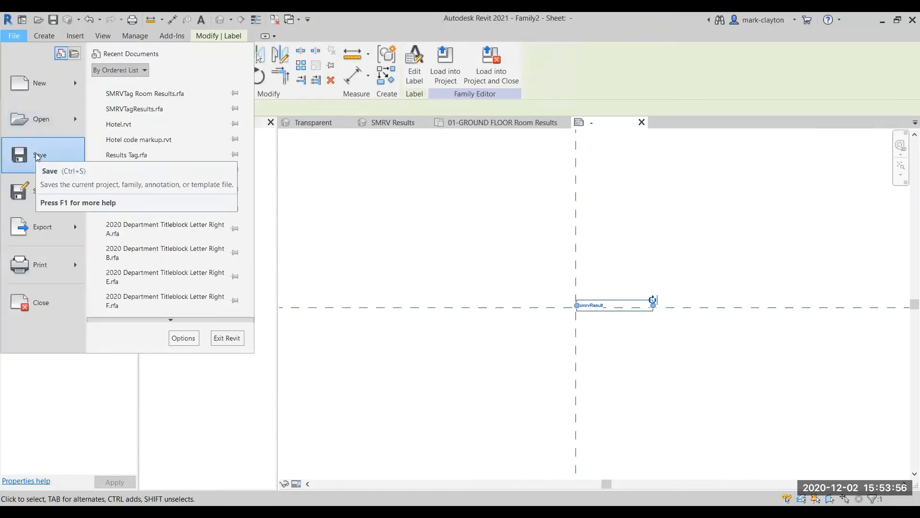
pyautogui.click(35, 153)
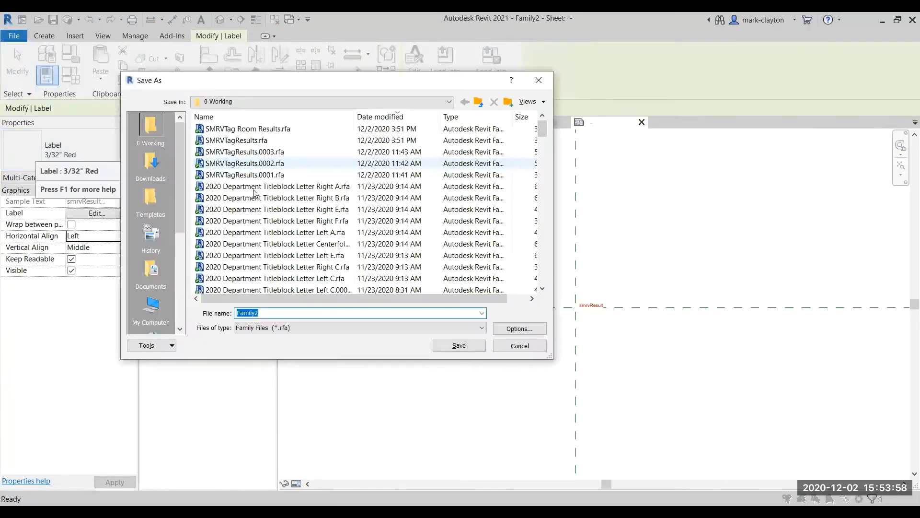
pyautogui.click(239, 140)
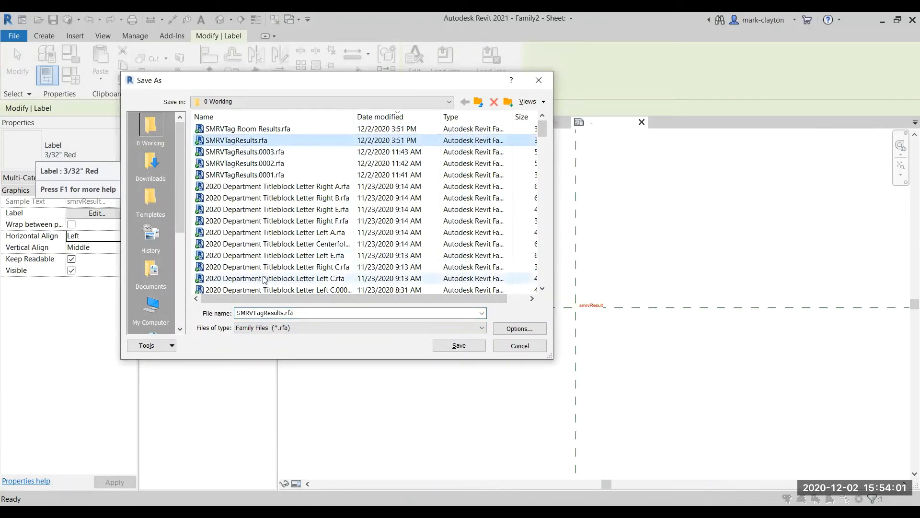
pyautogui.doubleClick(265, 312)
pyautogui.click(264, 313)
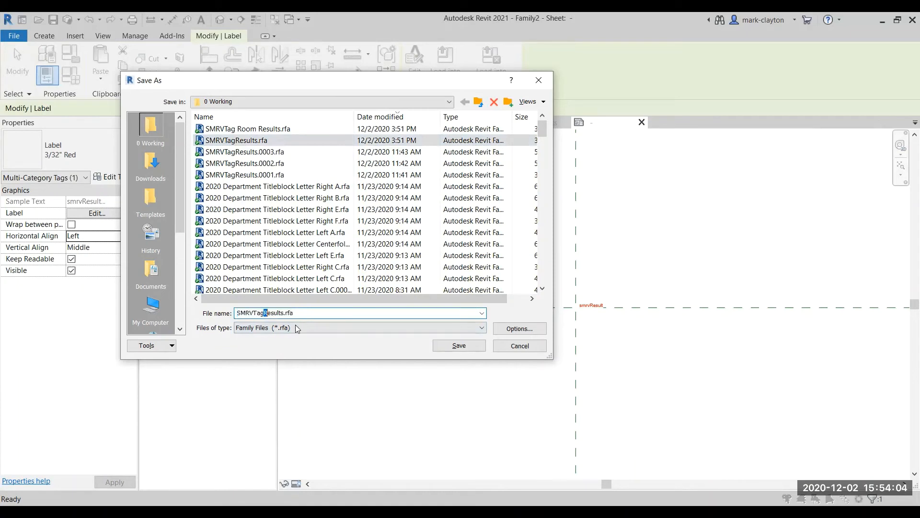
pyautogui.write('Mu')
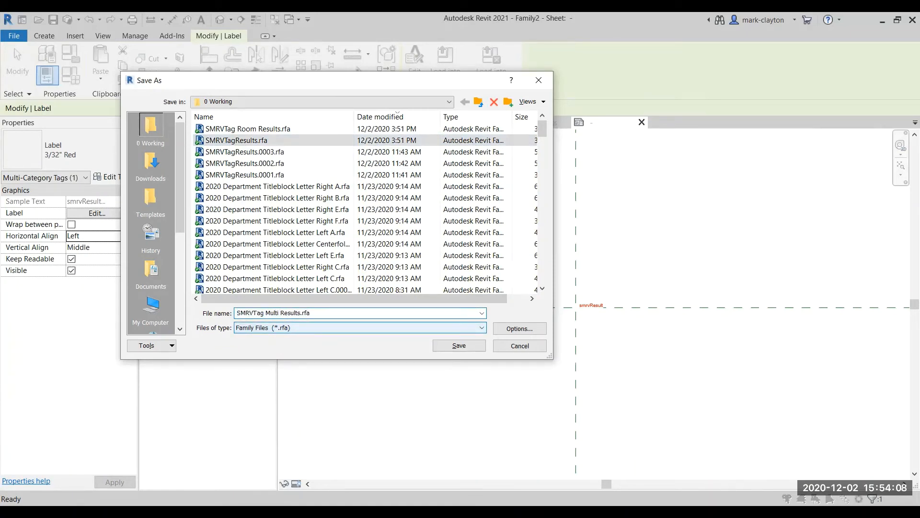
pyautogui.write('lti')
pyautogui.press('Return')
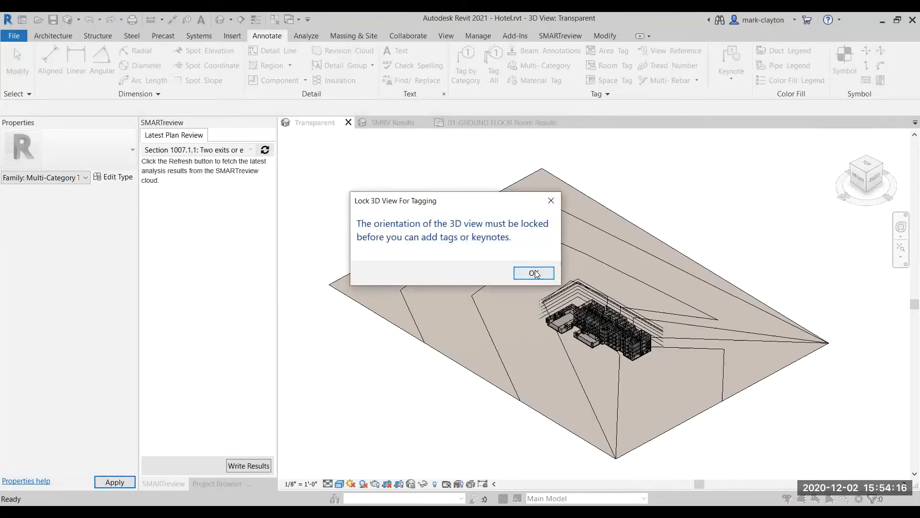
# Dismiss the 3D view locking notice and show the east end of the 01-GROUND FLOOR Room Results plan.
pyautogui.click(533, 273)
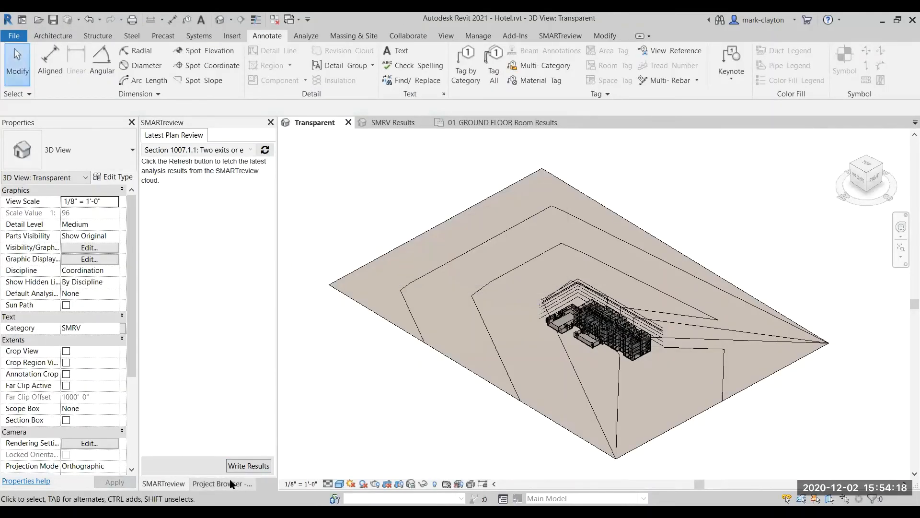
pyautogui.click(225, 483)
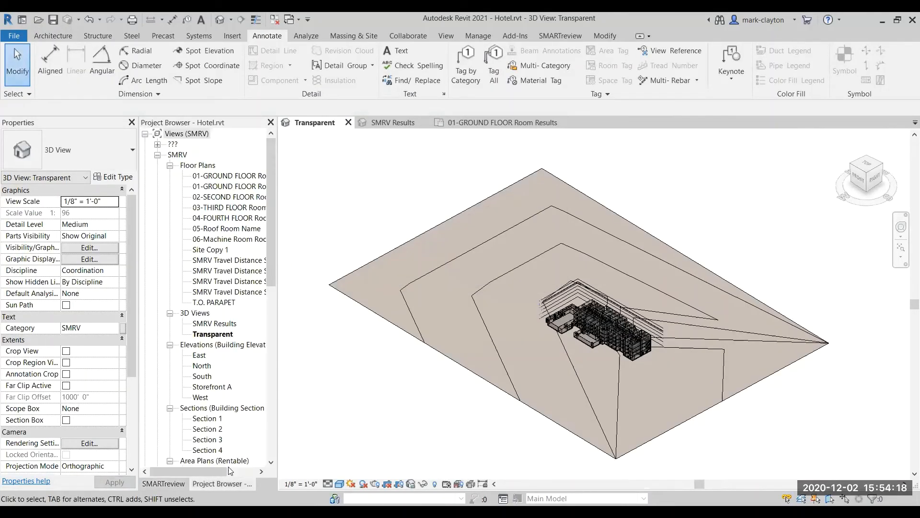
pyautogui.doubleClick(259, 187)
pyautogui.scroll(5, 603, 257)
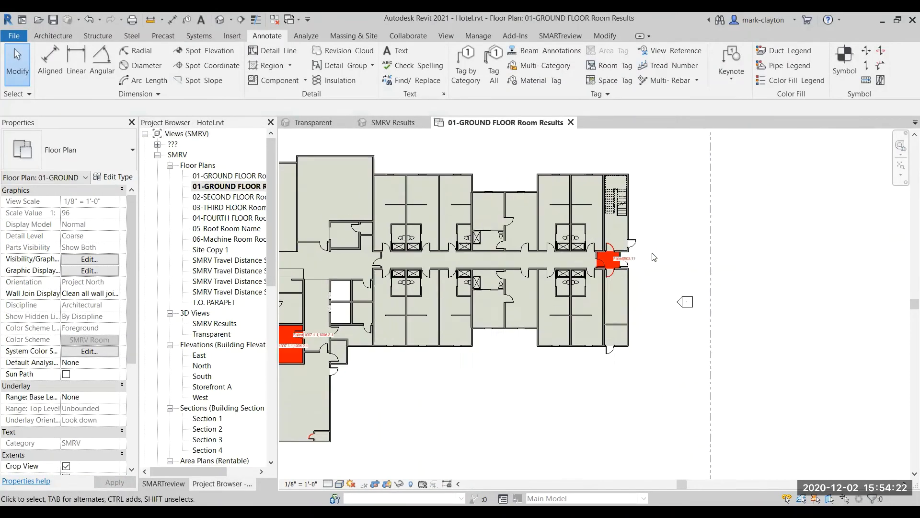
# Place multi-category result tags on the red door on the vestibule's north side and the exterior stair door.
pyautogui.scroll(4, 616, 241)
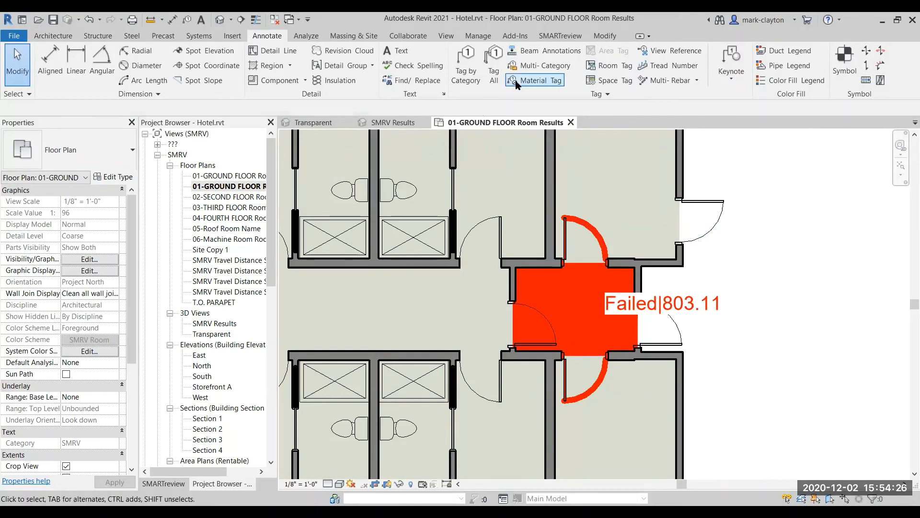
pyautogui.click(554, 72)
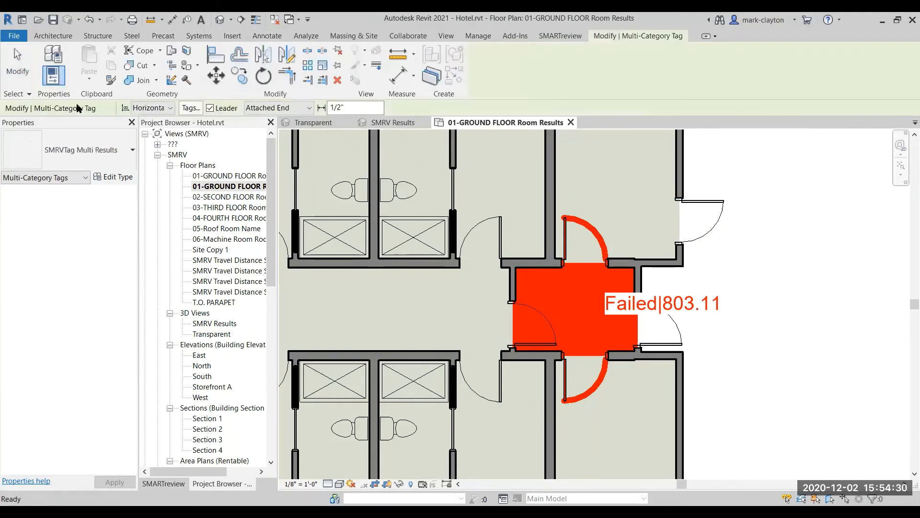
pyautogui.click(596, 234)
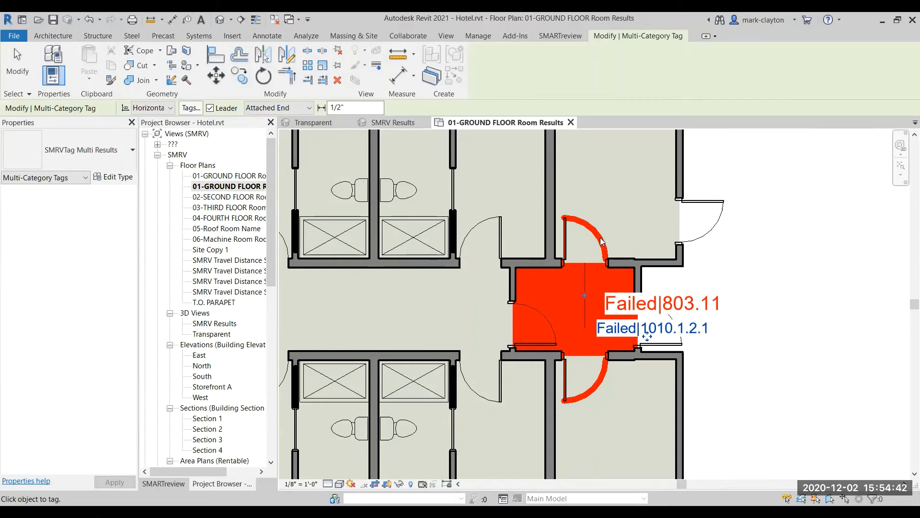
pyautogui.click(709, 233)
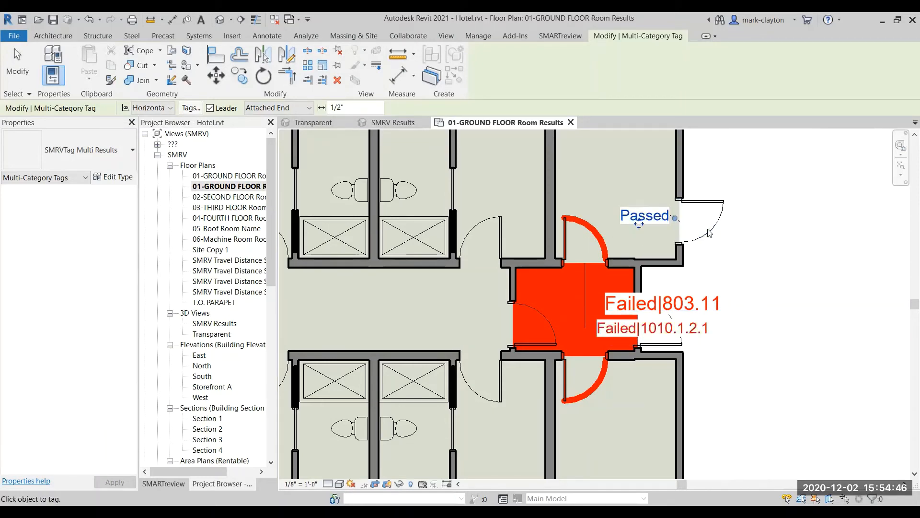
pyautogui.click(602, 246)
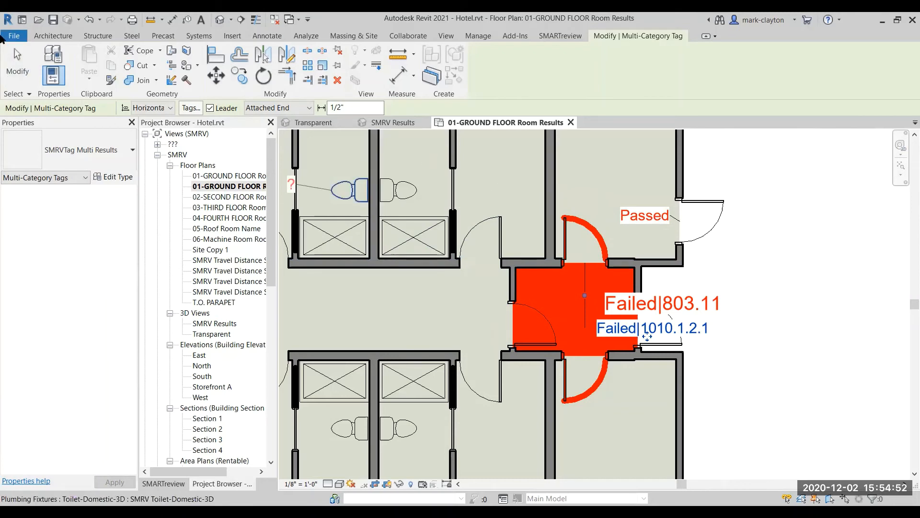
# End tagging and move a result tag of the vestibule's north door outside the building to the east.
pyautogui.click(18, 63)
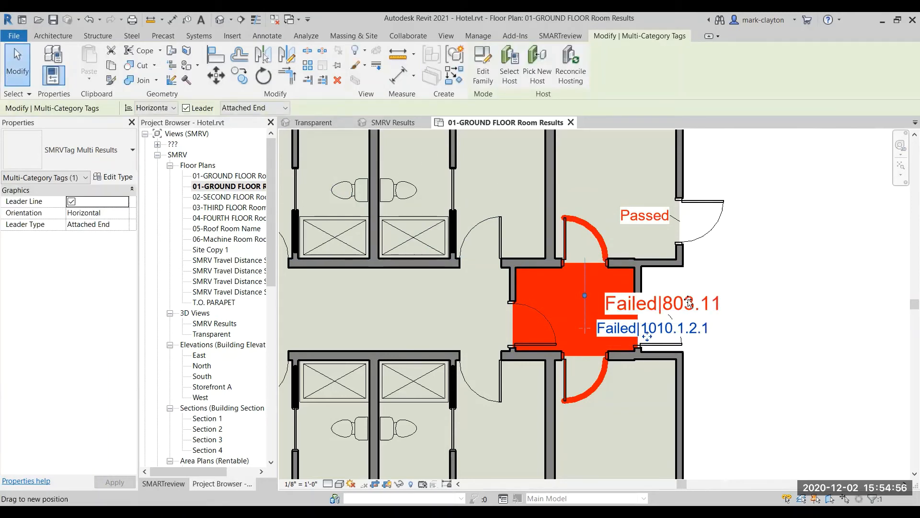
pyautogui.moveTo(688, 302)
pyautogui.mouseDown()
pyautogui.moveTo(728, 239)
pyautogui.moveTo(719, 240)
pyautogui.moveTo(802, 236)
pyautogui.mouseUp()
pyautogui.click(781, 288)
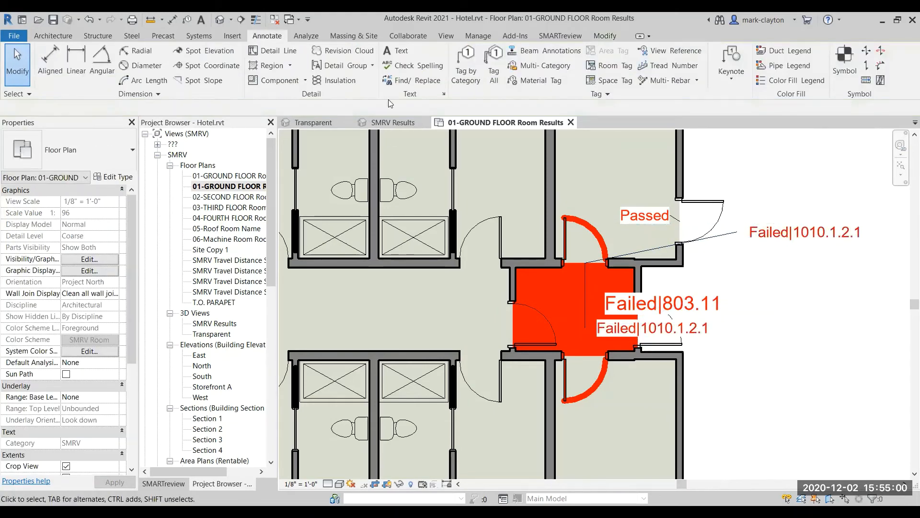
# Place a multi-category tag on the red door on the vestibule's south side and move it outside the building.
pyautogui.click(539, 65)
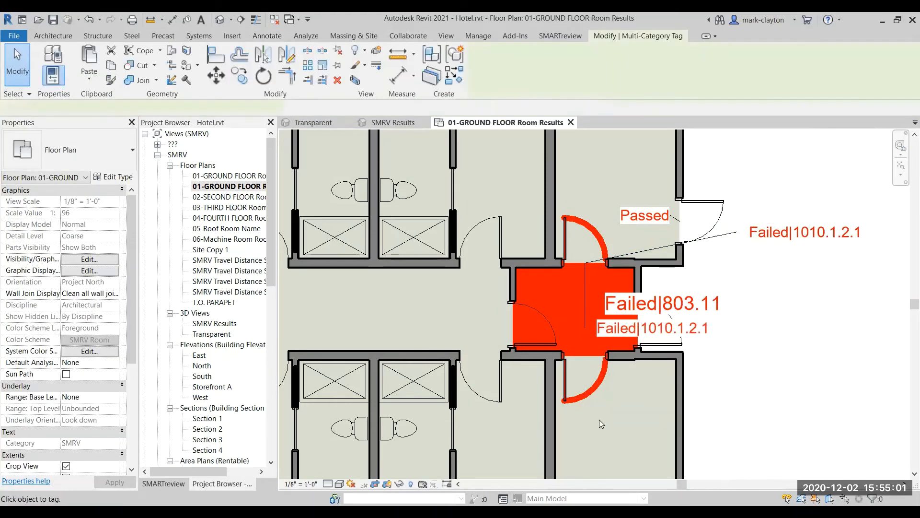
pyautogui.click(589, 391)
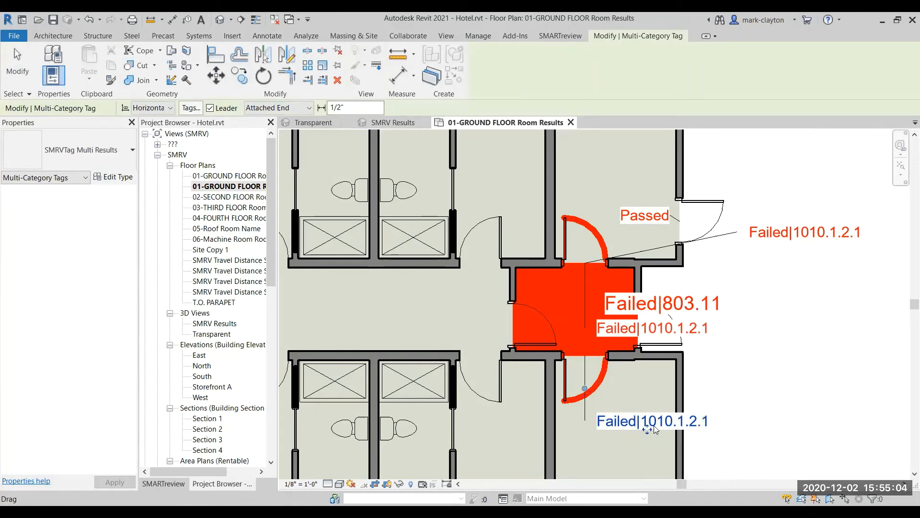
pyautogui.moveTo(647, 431); pyautogui.dragTo(772, 398)
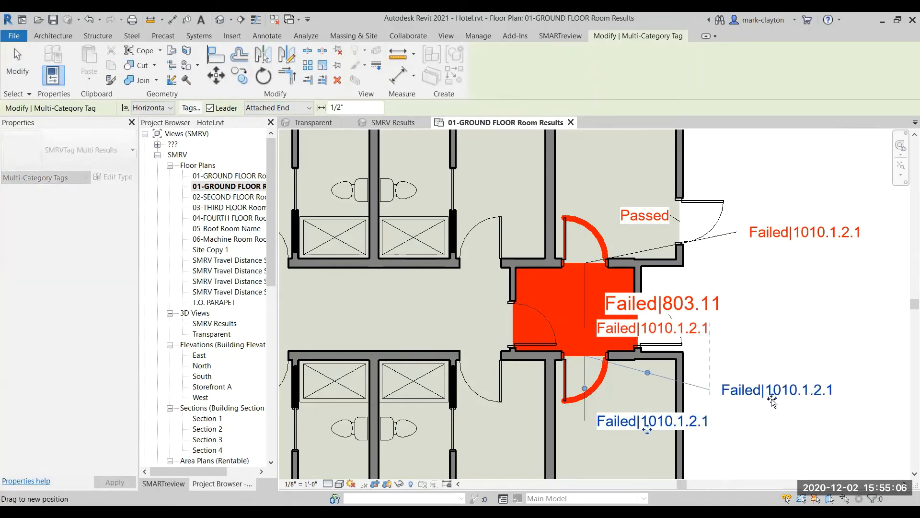
pyautogui.click(17, 62)
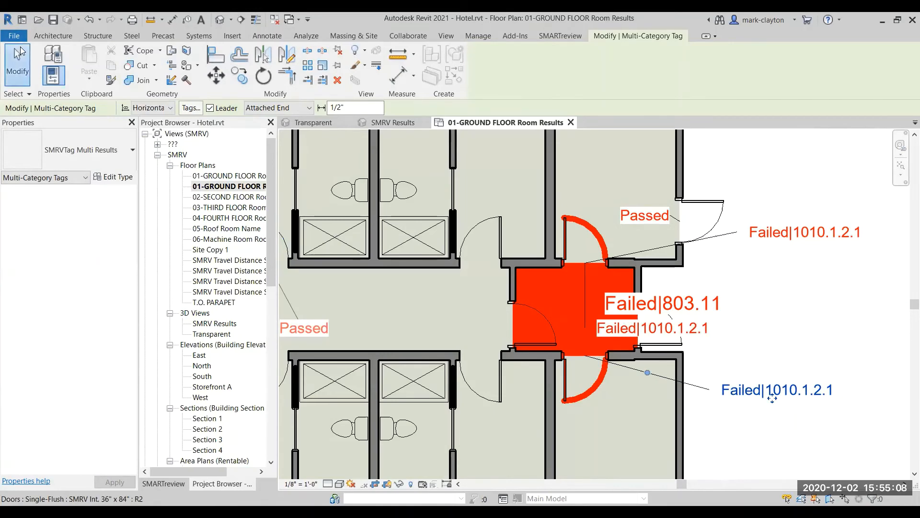
# Delete the duplicate door tag inside the red vestibule and shift the south door's tag farther east.
pyautogui.click(695, 331)
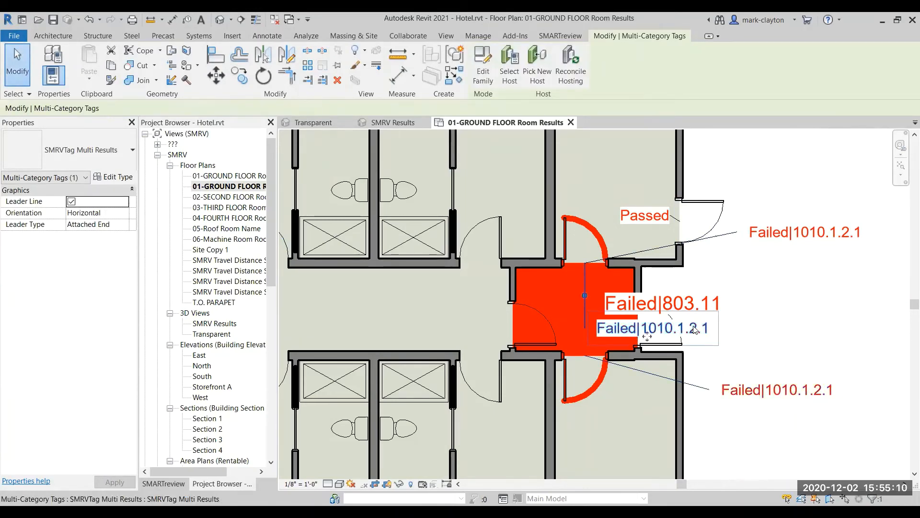
pyautogui.press('Delete')
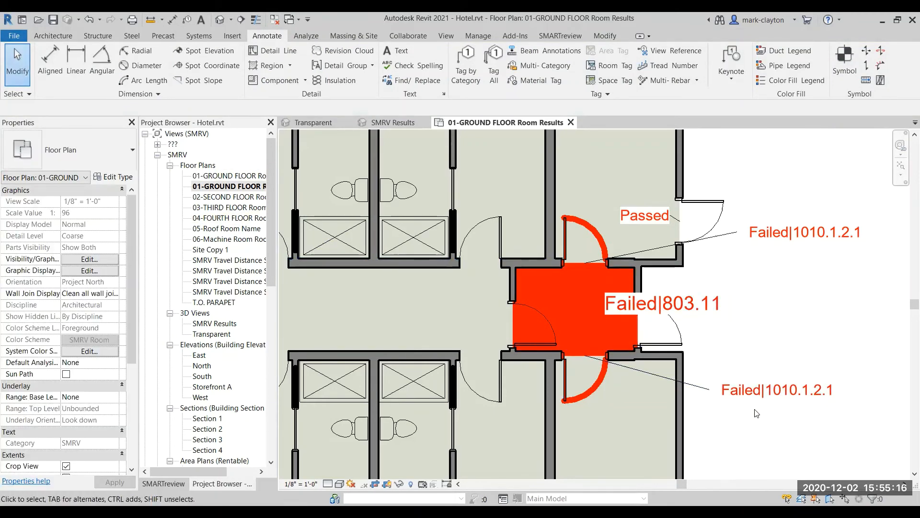
pyautogui.click(755, 396)
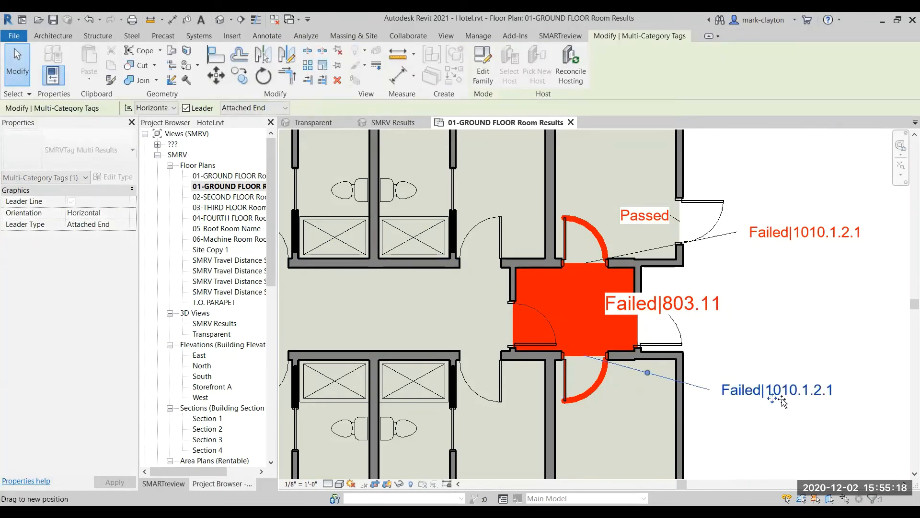
pyautogui.moveTo(782, 402)
pyautogui.mouseDown()
pyautogui.moveTo(833, 403)
pyautogui.moveTo(808, 403)
pyautogui.mouseUp()
pyautogui.press('Escape')
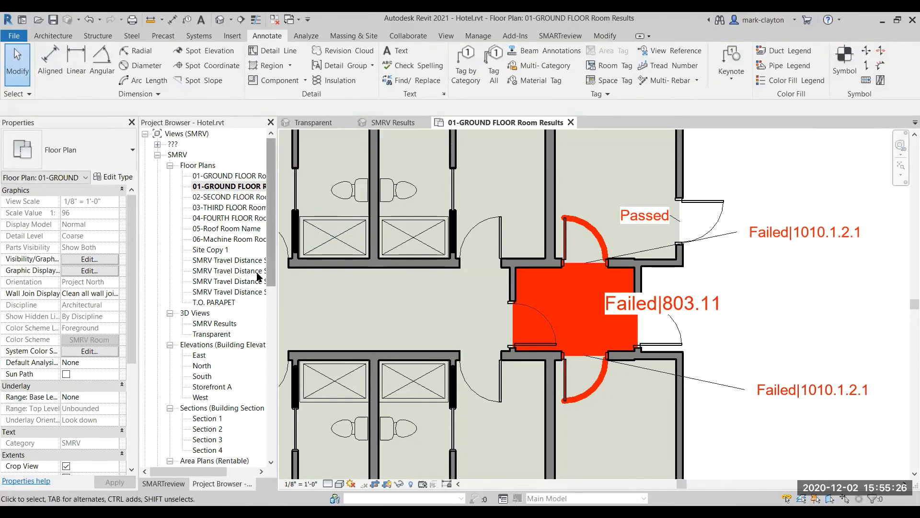
# Open the SMRV Results 3D view and save its orientation as a locked view with the low wing enlarged.
pyautogui.scroll(-2, 254, 274)
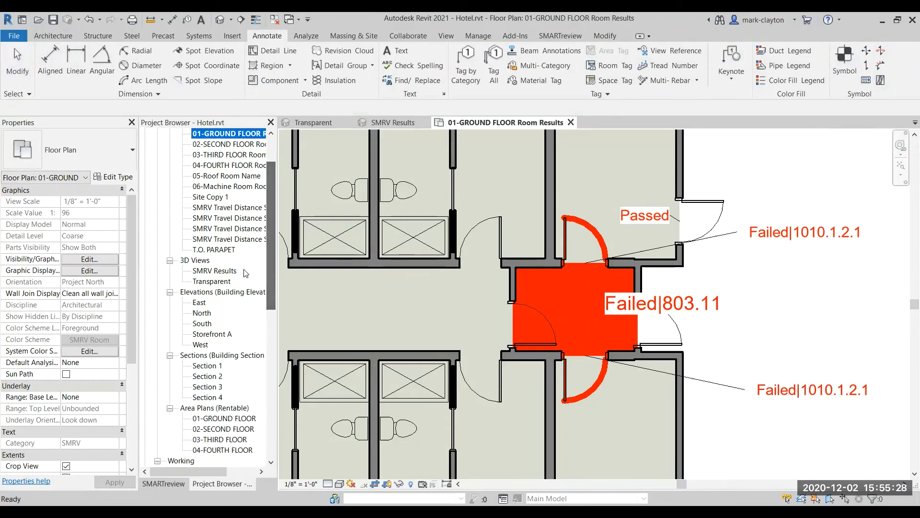
pyautogui.doubleClick(215, 270)
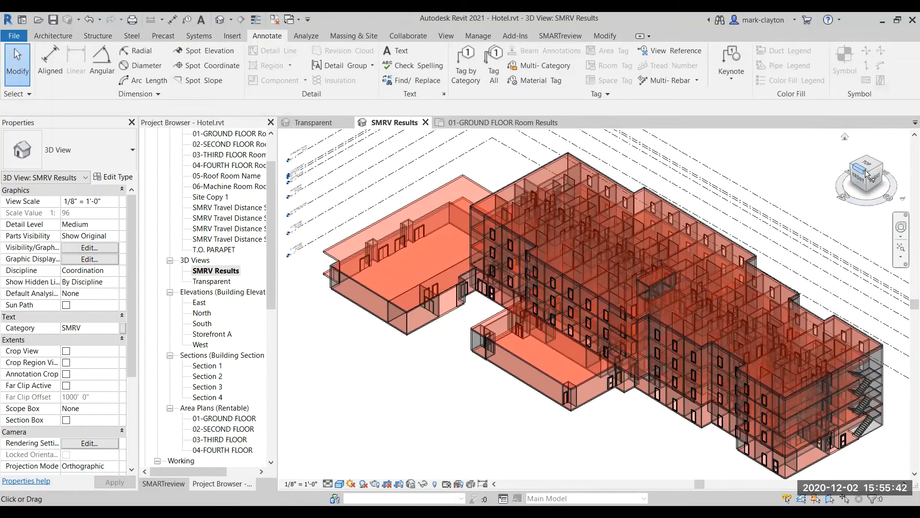
pyautogui.moveTo(868, 175)
pyautogui.mouseDown()
pyautogui.moveTo(892, 182)
pyautogui.moveTo(789, 182)
pyautogui.mouseUp()
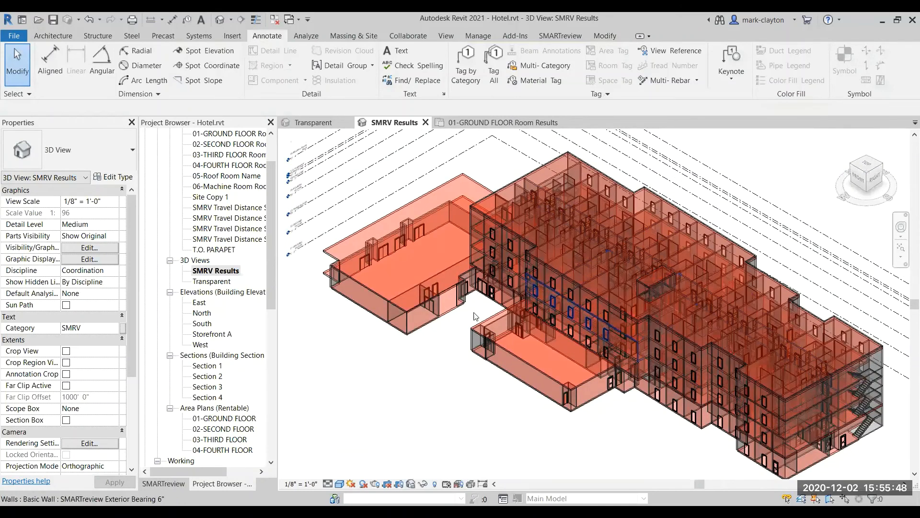
pyautogui.scroll(2, 421, 399)
pyautogui.scroll(-4, 422, 398)
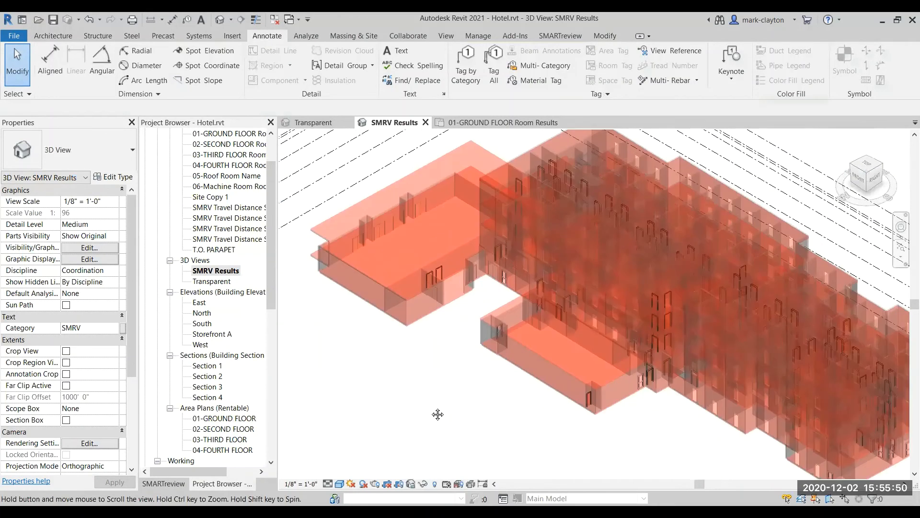
pyautogui.scroll(3, 458, 473)
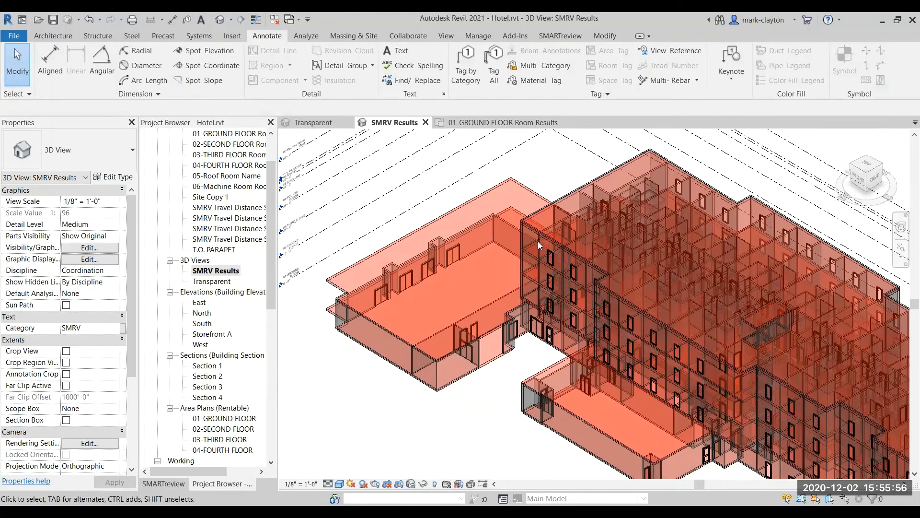
pyautogui.click(411, 482)
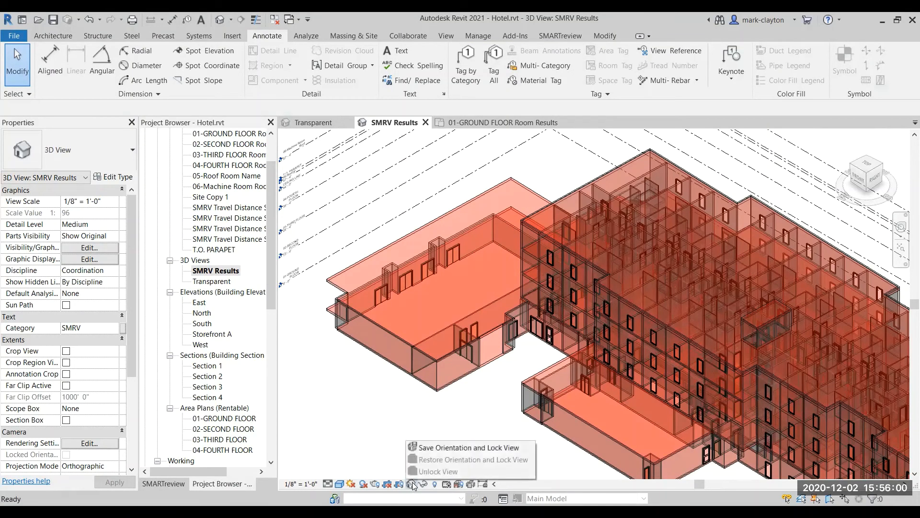
pyautogui.click(438, 449)
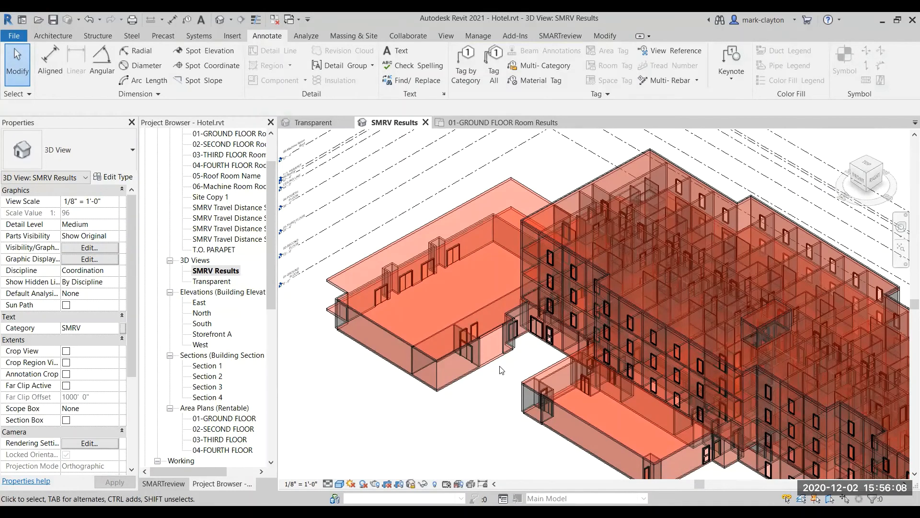
# Place a free-end multi-category tag on the upper edge of the low wing's rear side, outside the building.
pyautogui.scroll(-4, 500, 369)
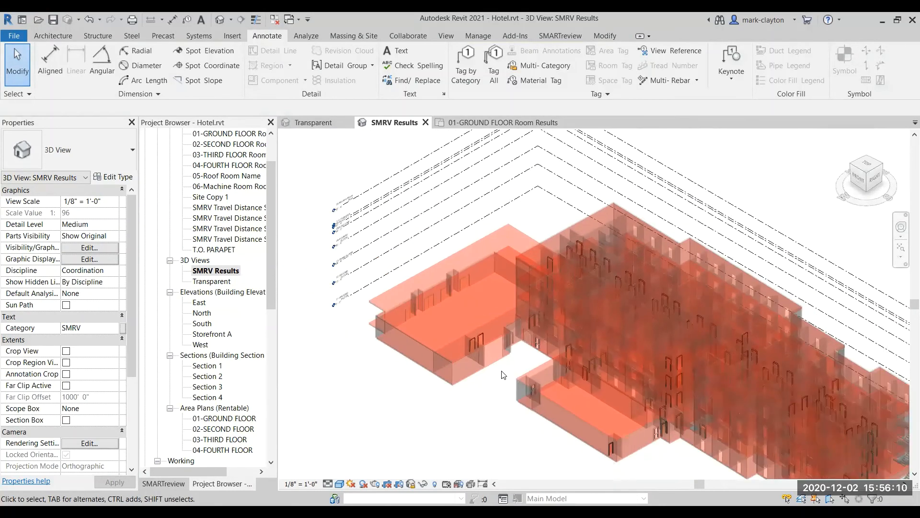
pyautogui.scroll(3, 506, 380)
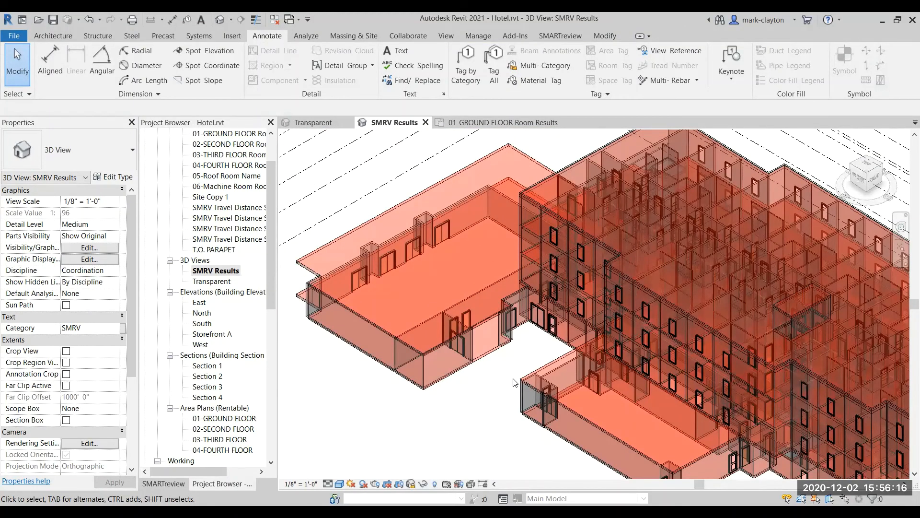
pyautogui.scroll(-2, 515, 384)
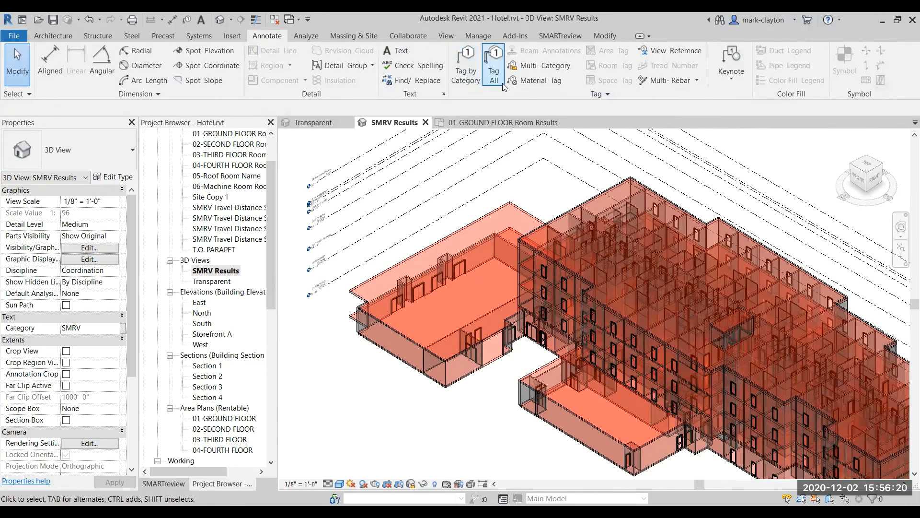
pyautogui.click(536, 67)
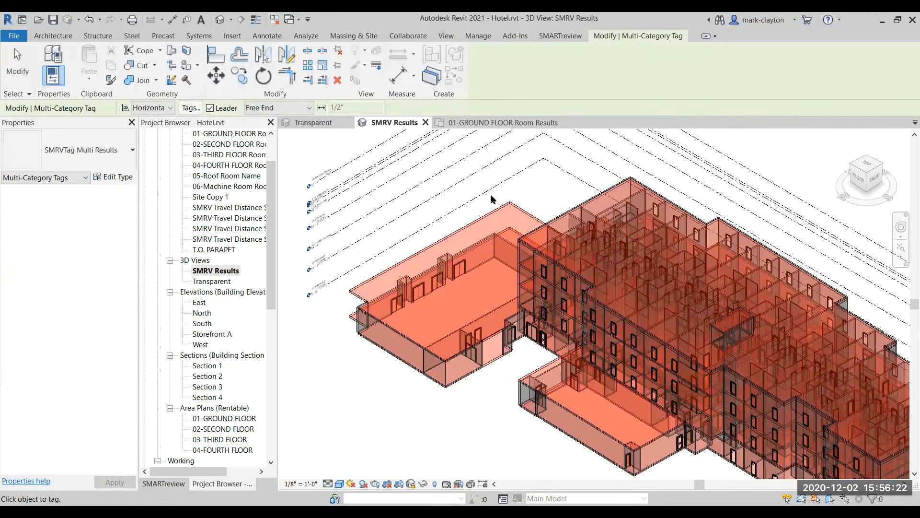
pyautogui.click(447, 241)
pyautogui.scroll(3, 398, 216)
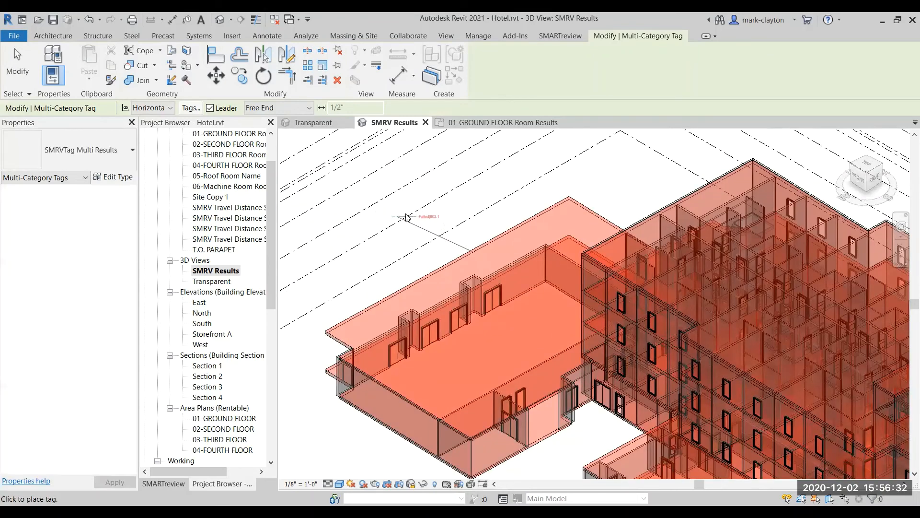
pyautogui.click(387, 224)
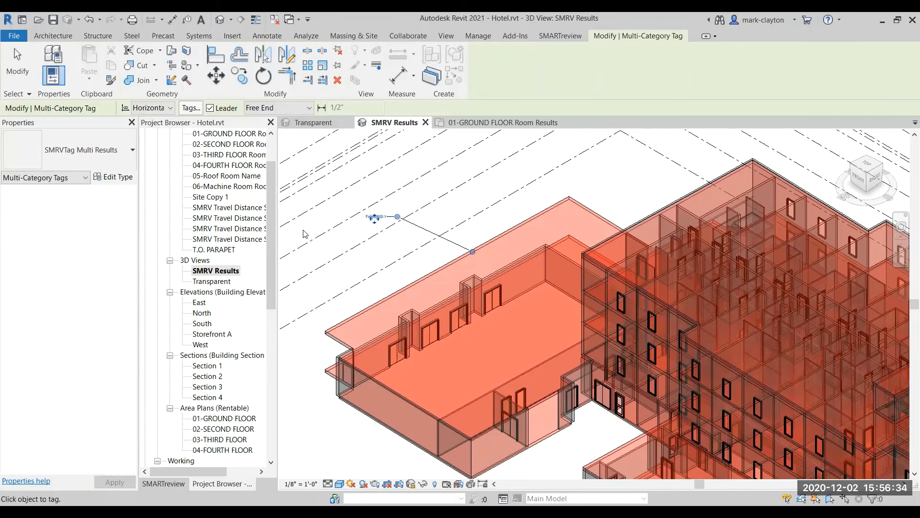
# Tag the front edge of the low wing near its outer corner, placing the result tag outside the building.
pyautogui.scroll(2, 389, 232)
pyautogui.scroll(-4, 353, 399)
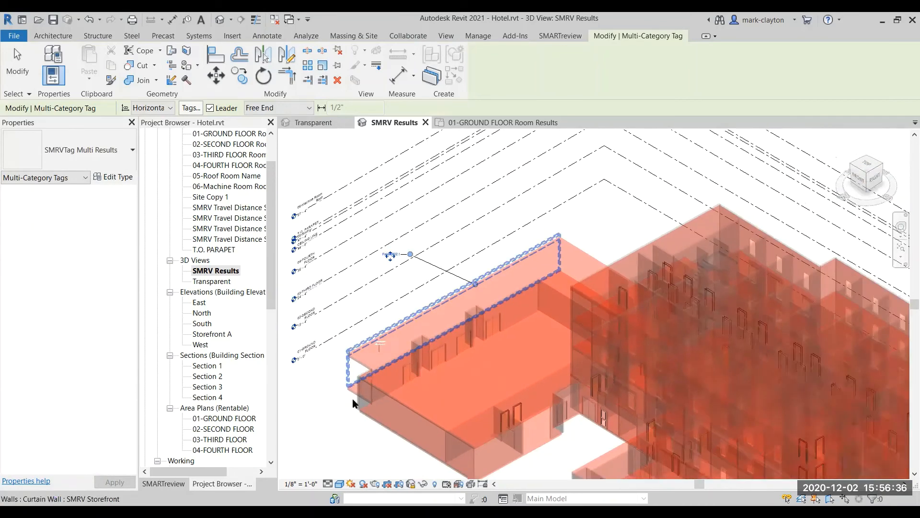
pyautogui.click(379, 413)
pyautogui.click(362, 425)
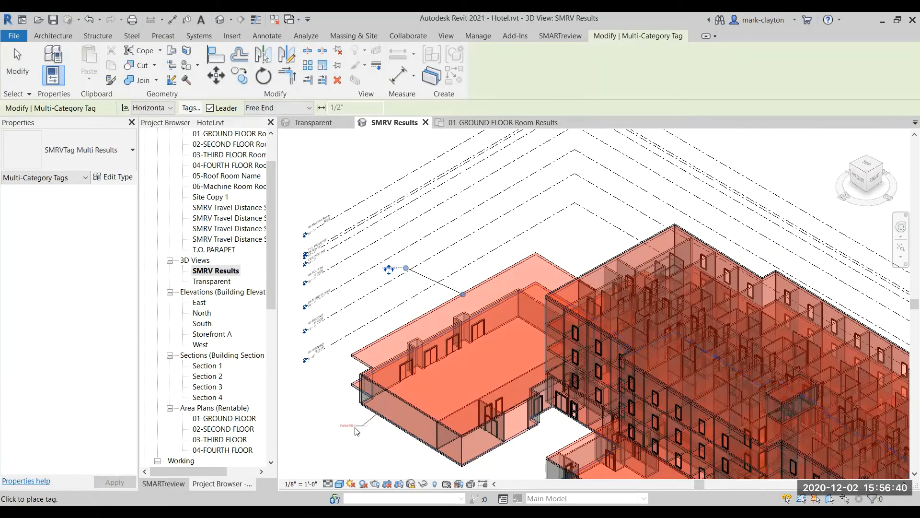
pyautogui.click(354, 427)
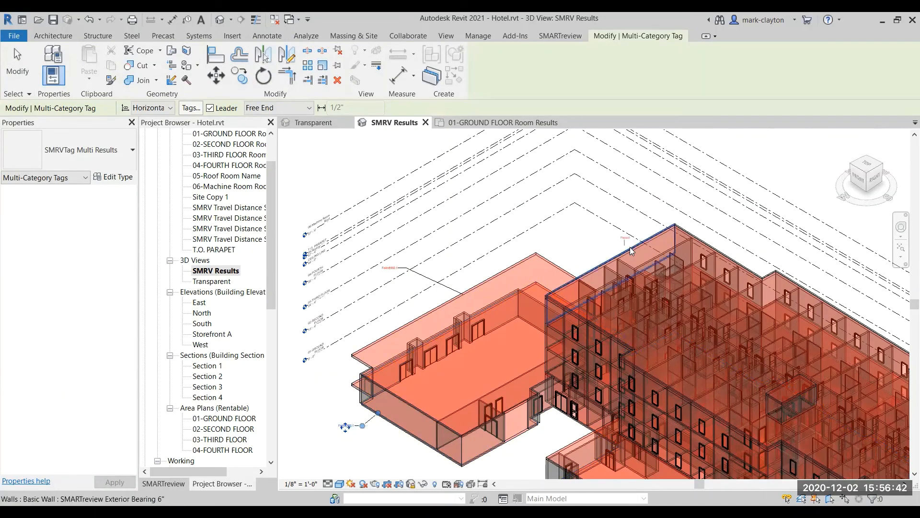
# Tag the main building's Generic - 12" roof and extend the leader to align its tag above the low wing's rear tag.
pyautogui.press('Tab')
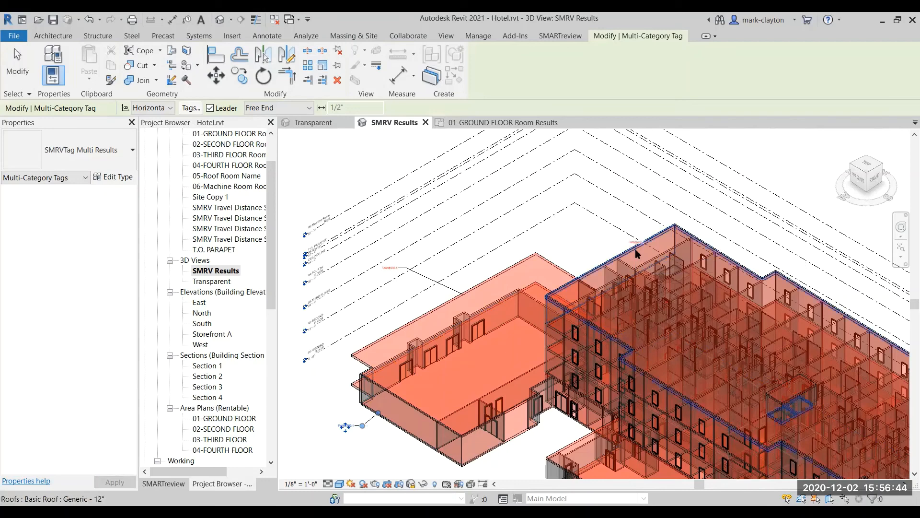
pyautogui.click(636, 253)
pyautogui.click(616, 233)
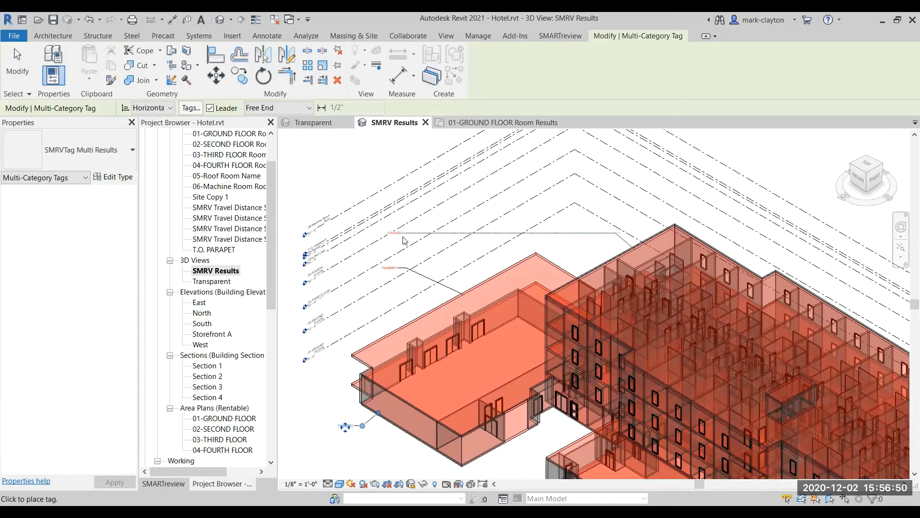
pyautogui.click(401, 240)
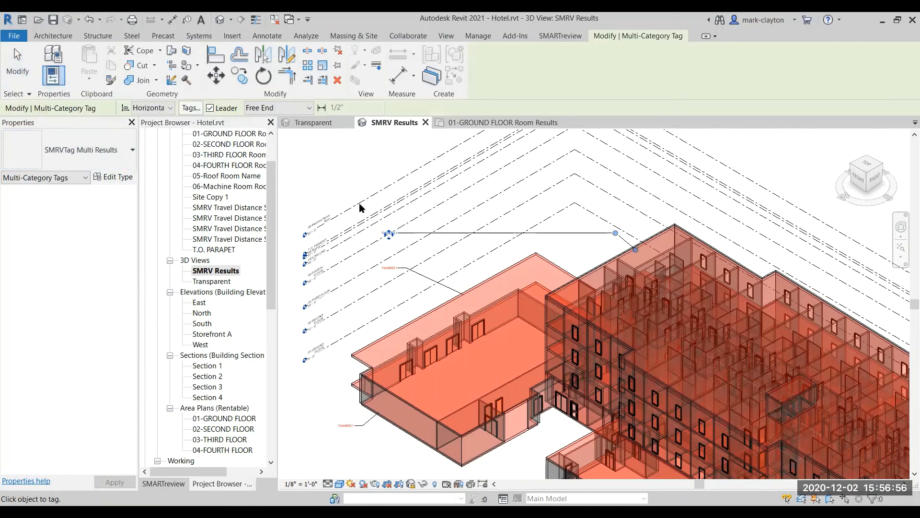
# Tag the pale wall panel beside the low wing's courtyard entrance with its result and finish the tagging.
pyautogui.click(507, 436)
pyautogui.click(524, 452)
pyautogui.scroll(3, 526, 457)
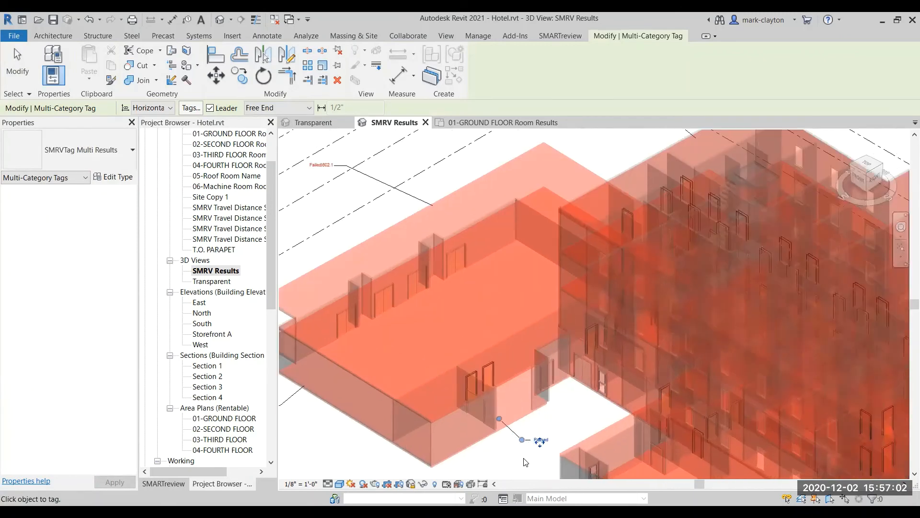
pyautogui.scroll(4, 525, 461)
pyautogui.scroll(-1, 229, 254)
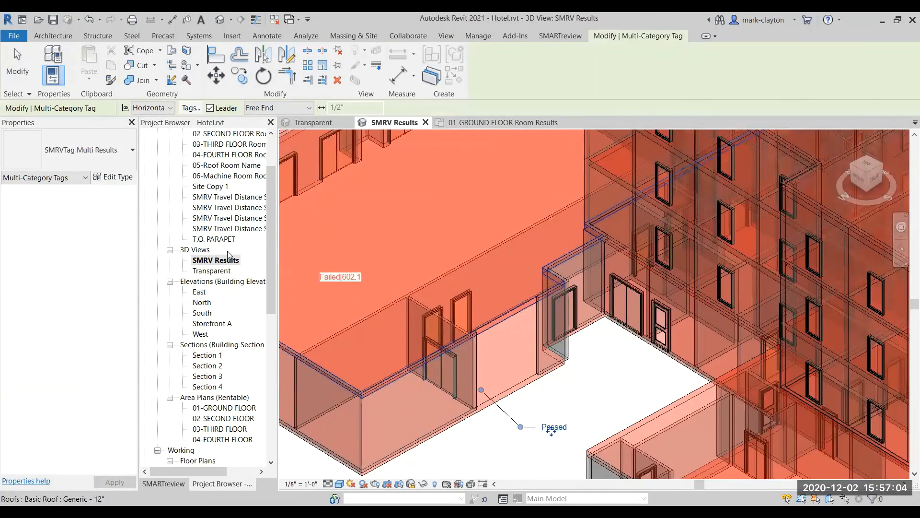
pyautogui.scroll(-4, 229, 255)
pyautogui.click(17, 64)
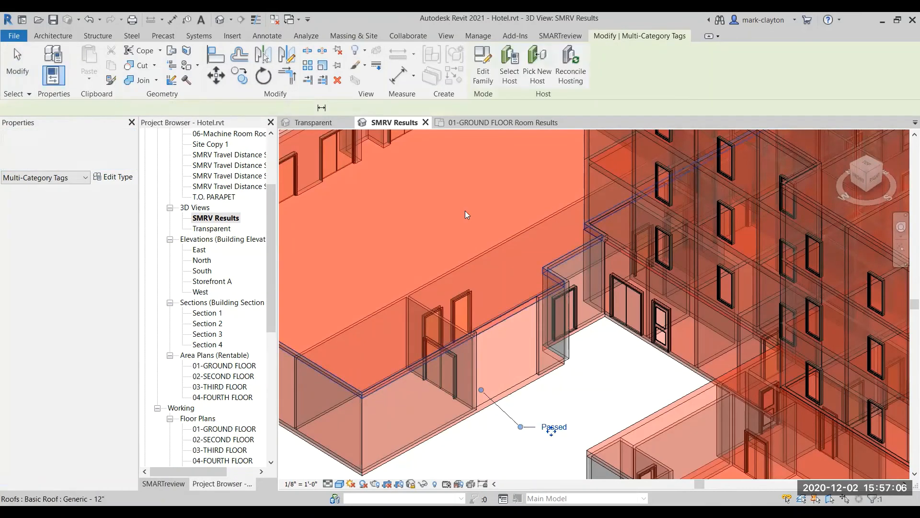
pyautogui.scroll(-5, 484, 234)
pyautogui.moveTo(528, 233); pyautogui.dragTo(504, 286, button='middle')
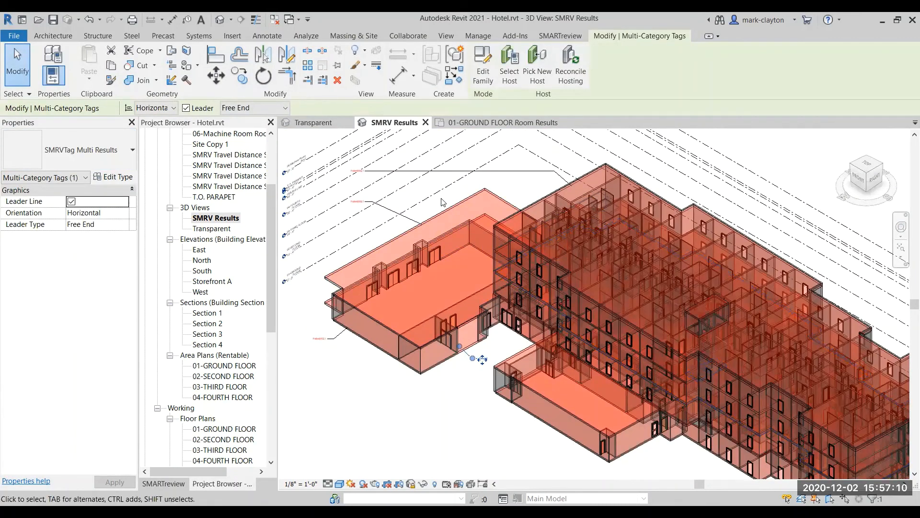
pyautogui.click(21, 61)
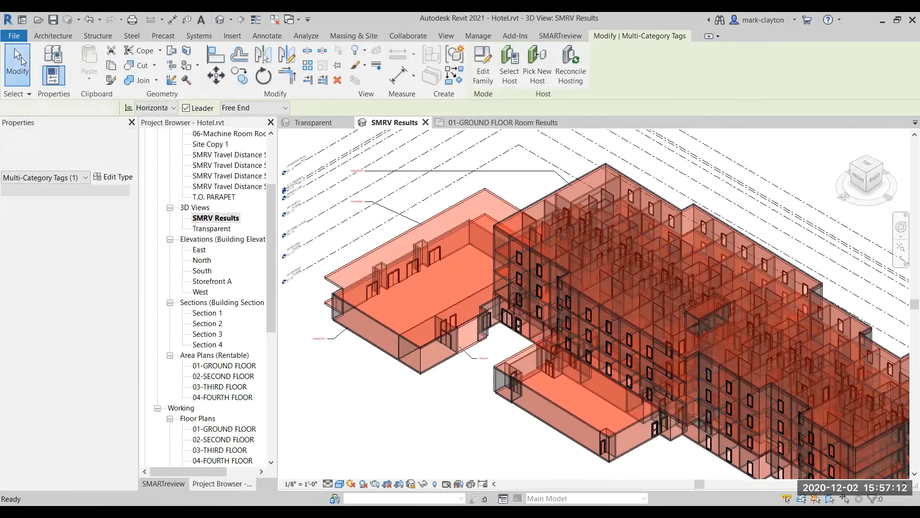